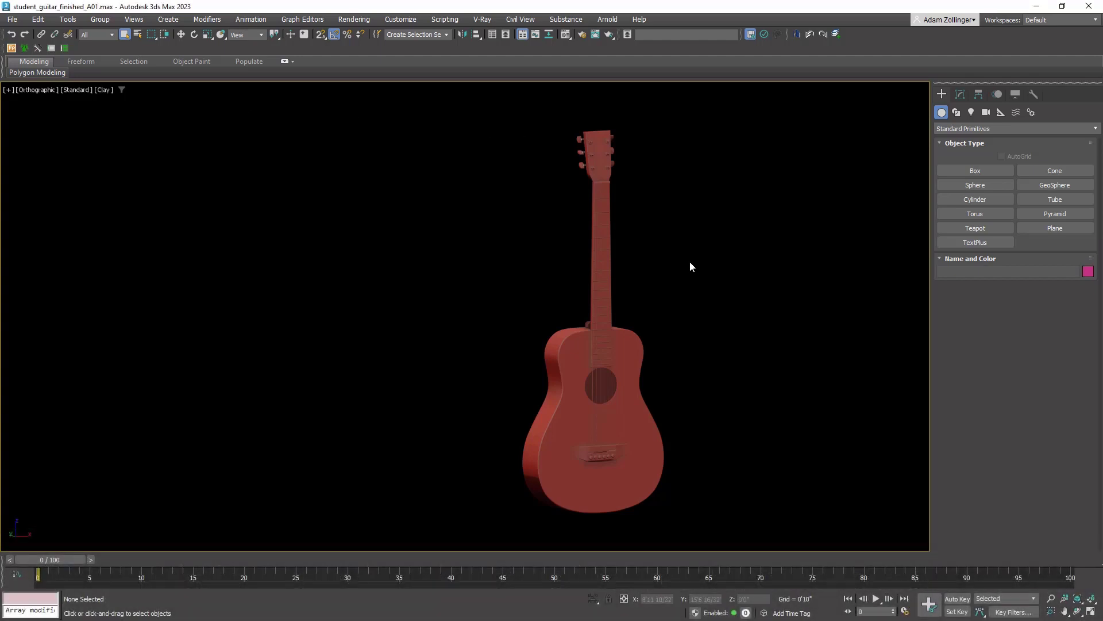
# - In a side view, draw an L-shaped line for the backdrop profile, vertical behind the guitar and horizontal beneath it
pyautogui.press('l')
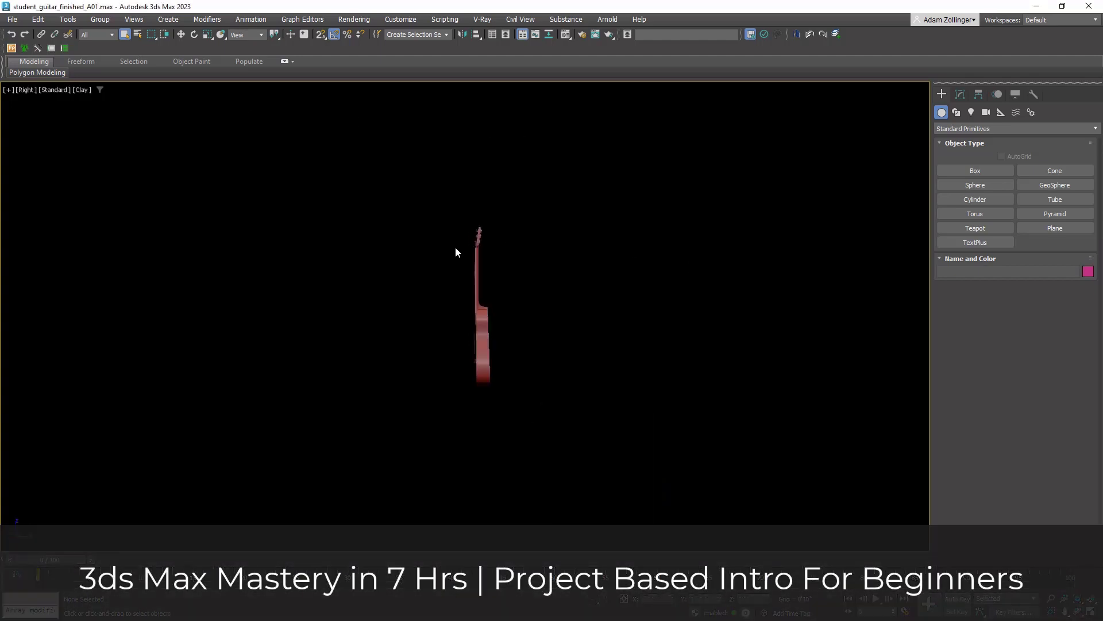
pyautogui.click(957, 112)
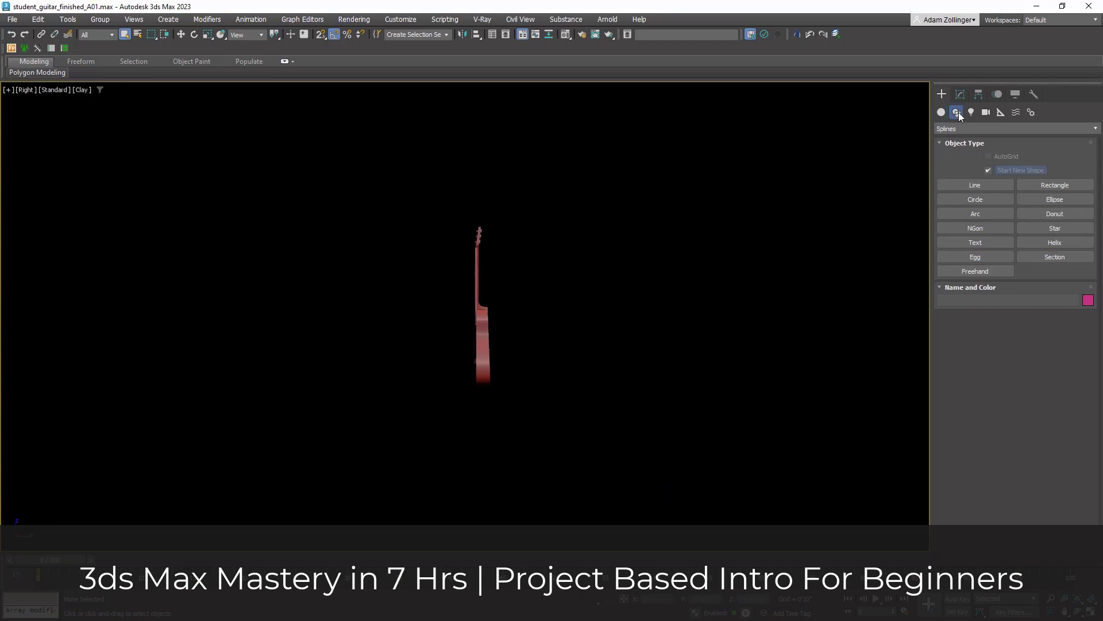
pyautogui.click(984, 186)
pyautogui.click(621, 106)
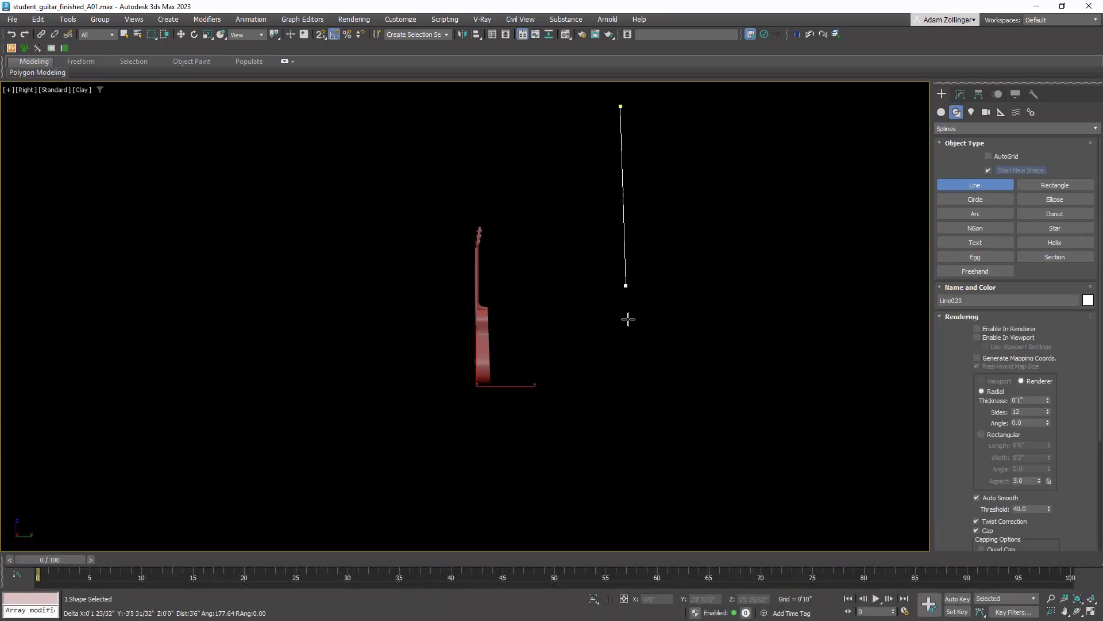
pyautogui.keyDown('shift'); pyautogui.click(620, 384); pyautogui.keyUp('shift')
pyautogui.keyDown('shift'); pyautogui.click(220, 325); pyautogui.keyUp('shift')
pyautogui.rightClick(220, 325)
pyautogui.scroll(8, 604, 261)
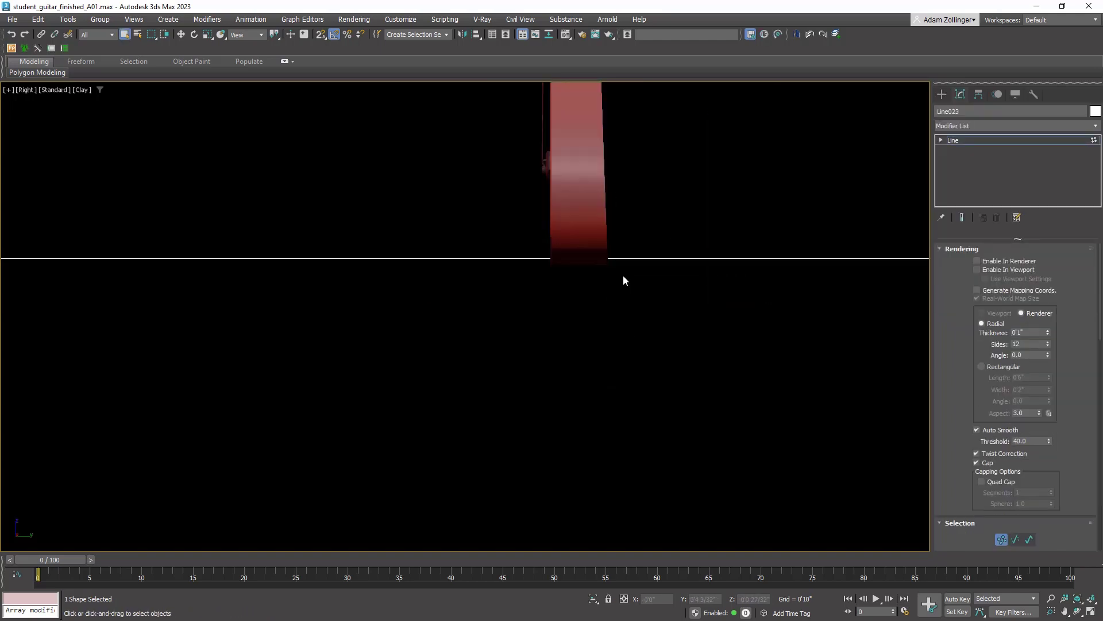
pyautogui.scroll(-6, 802, 296)
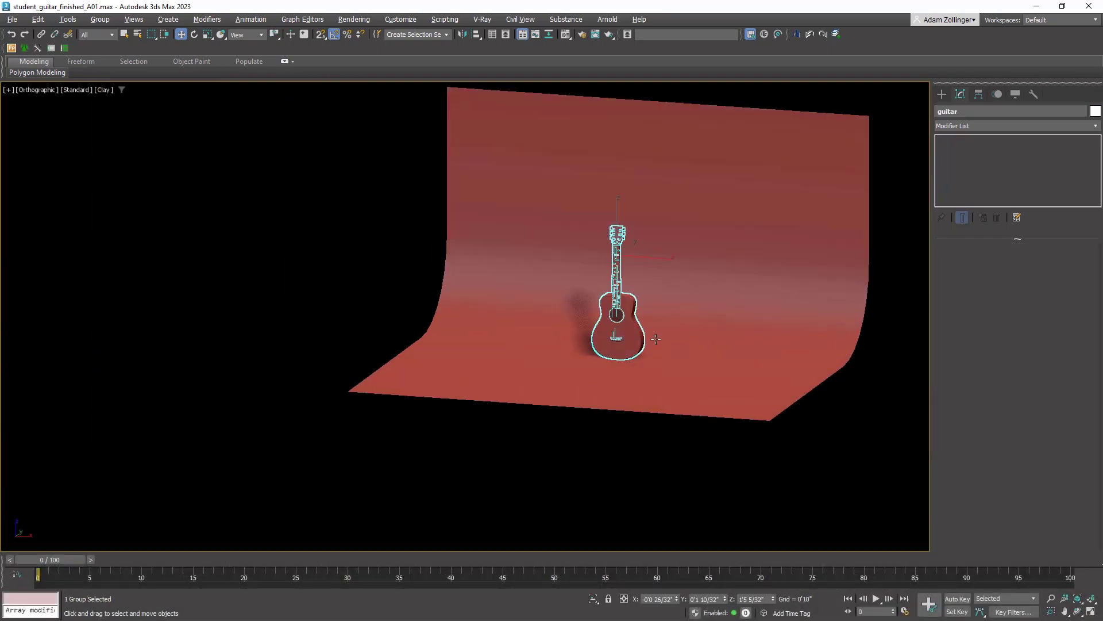
# - Deselect everything and create a targeted Arnold light above and in front of the guitar in the wireframe Right view
pyautogui.keyDown('alt'); pyautogui.moveTo(655, 340); pyautogui.dragTo(837, 389, button='middle'); pyautogui.keyUp('alt')
pyautogui.click(837, 390)
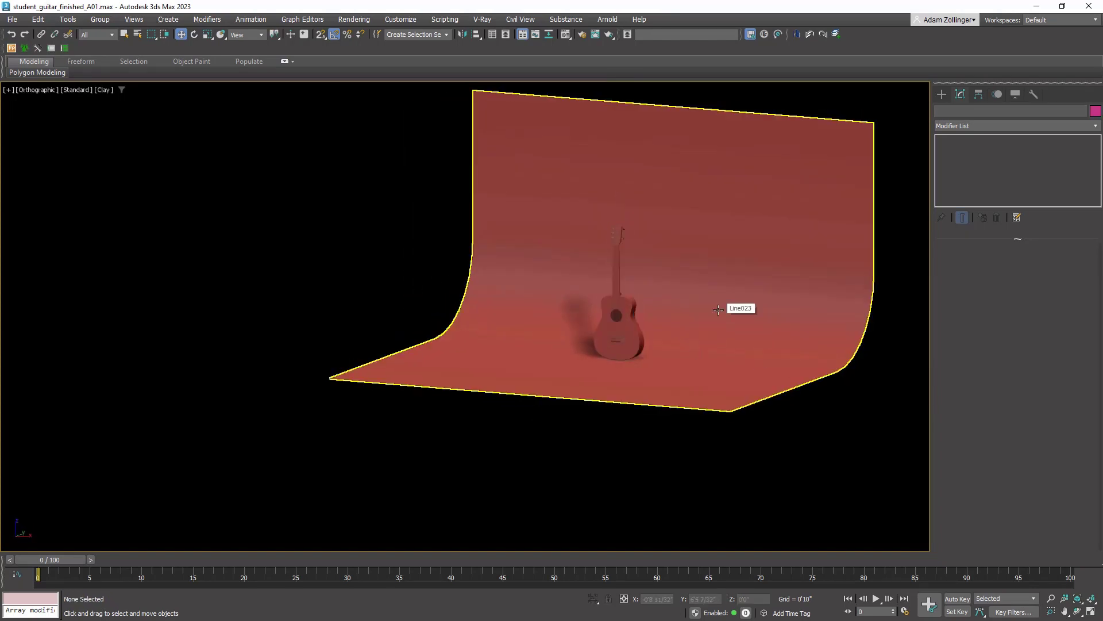
pyautogui.press('r')
pyautogui.press('F3')
pyautogui.click(941, 94)
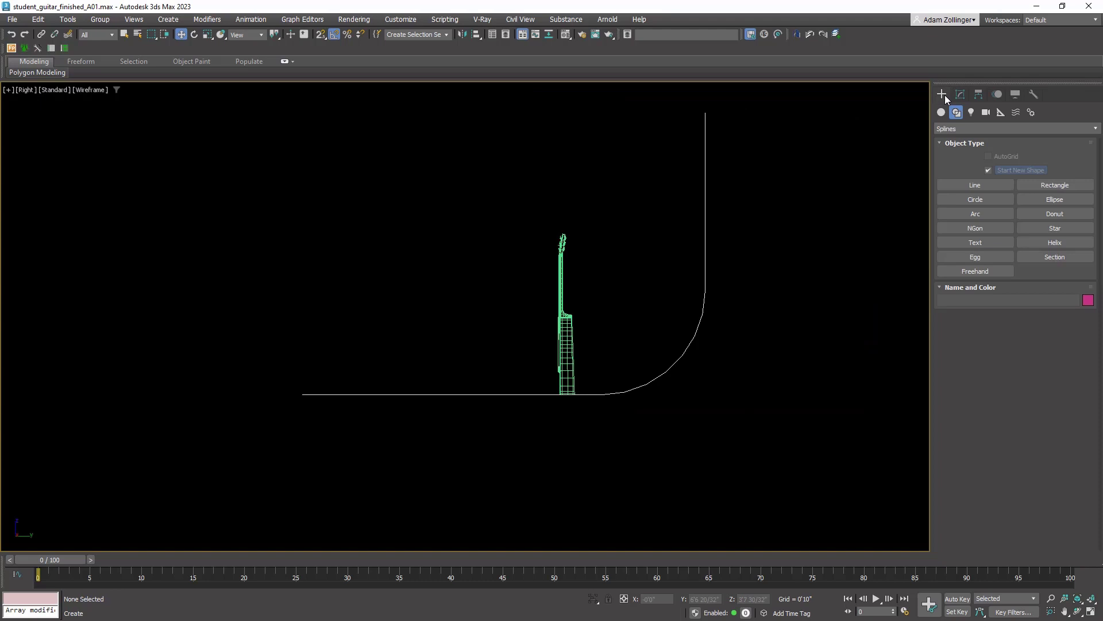
pyautogui.click(973, 112)
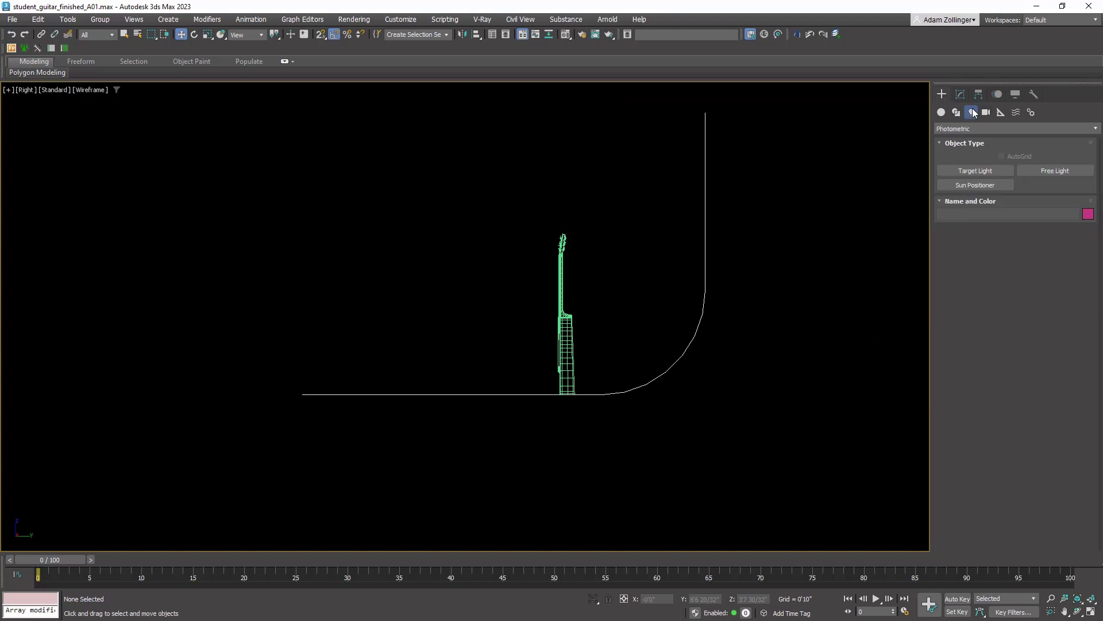
pyautogui.click(980, 127)
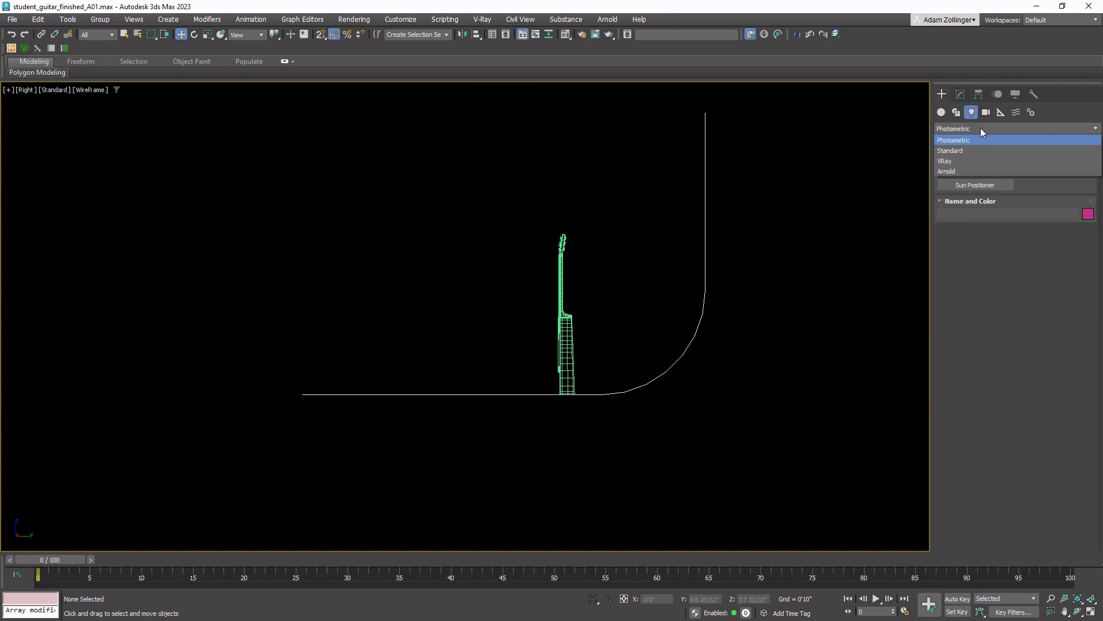
pyautogui.click(953, 172)
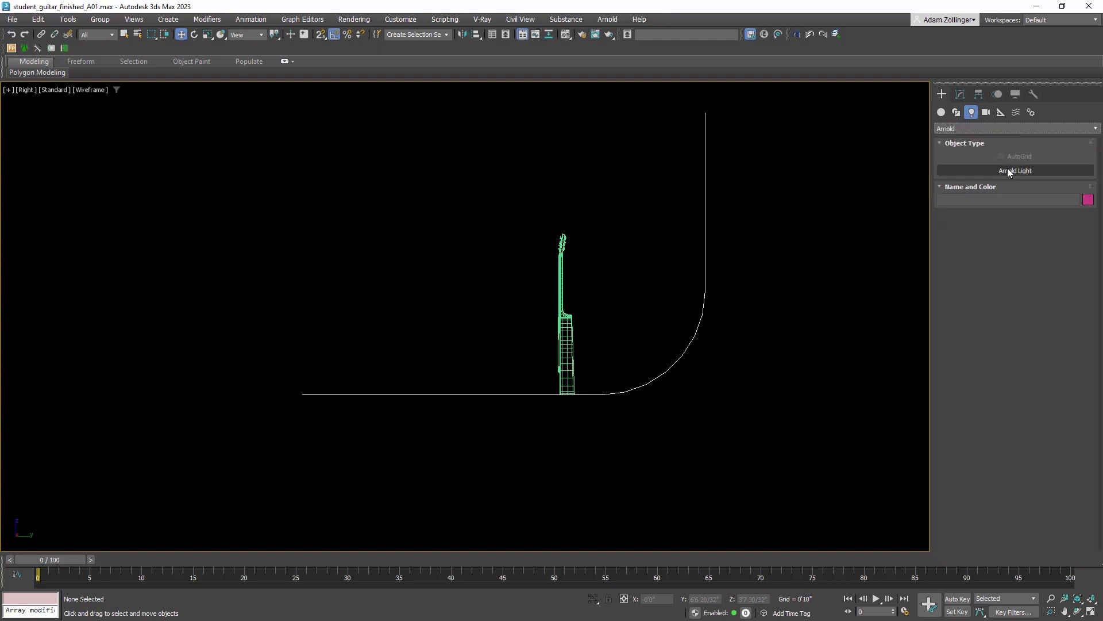
pyautogui.click(982, 170)
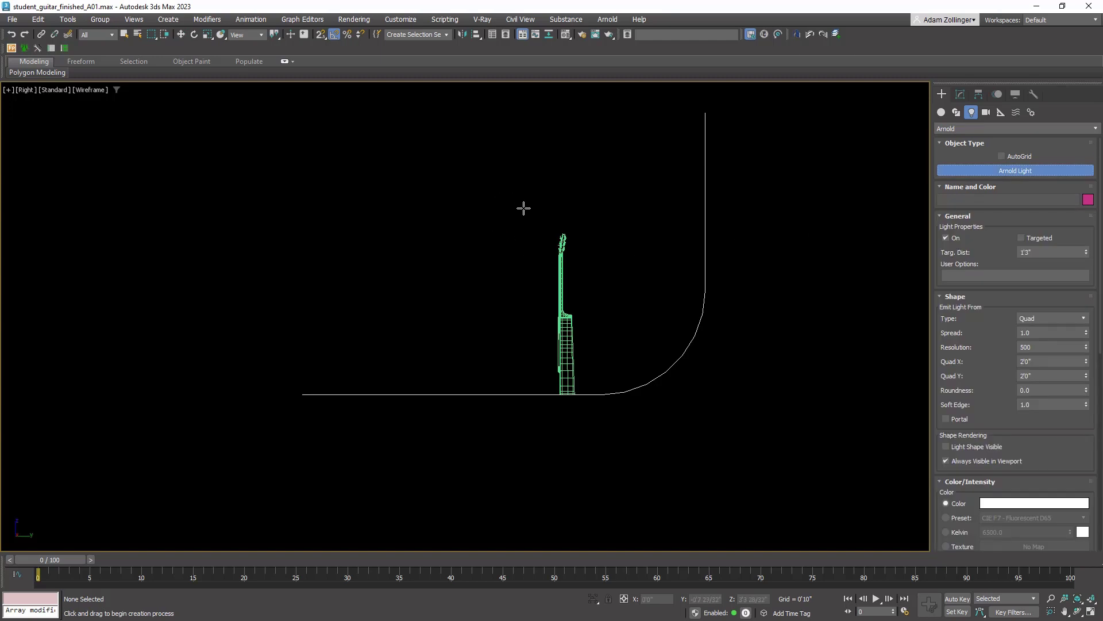
pyautogui.moveTo(524, 208); pyautogui.dragTo(480, 361)
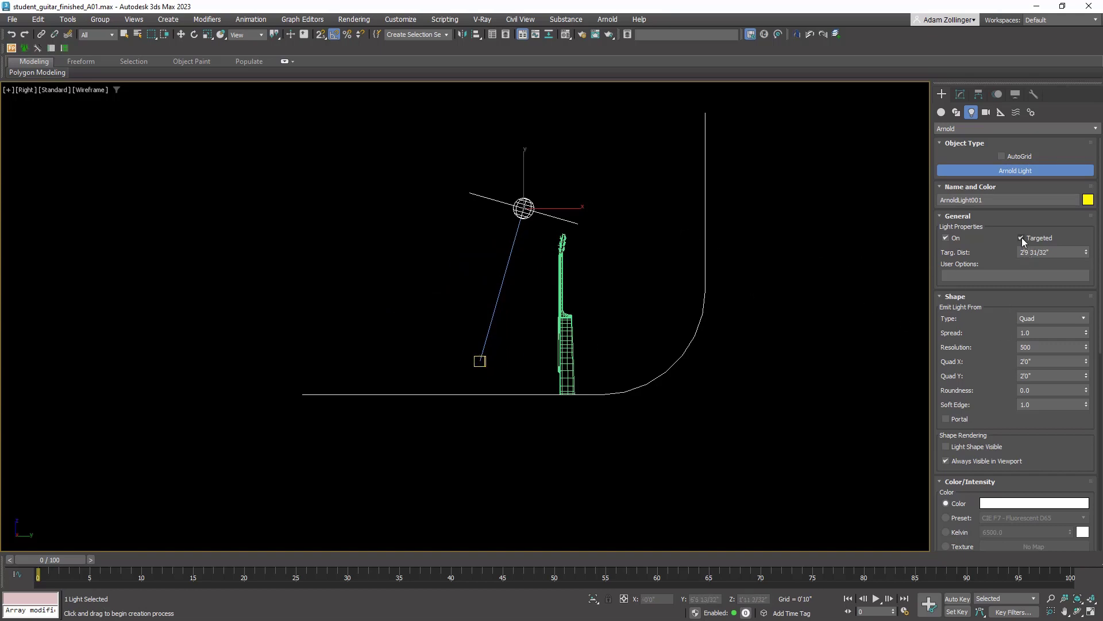
# - Turn off targeting for the new Arnold light and rotate it to about 10.9° in X
pyautogui.scroll(2, 534, 207)
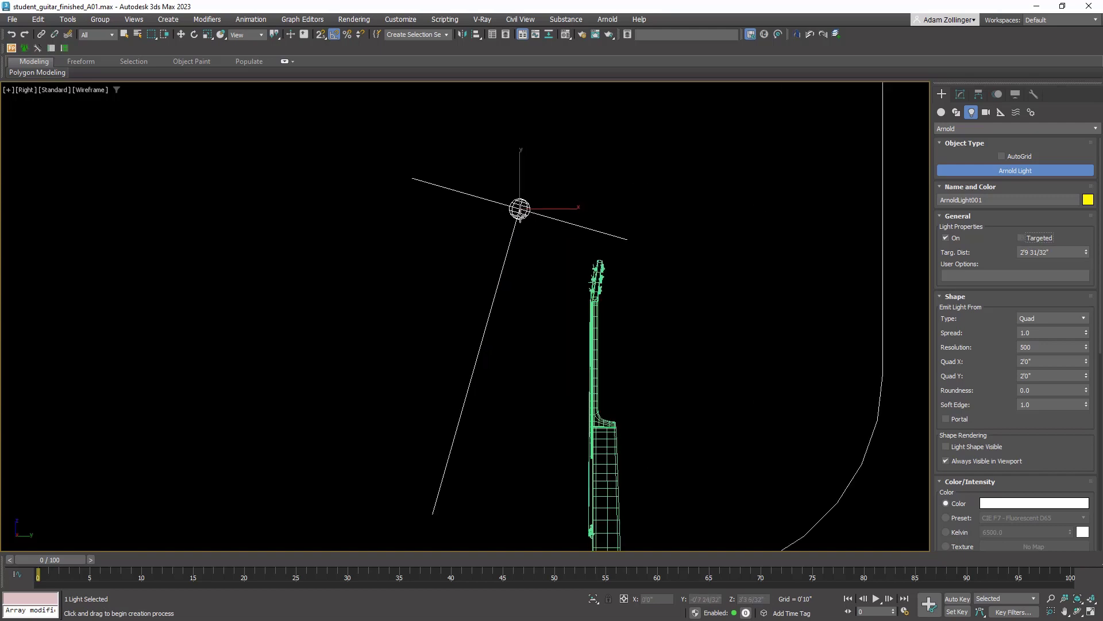
pyautogui.scroll(-5, 540, 204)
pyautogui.rightClick(542, 202)
pyautogui.click(543, 203)
pyautogui.click(520, 212)
pyautogui.click(960, 94)
pyautogui.press('e')
pyautogui.moveTo(534, 218); pyautogui.dragTo(505, 225)
pyautogui.scroll(3, 476, 159)
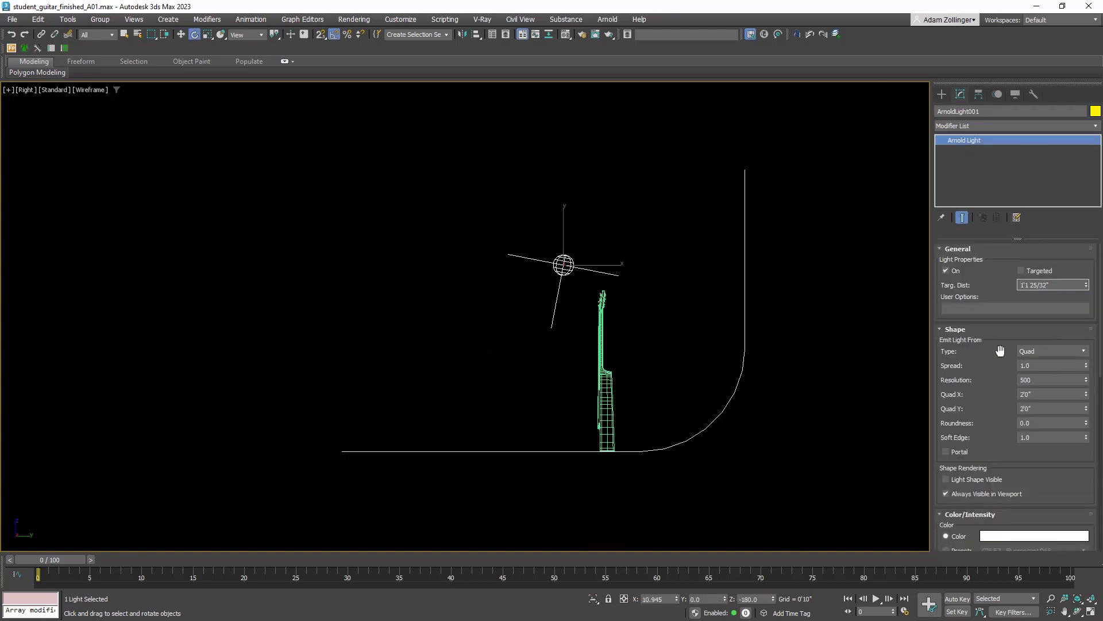
# - In a shaded orthographic view, try the Point and Distant shape types on the Arnold light
pyautogui.click(1057, 351)
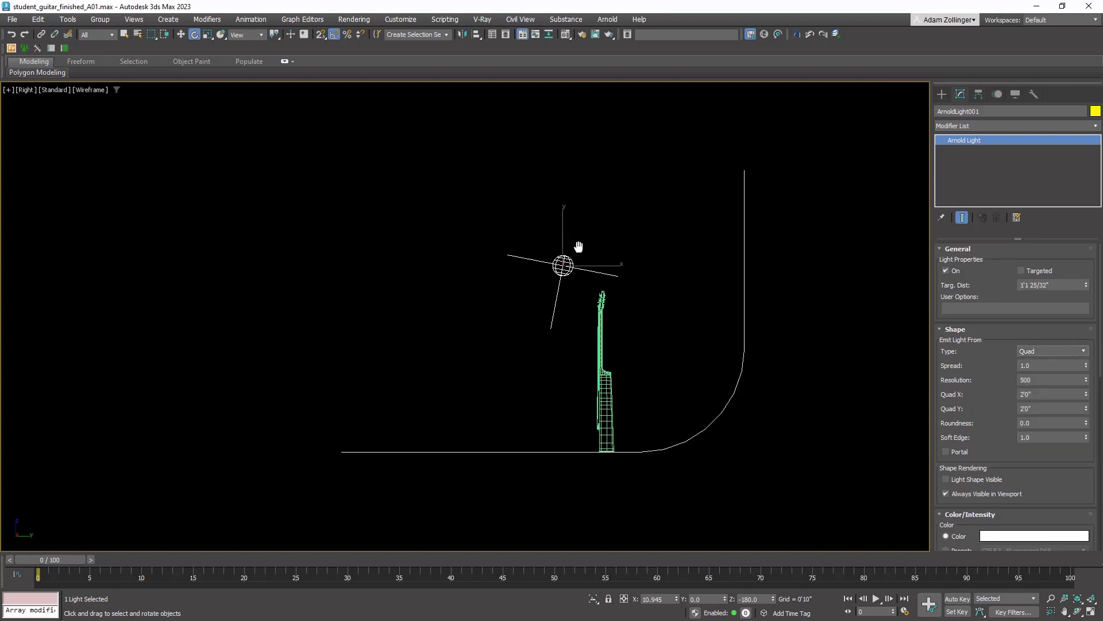
pyautogui.moveTo(578, 247)
pyautogui.keyDown('alt'); pyautogui.mouseDown(button='middle')
pyautogui.moveTo(634, 223)
pyautogui.moveTo(746, 271)
pyautogui.mouseUp(button='middle'); pyautogui.keyUp('alt')
pyautogui.press('F3')
pyautogui.scroll(3, 512, 290)
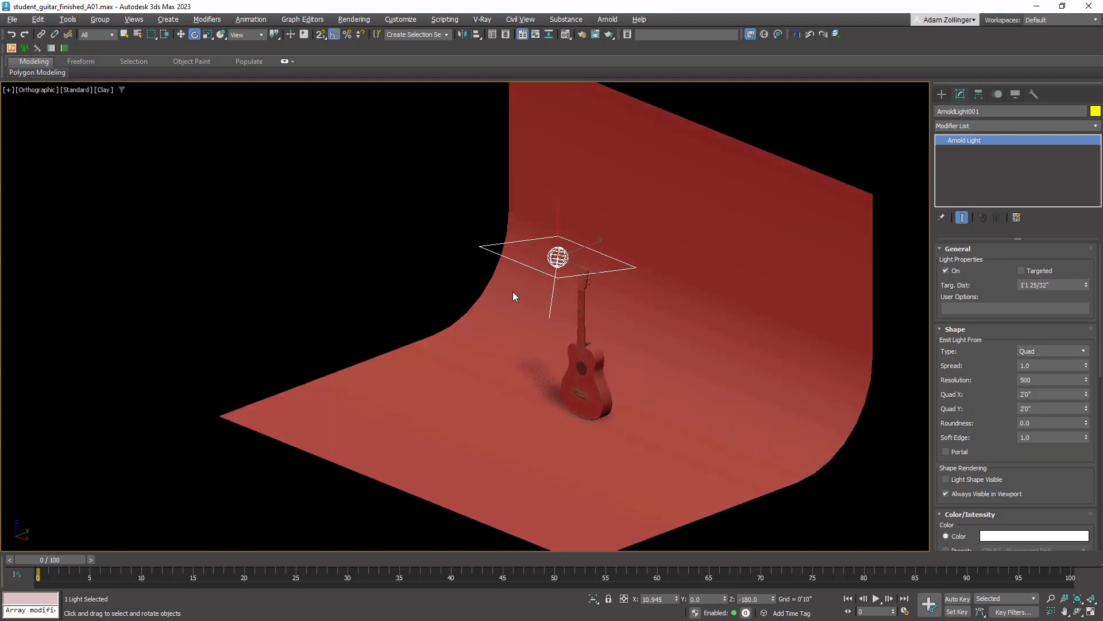
pyautogui.click(1046, 348)
pyautogui.click(1038, 362)
pyautogui.click(1037, 351)
pyautogui.click(1033, 372)
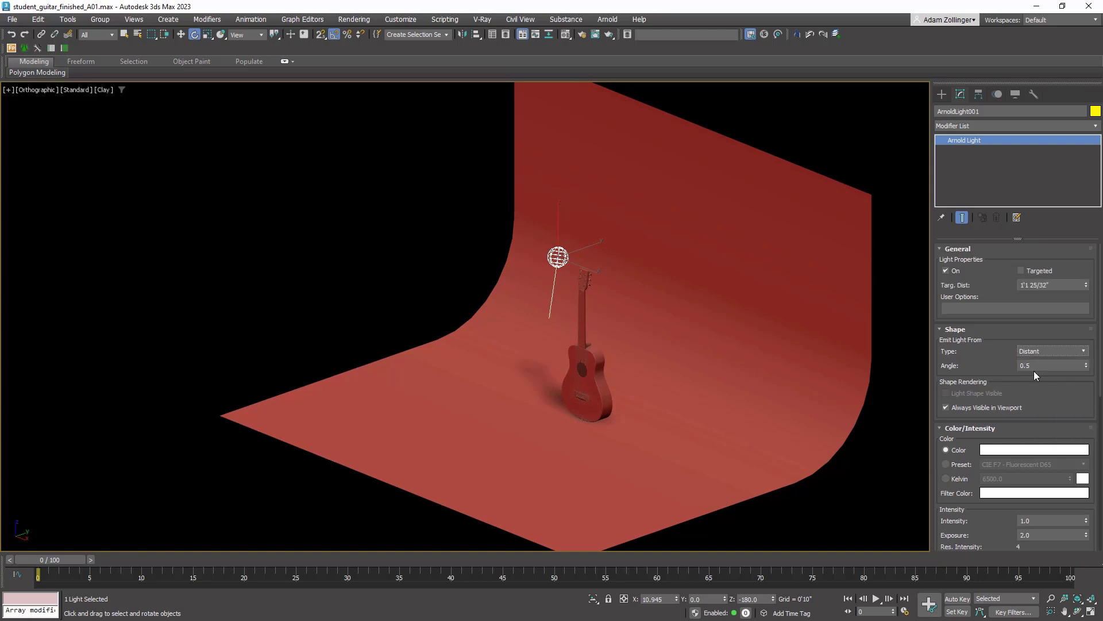
pyautogui.click(1034, 351)
pyautogui.click(587, 206)
pyautogui.scroll(1, 572, 218)
pyautogui.scroll(-3, 569, 258)
pyautogui.scroll(2, 563, 333)
pyautogui.scroll(-2, 561, 359)
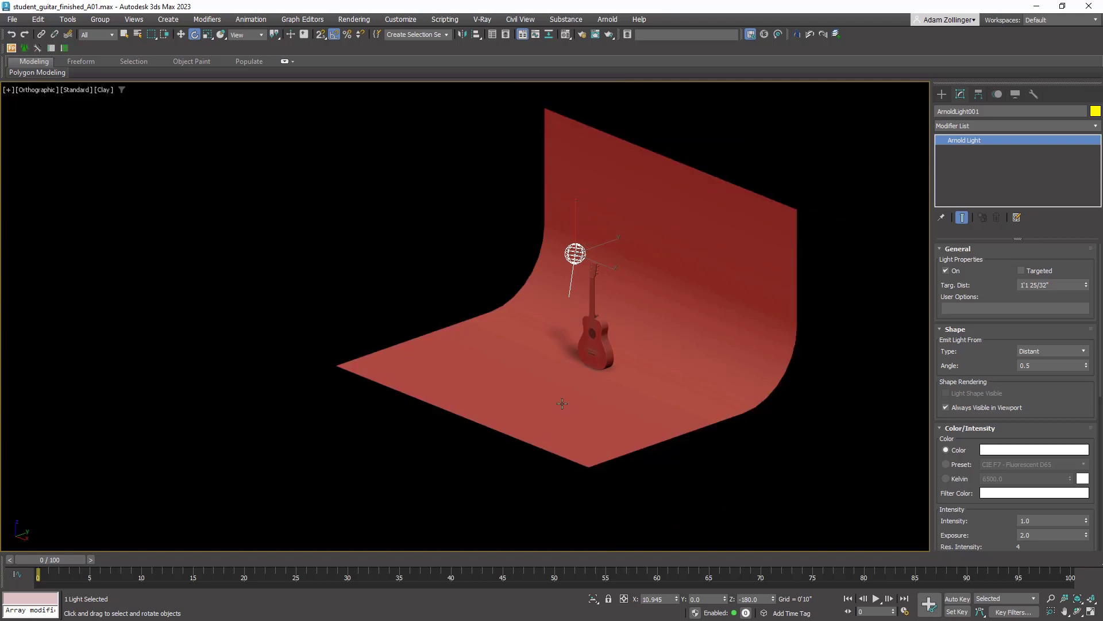
# - Try the Spot shape type on the Arnold light, ending on Quad
pyautogui.click(1083, 351)
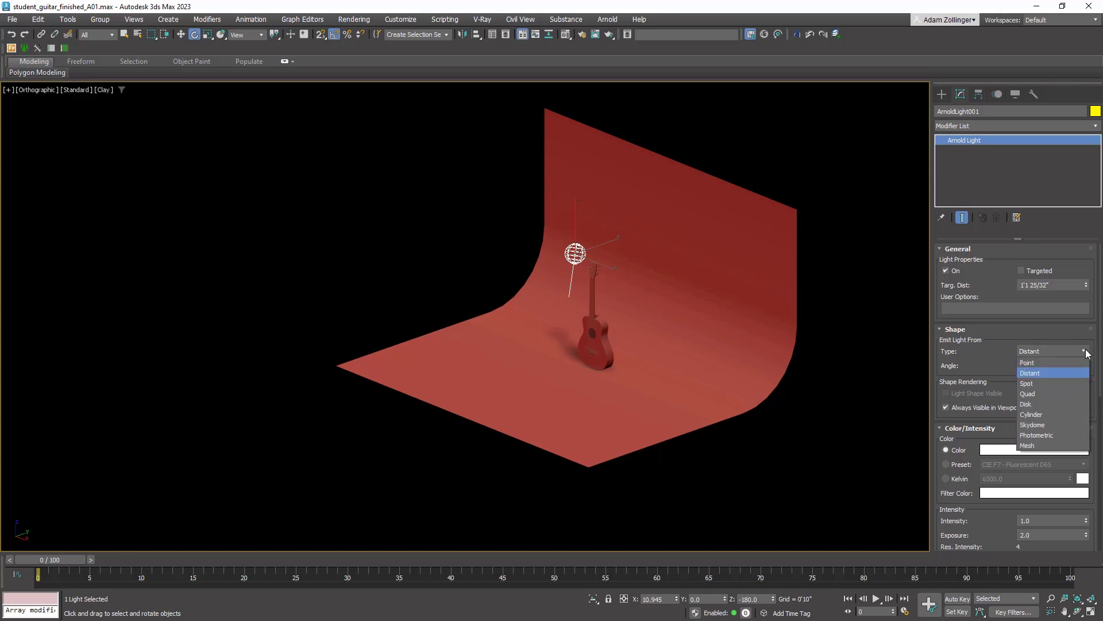
pyautogui.click(1050, 379)
pyautogui.scroll(4, 601, 291)
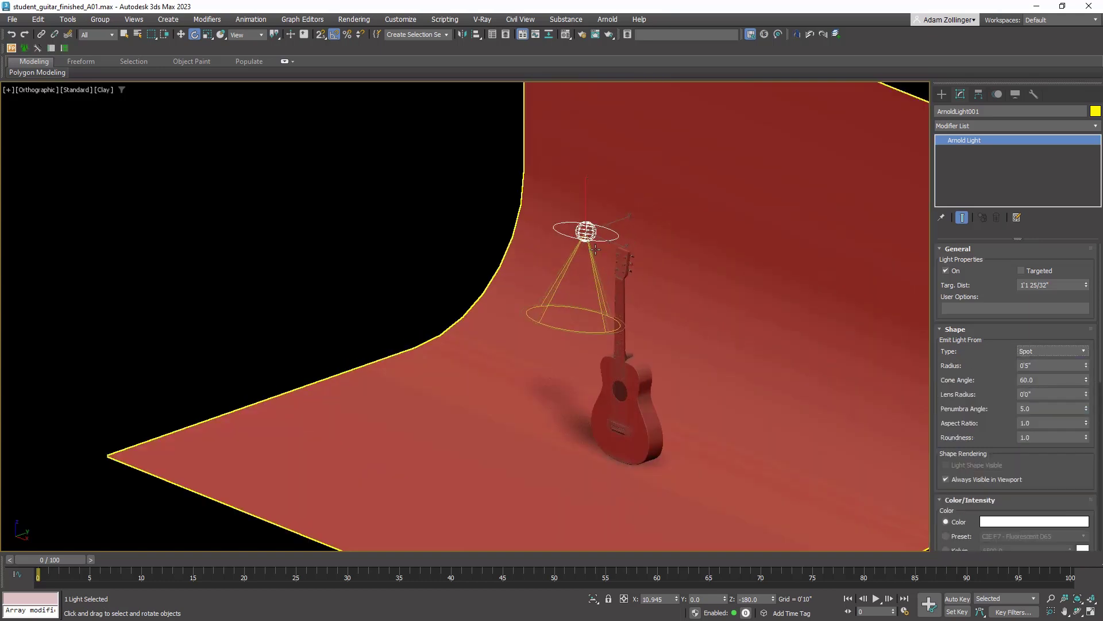
pyautogui.click(1064, 351)
pyautogui.click(1054, 393)
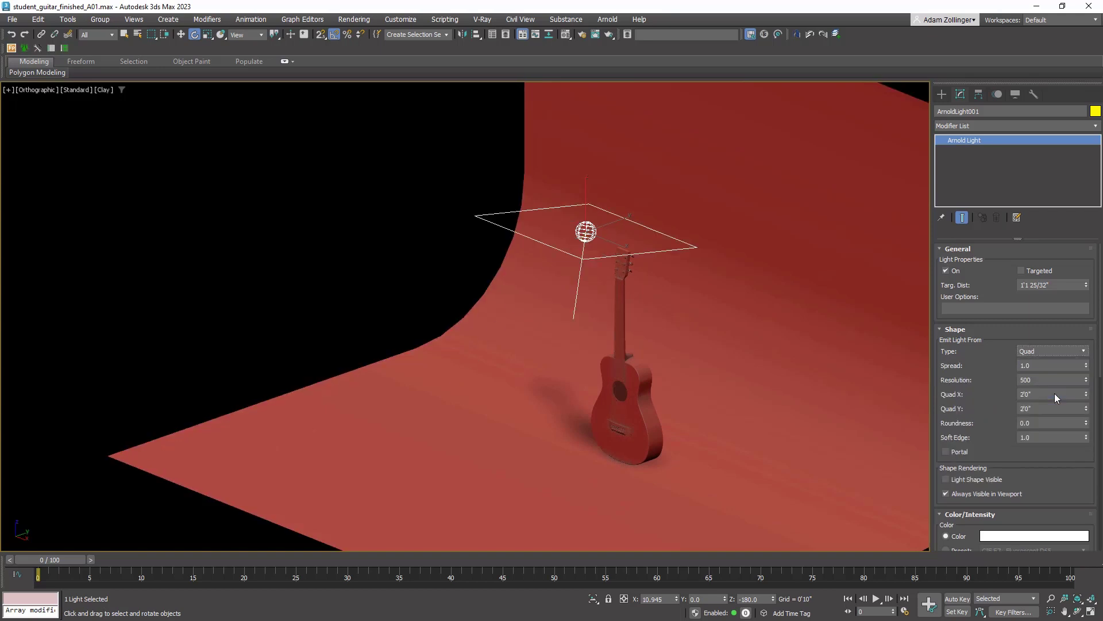
# - Switch the Arnold light's shape type to Disk and then to Cylinder to compare them
pyautogui.click(1064, 350)
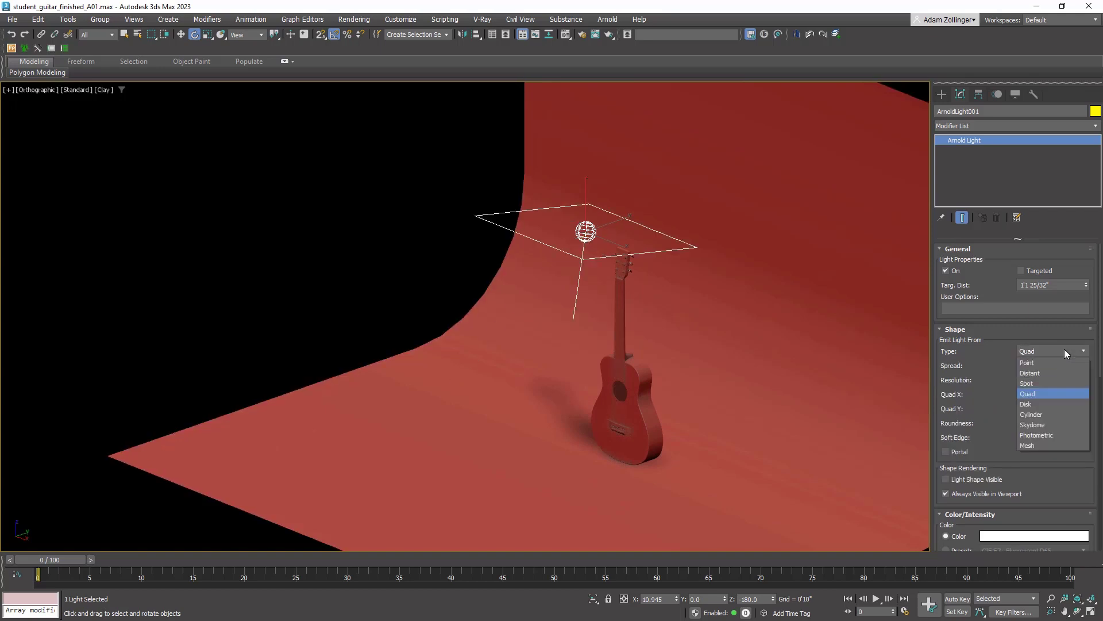
pyautogui.click(1053, 406)
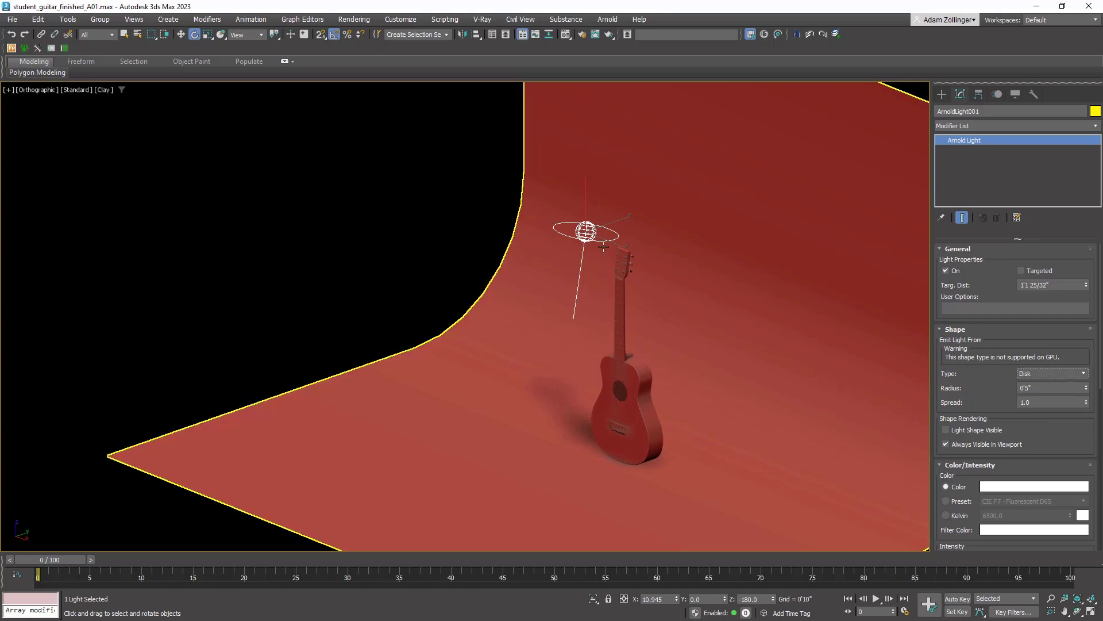
pyautogui.click(1070, 375)
pyautogui.click(1061, 414)
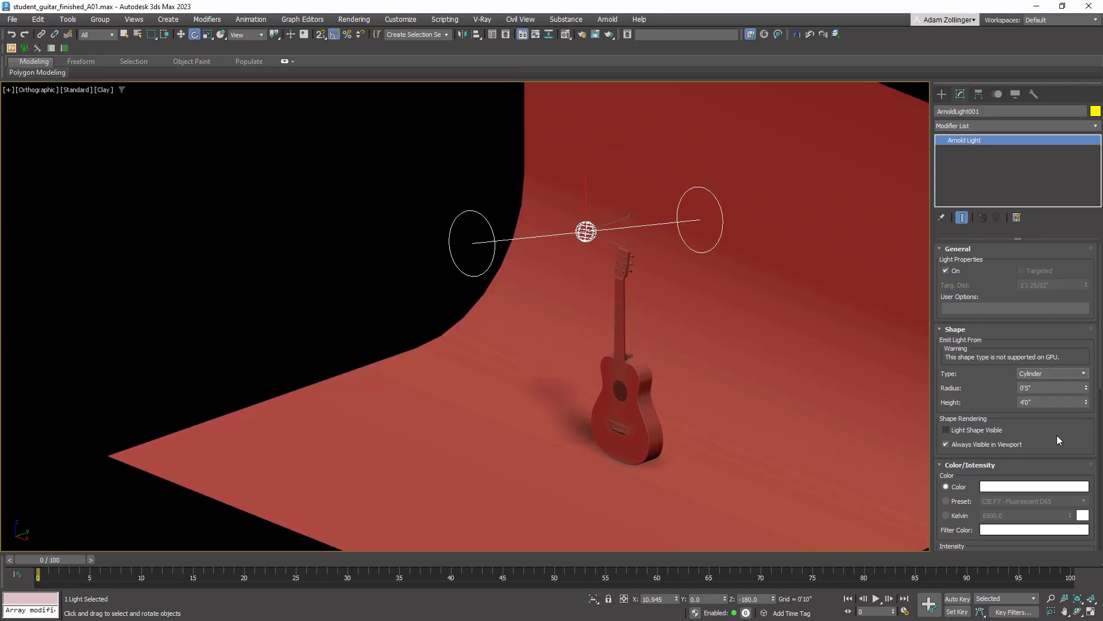
# - Preview the Skydome and Photometric shape types for the Arnold light
pyautogui.click(1085, 377)
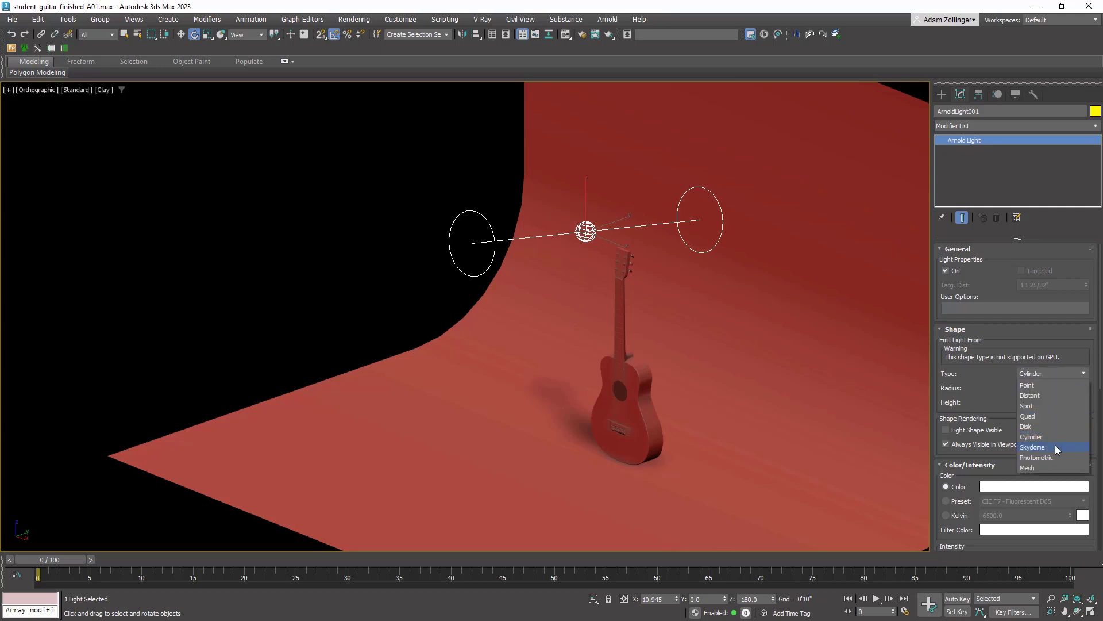
pyautogui.click(1055, 447)
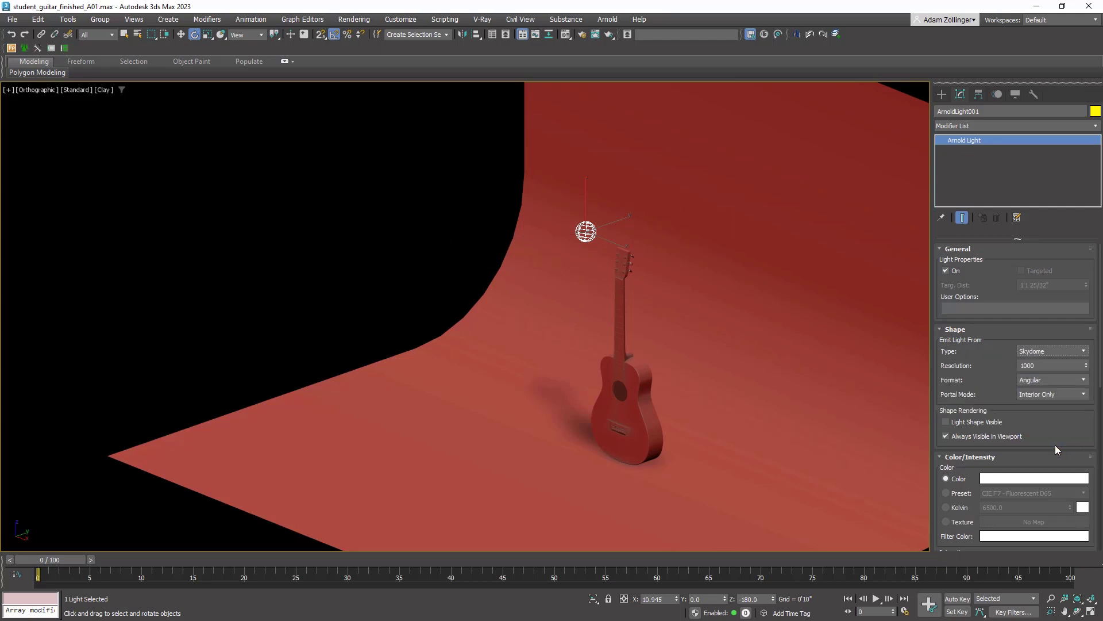
pyautogui.click(1085, 351)
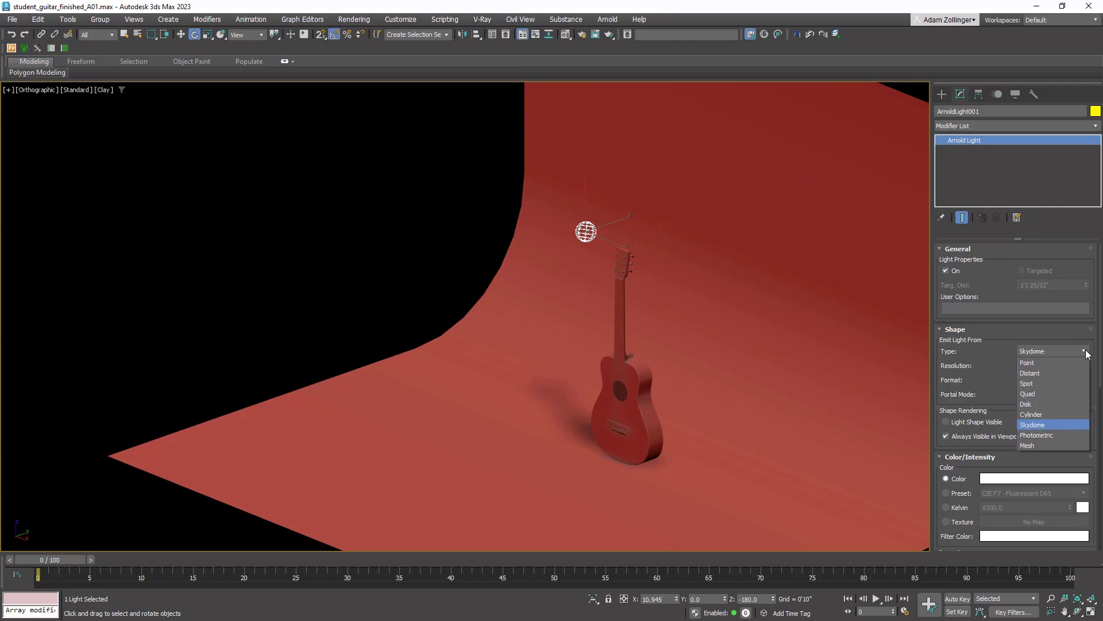
pyautogui.click(1053, 432)
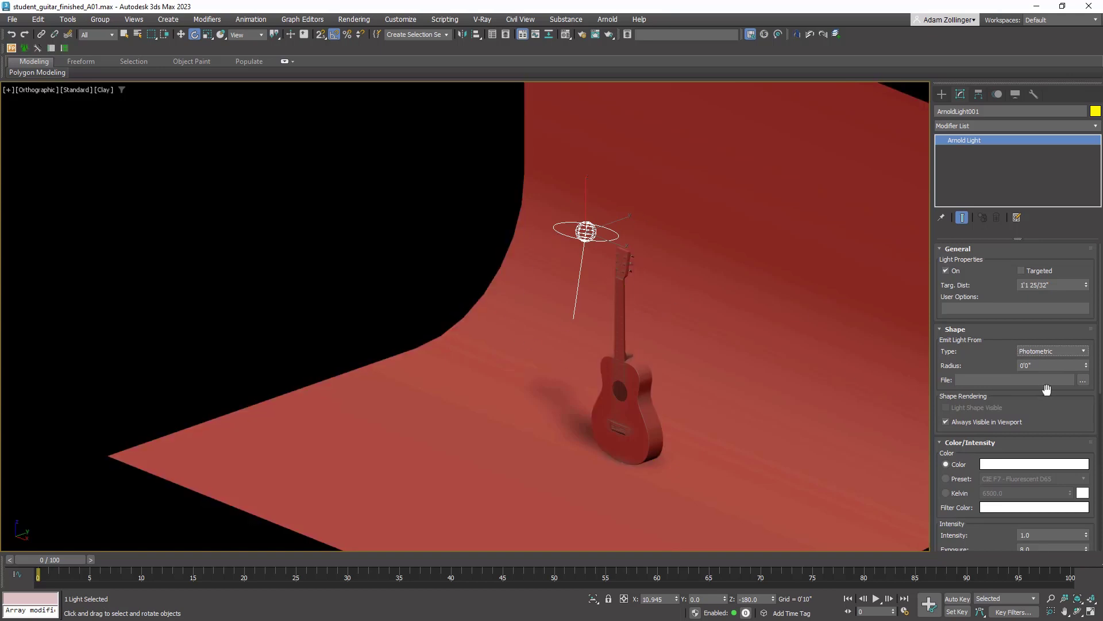
# - Try the Mesh shape type on the Arnold light, then return it to Quad
pyautogui.click(1052, 350)
pyautogui.click(1043, 442)
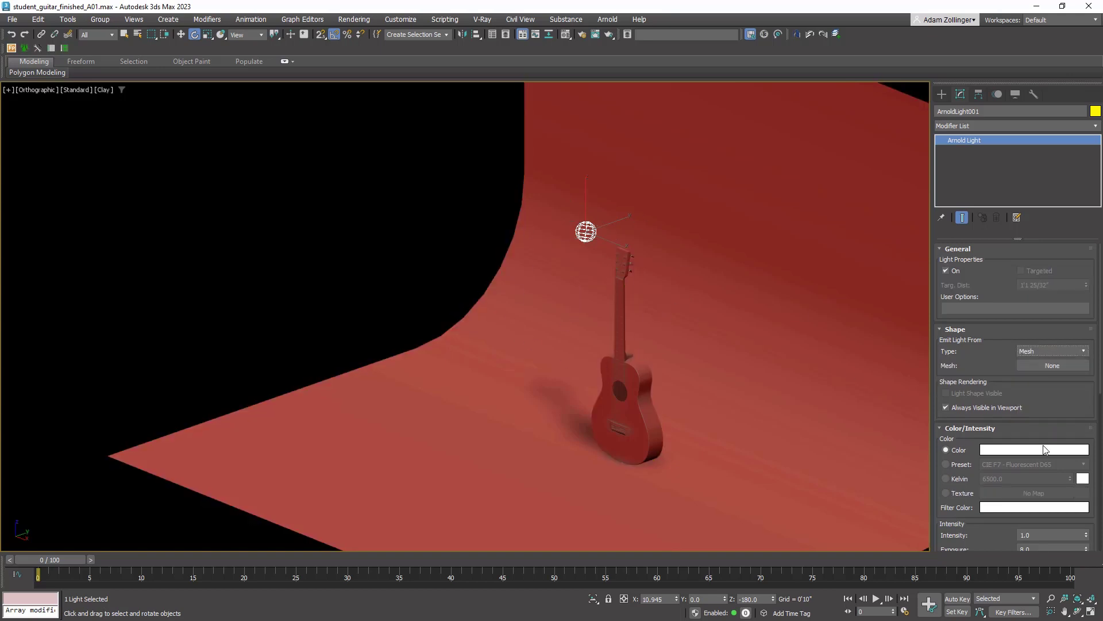
pyautogui.click(1055, 368)
pyautogui.click(1047, 351)
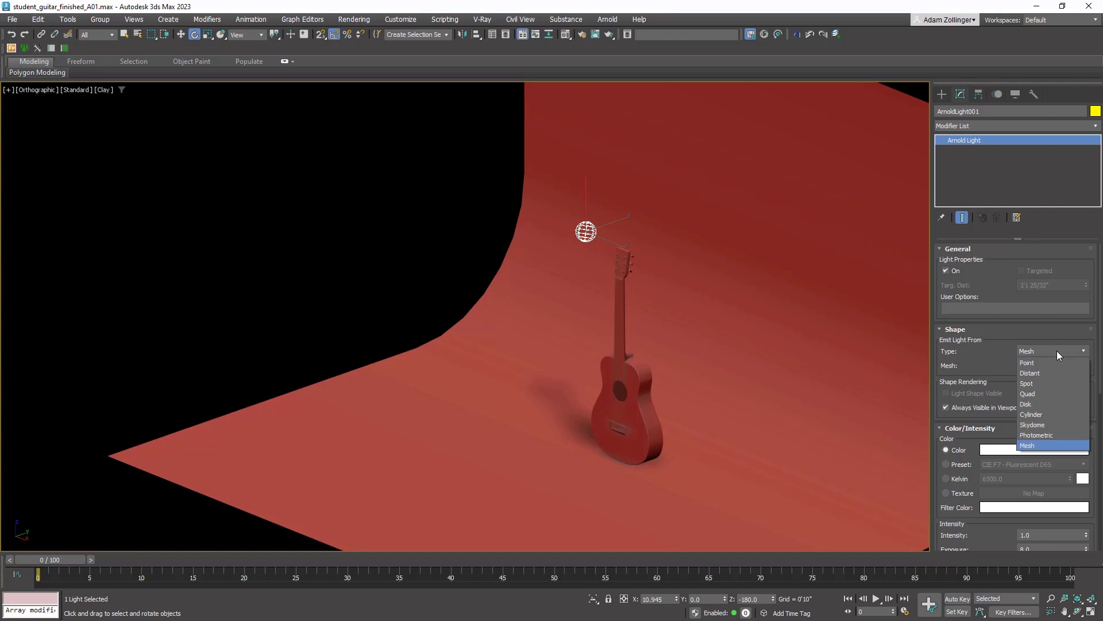
pyautogui.click(1036, 393)
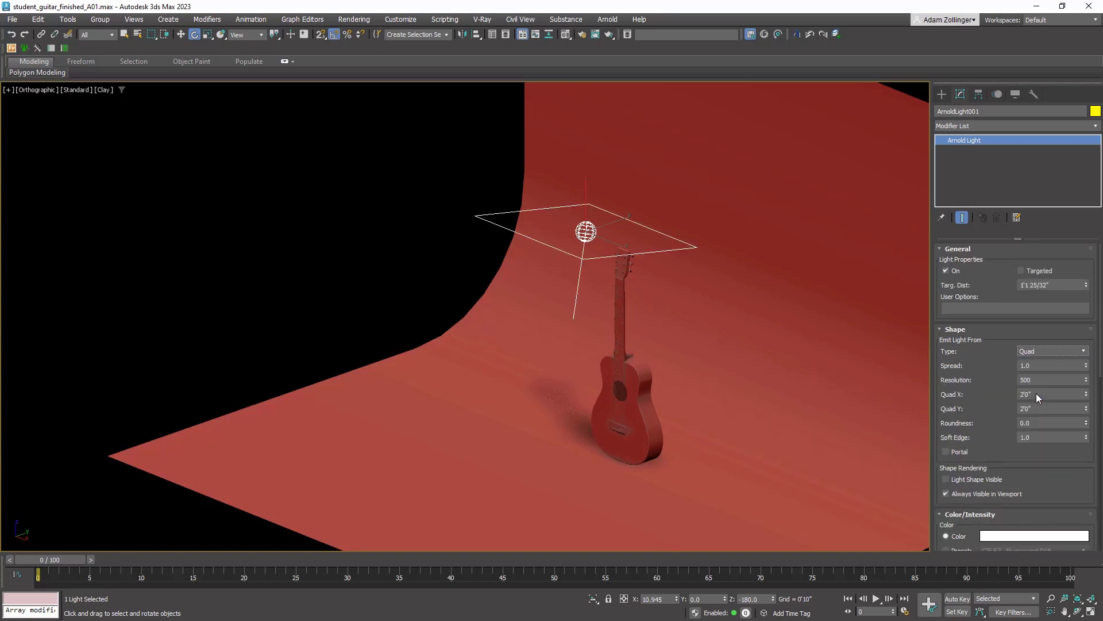
# - Change the Arnold light's shape type to Disk and reduce its radius to about 0'1 19/32"
pyautogui.scroll(4, 560, 187)
pyautogui.click(1073, 353)
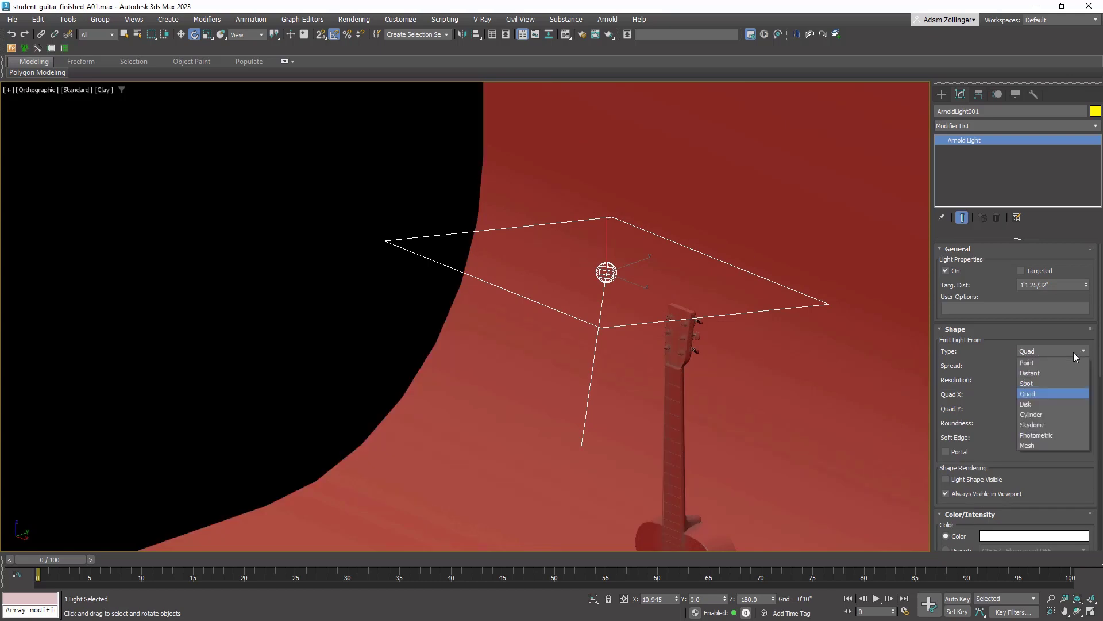
pyautogui.click(1040, 404)
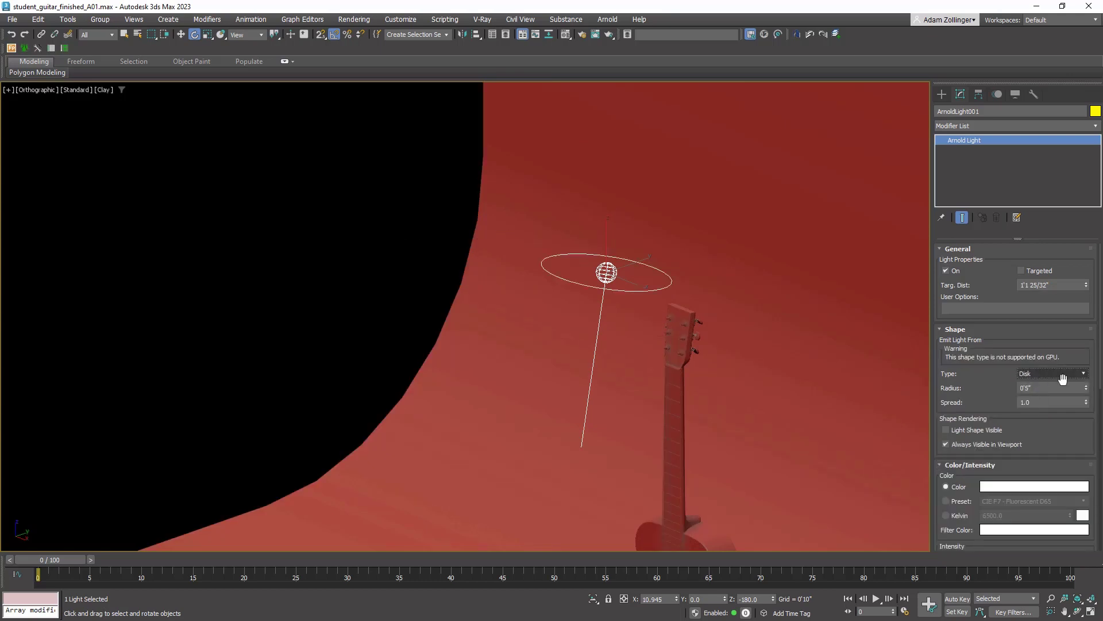
pyautogui.moveTo(1087, 389); pyautogui.dragTo(1085, 407)
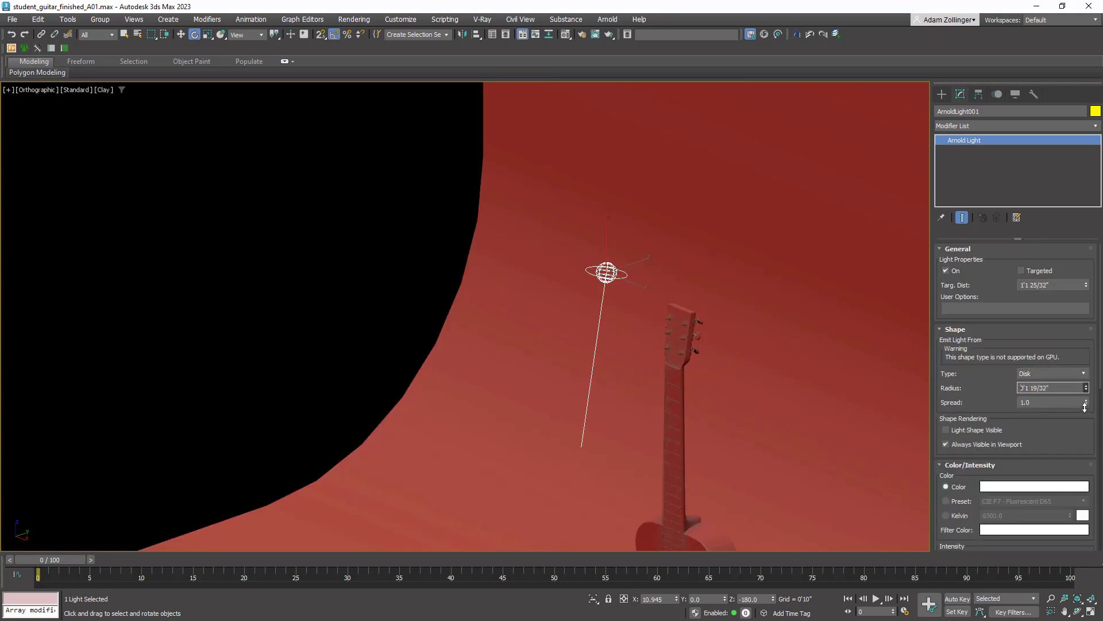
# - Change the Arnold light's shape type from Disk to Quad and bring the light and guitar into view
pyautogui.click(1057, 374)
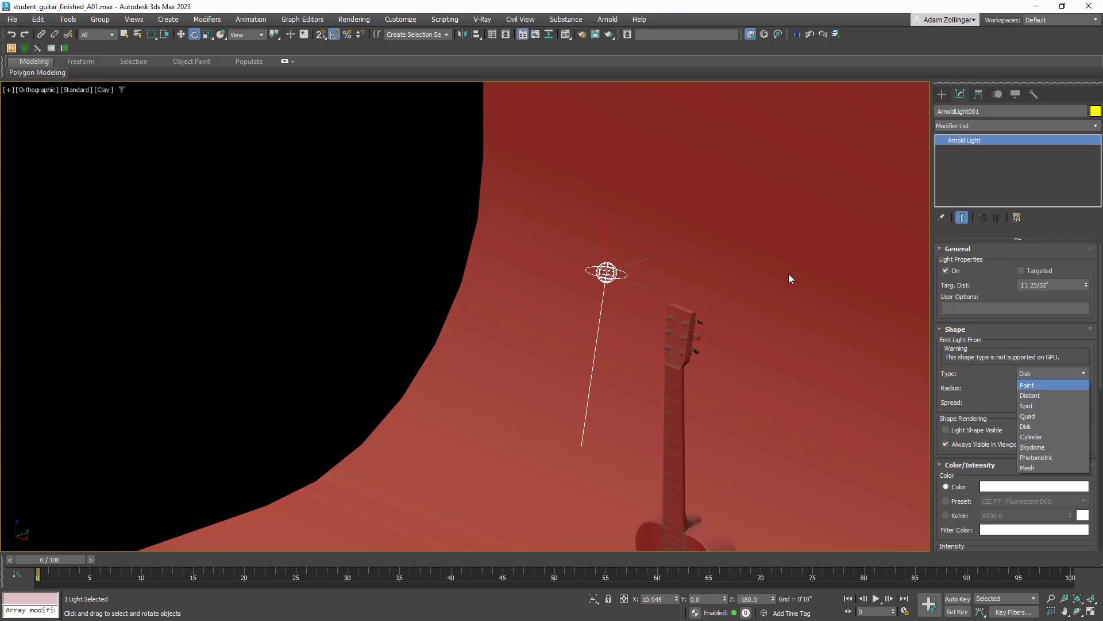
pyautogui.click(1052, 416)
pyautogui.scroll(-5, 764, 253)
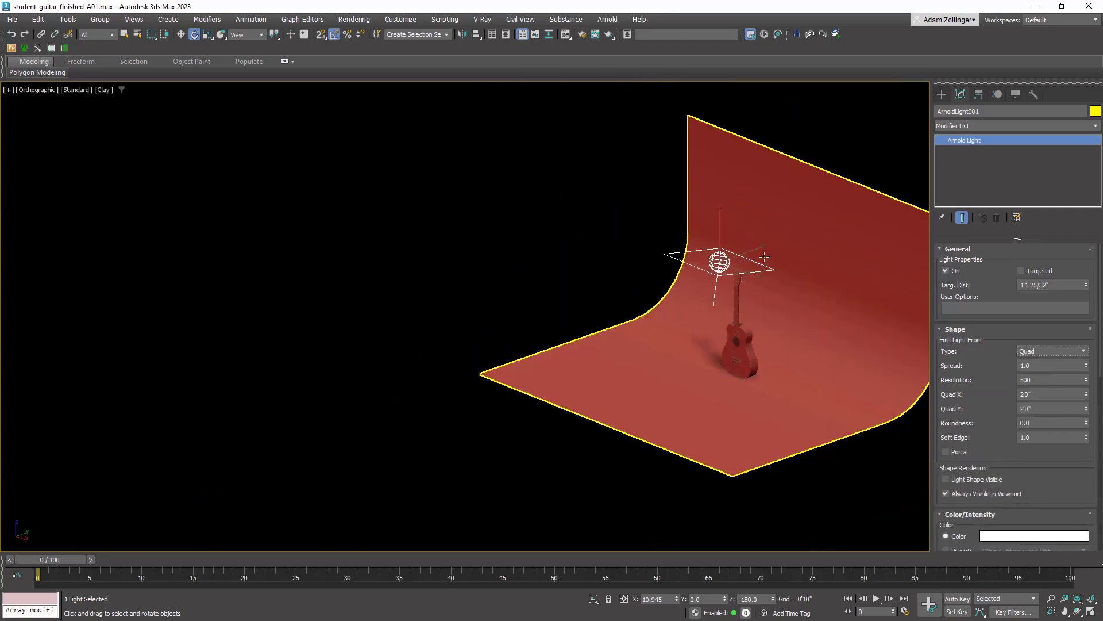
pyautogui.scroll(4, 721, 256)
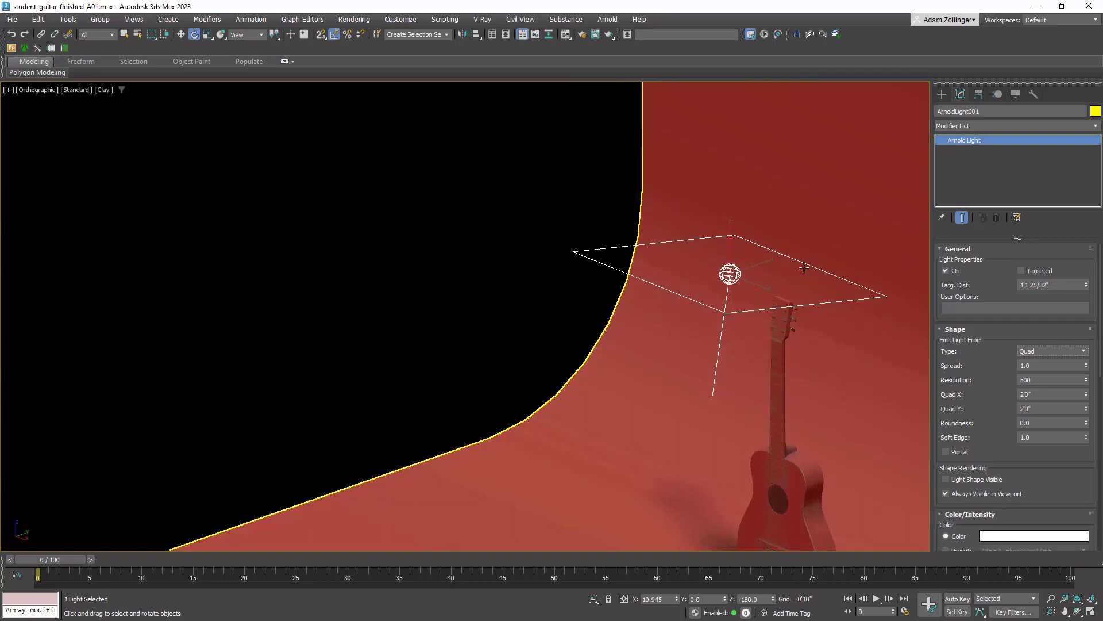
pyautogui.moveTo(804, 268); pyautogui.dragTo(761, 264, button='middle')
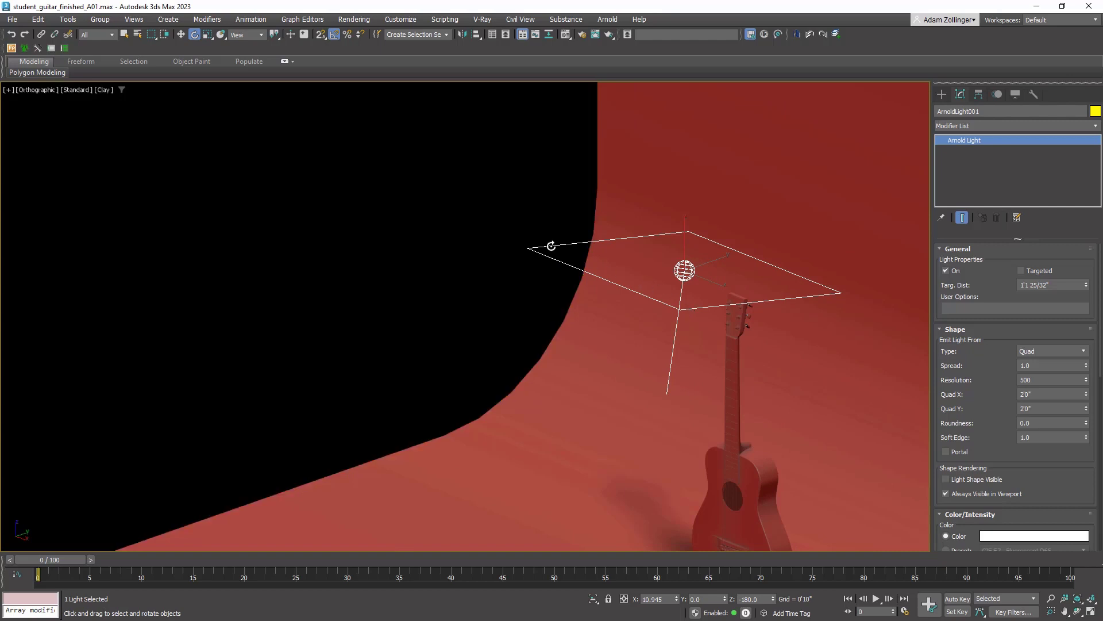
pyautogui.moveTo(809, 373); pyautogui.dragTo(721, 239, button='middle')
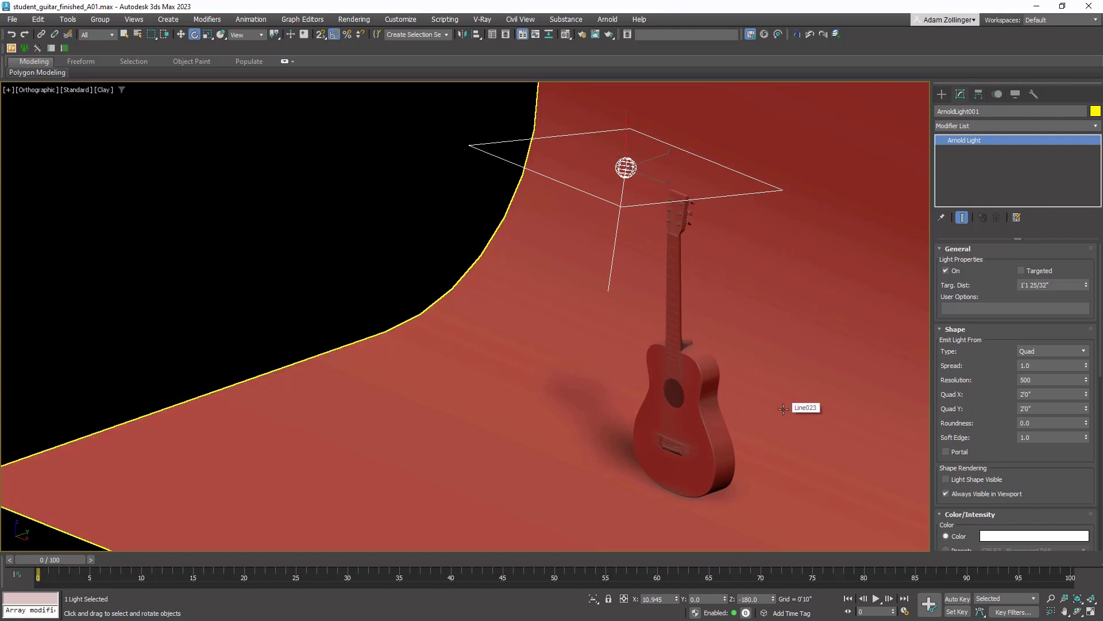
pyautogui.click(1079, 351)
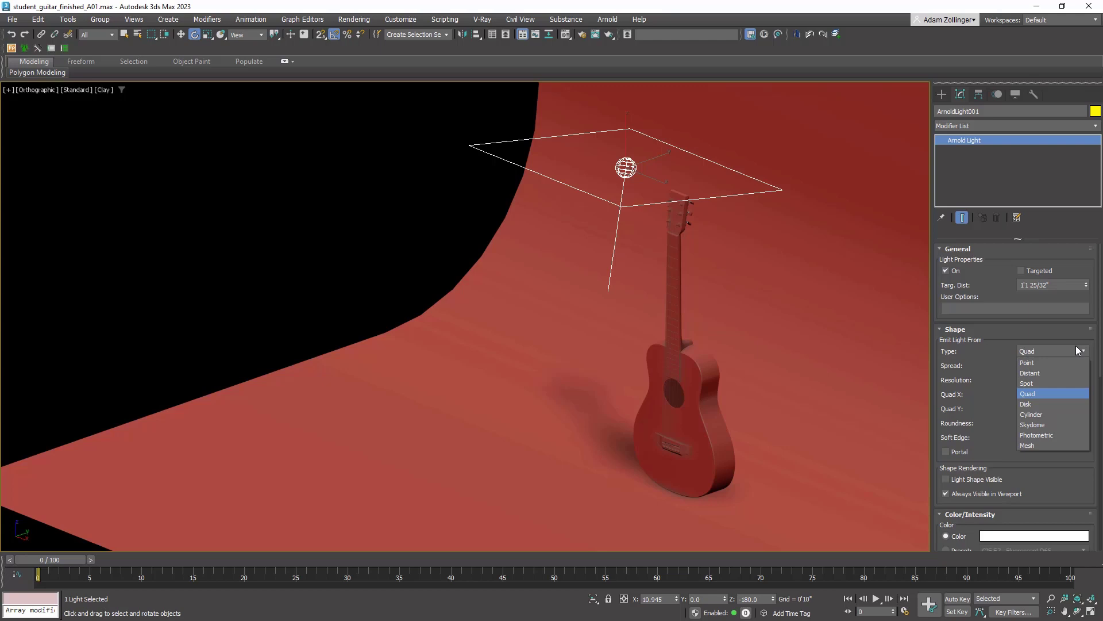
pyautogui.moveTo(523, 153); pyautogui.dragTo(459, 226, button='middle')
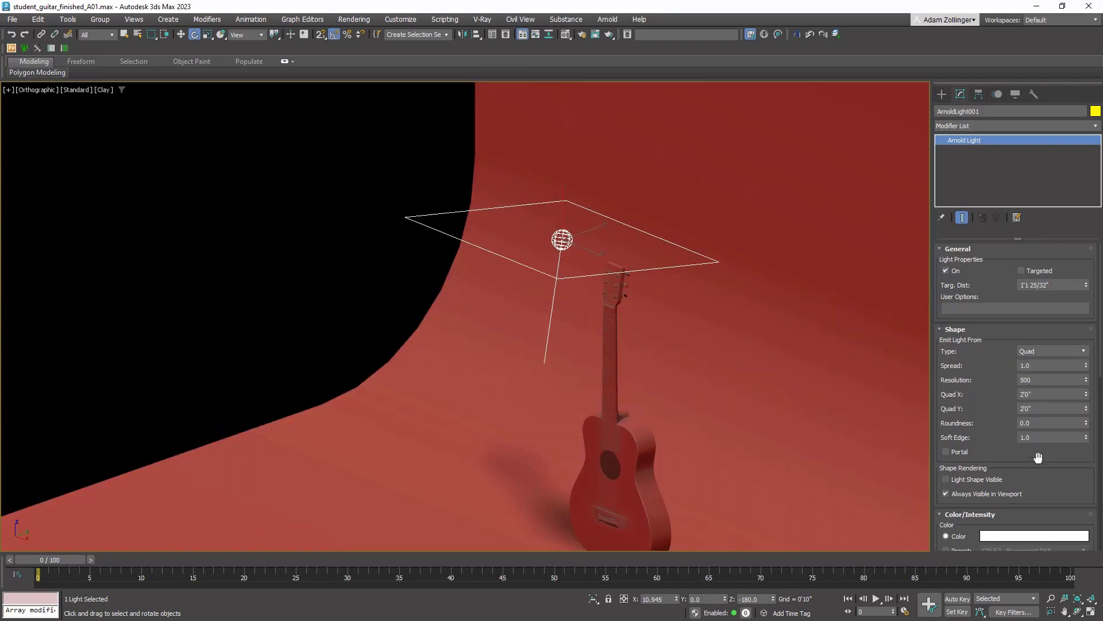
pyautogui.moveTo(1038, 456); pyautogui.dragTo(1059, 356)
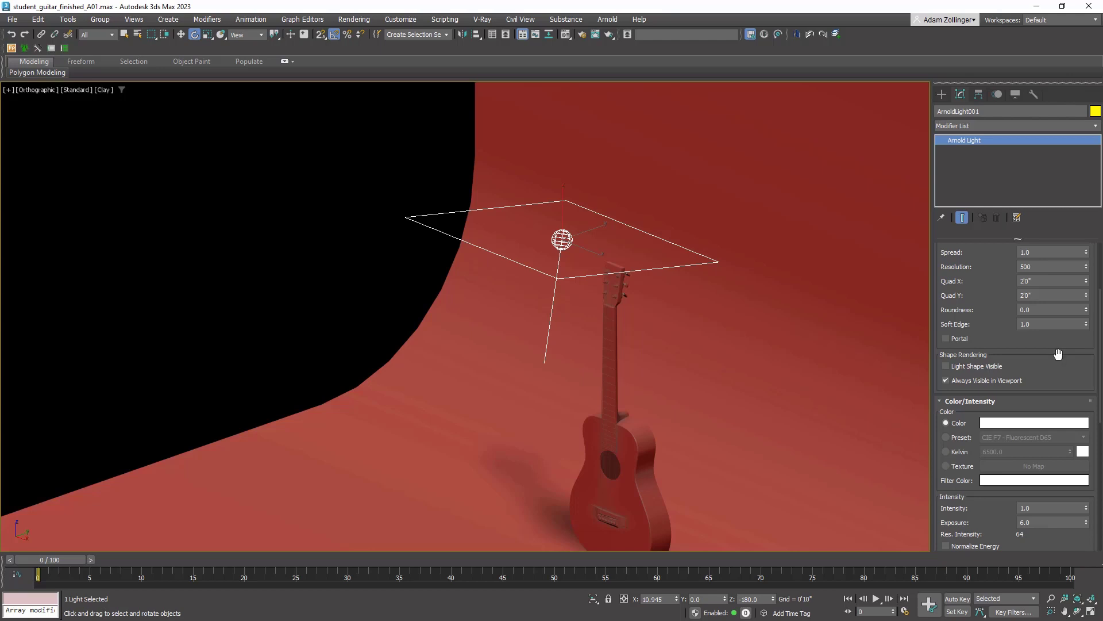
pyautogui.moveTo(1058, 347); pyautogui.dragTo(1045, 476)
pyautogui.moveTo(270, 149); pyautogui.dragTo(208, 148, button='middle')
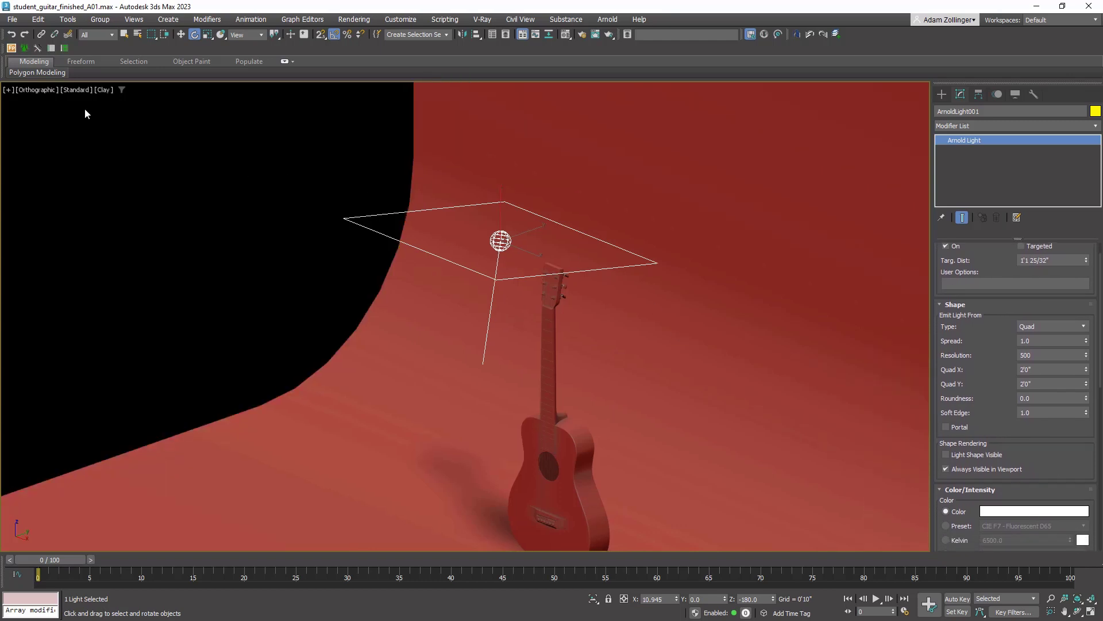
# - Switch the viewport to High Quality with Default Shading
pyautogui.click(40, 92)
pyautogui.click(76, 90)
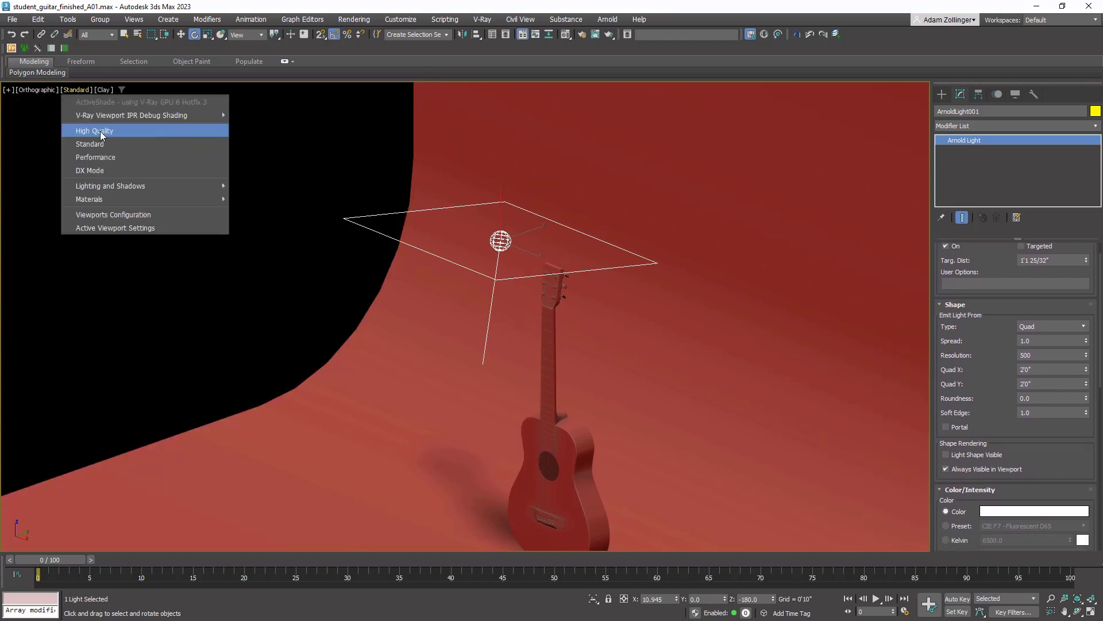
pyautogui.click(100, 131)
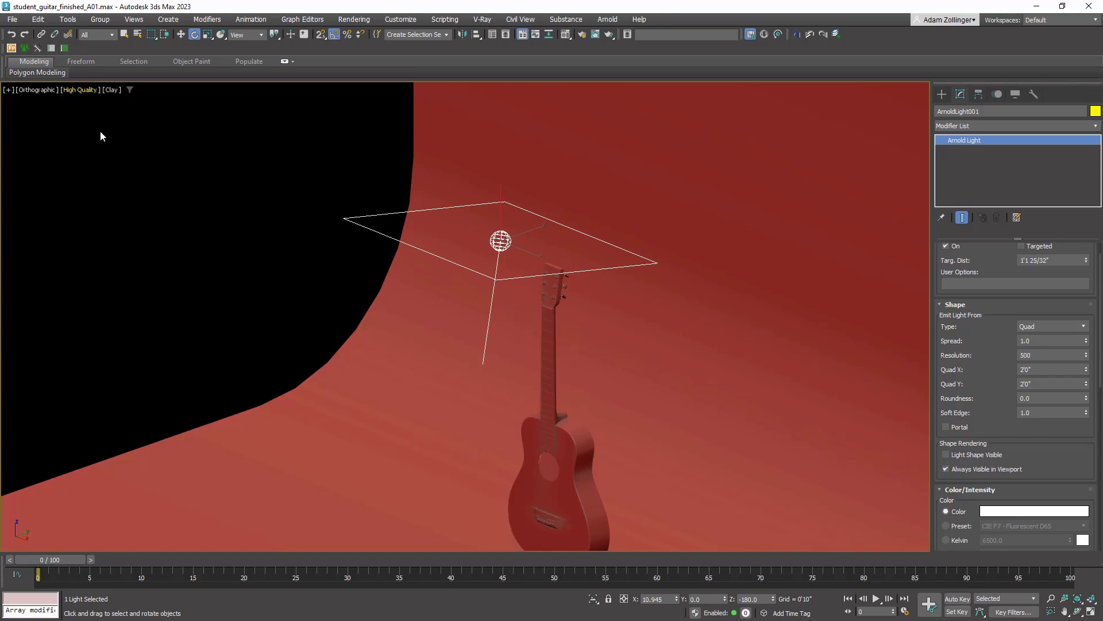
pyautogui.scroll(-3, 254, 268)
pyautogui.click(112, 90)
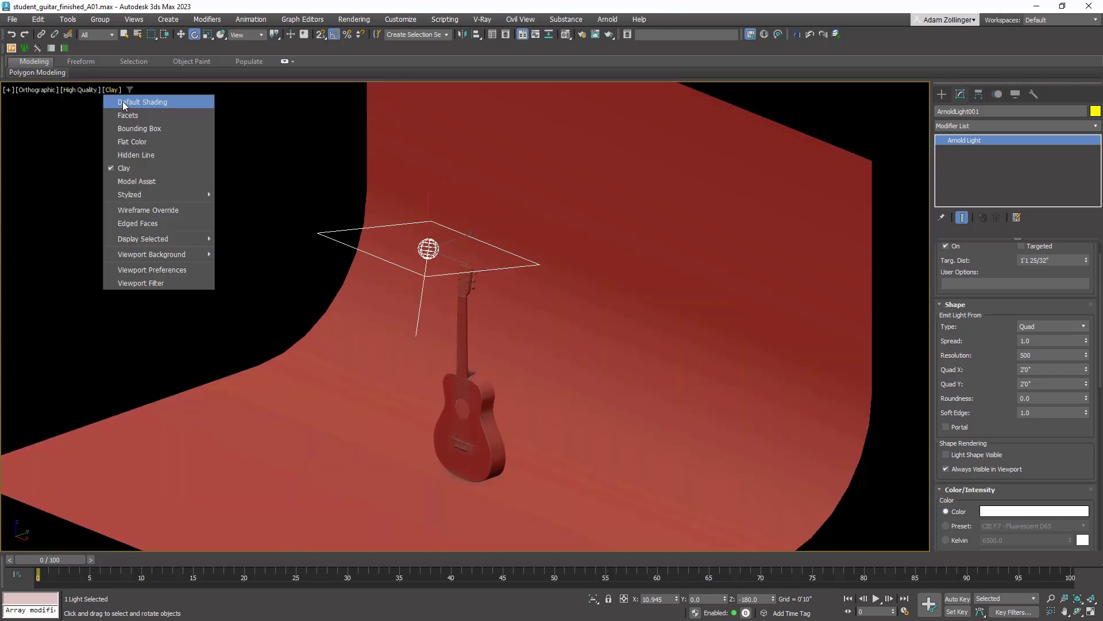
pyautogui.click(123, 101)
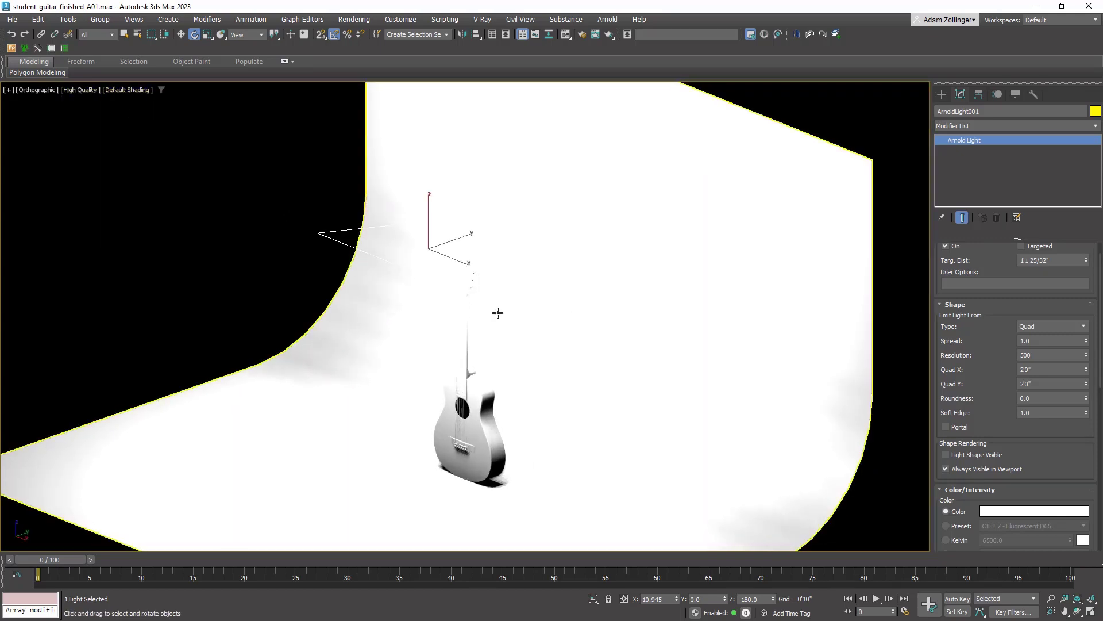
# - Set the Arnold light's exposure to 1.0
pyautogui.keyDown('alt'); pyautogui.moveTo(500, 310); pyautogui.dragTo(471, 304, button='middle'); pyautogui.keyUp('alt')
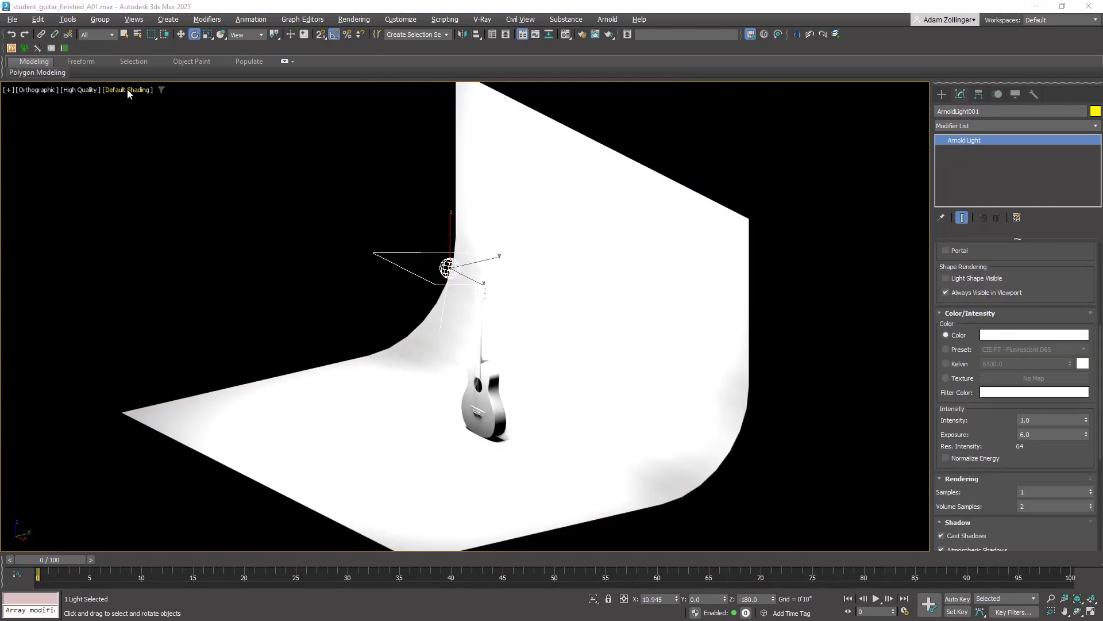
pyautogui.keyDown('alt'); pyautogui.moveTo(294, 258); pyautogui.dragTo(635, 347, button='middle'); pyautogui.keyUp('alt')
pyautogui.scroll(5, 626, 391)
pyautogui.scroll(-2, 635, 348)
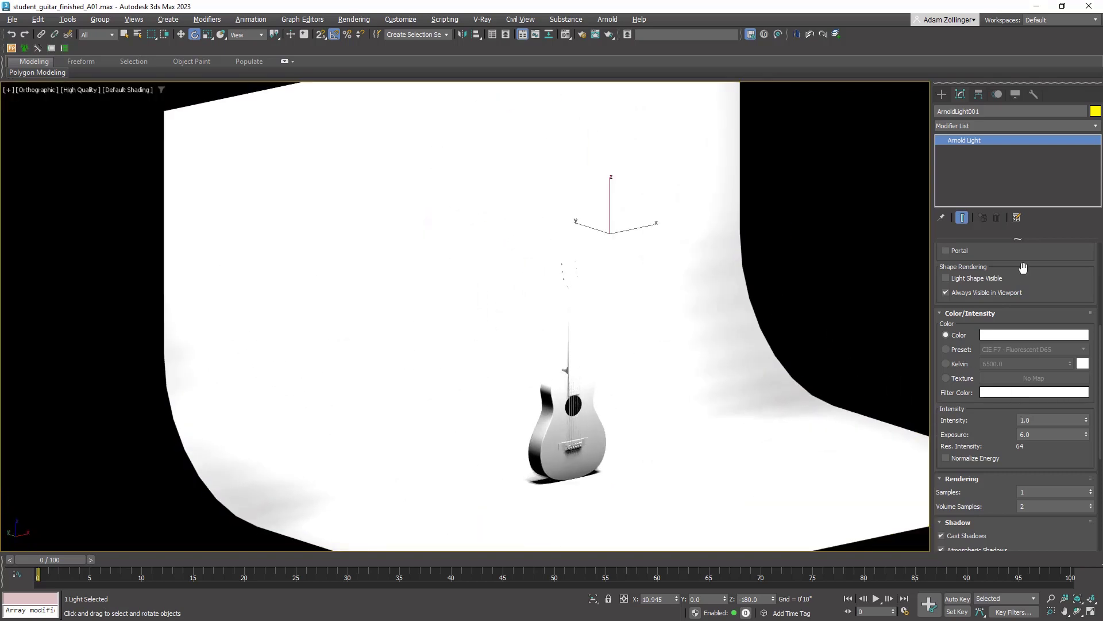
pyautogui.scroll(3, 1023, 268)
pyautogui.scroll(-5, 1011, 310)
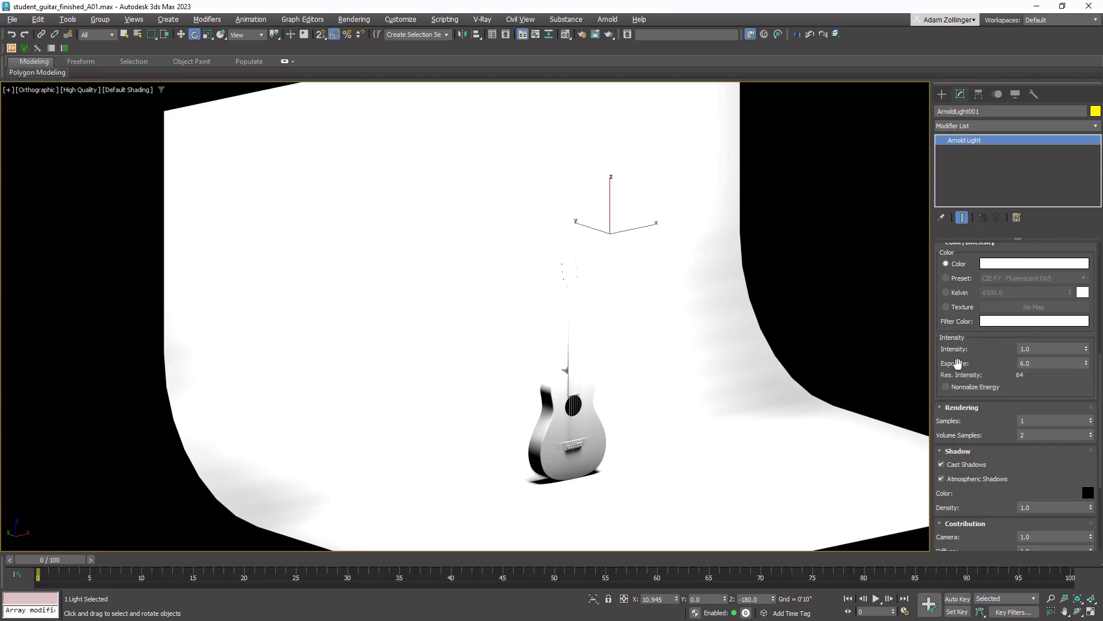
pyautogui.click(1037, 362)
pyautogui.write('1')
pyautogui.press('Return')
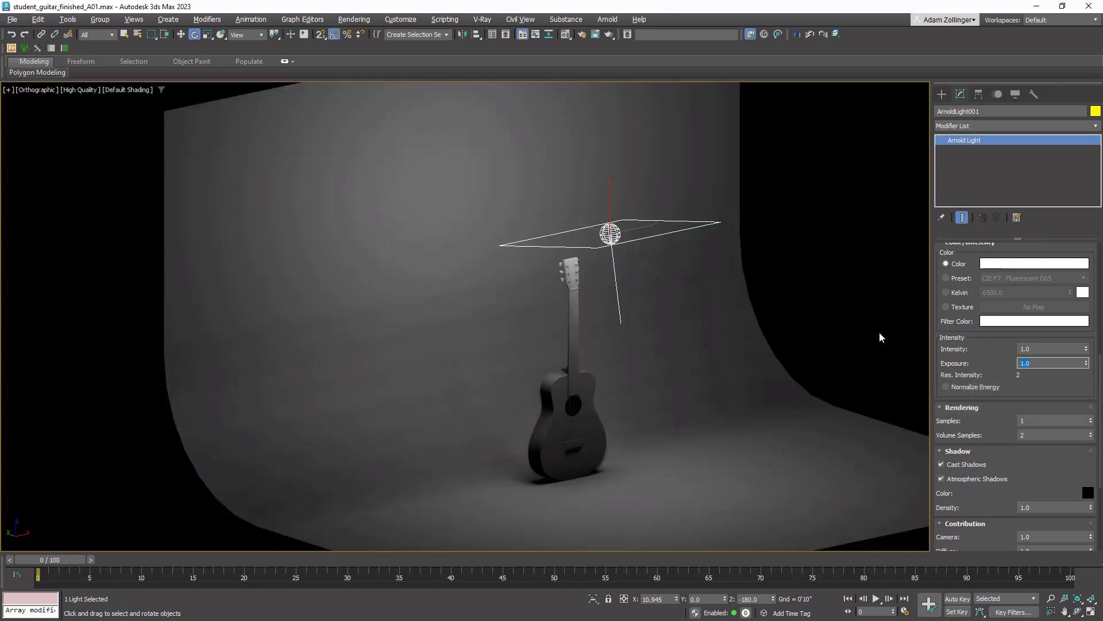
# - Rotate the Arnold light toward the guitar and move it down beside the guitar's body, to about X 1'9 26/32", Z 1'7 3/32"
pyautogui.keyDown('alt'); pyautogui.moveTo(747, 402); pyautogui.dragTo(597, 405, button='middle'); pyautogui.keyUp('alt')
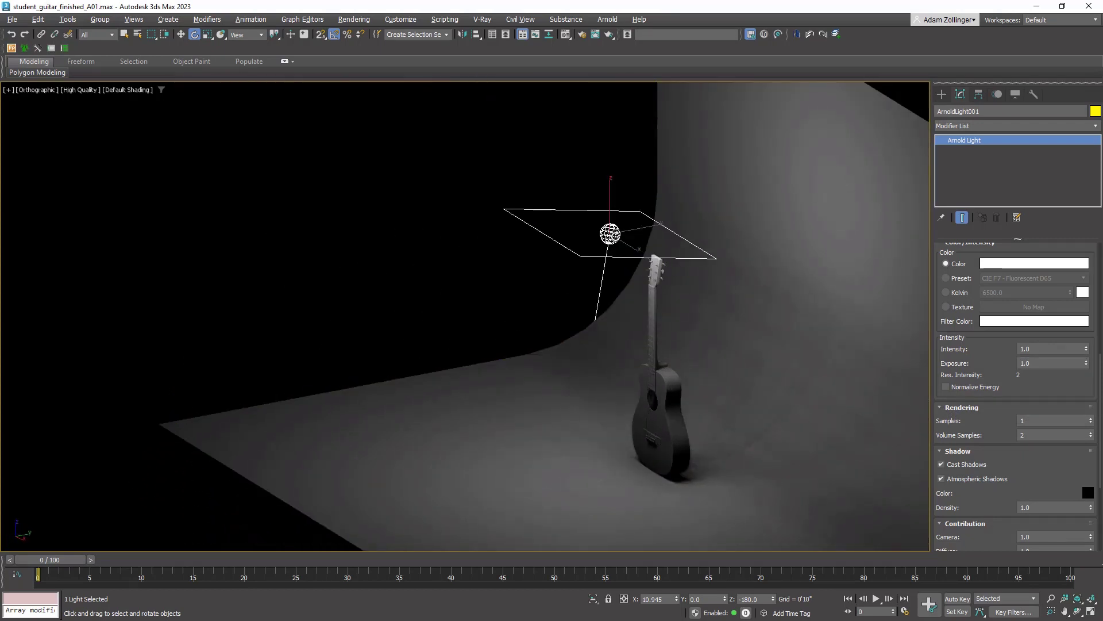
pyautogui.press('space')
pyautogui.moveTo(610, 235); pyautogui.dragTo(614, 271)
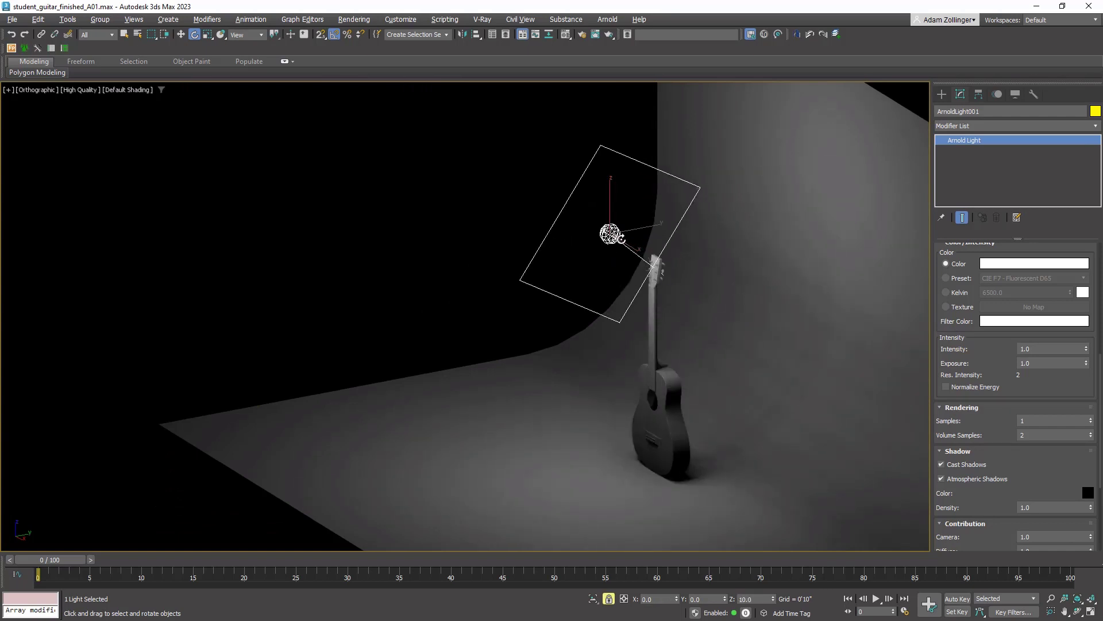
pyautogui.hotkey('ctrl', 'z')
pyautogui.press('w')
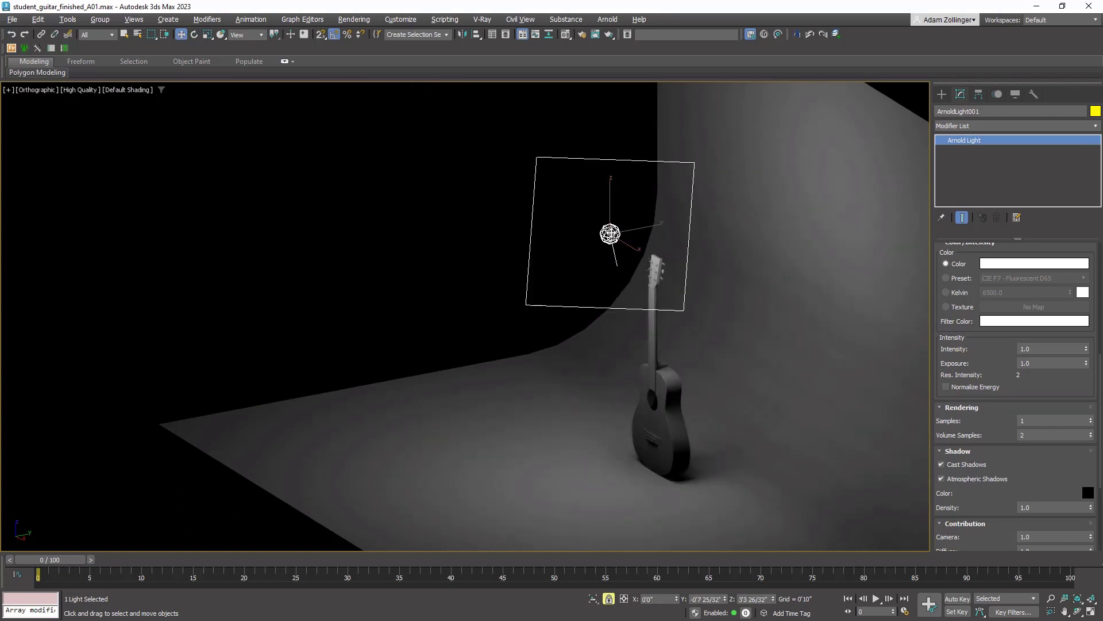
pyautogui.moveTo(610, 235); pyautogui.dragTo(682, 405)
pyautogui.keyDown('alt'); pyautogui.moveTo(705, 421); pyautogui.dragTo(532, 468, button='middle'); pyautogui.keyUp('alt')
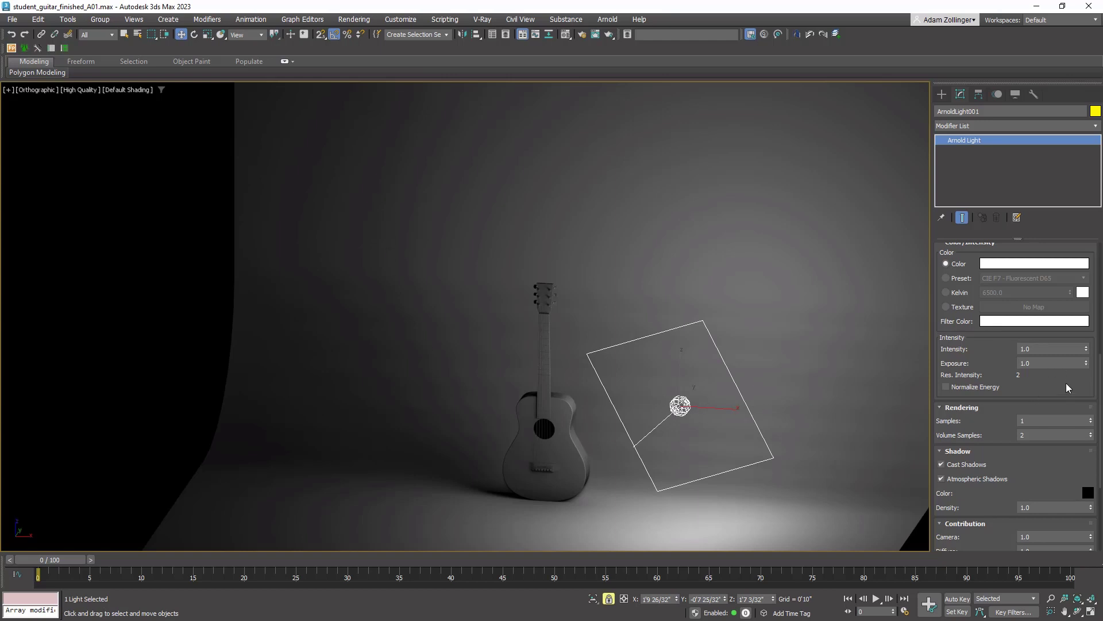
# - Set the light's spread to 0.0 and reduce the quad to about 0'9 25/32" in X and 0'11 25/32" in Y
pyautogui.scroll(5, 1068, 390)
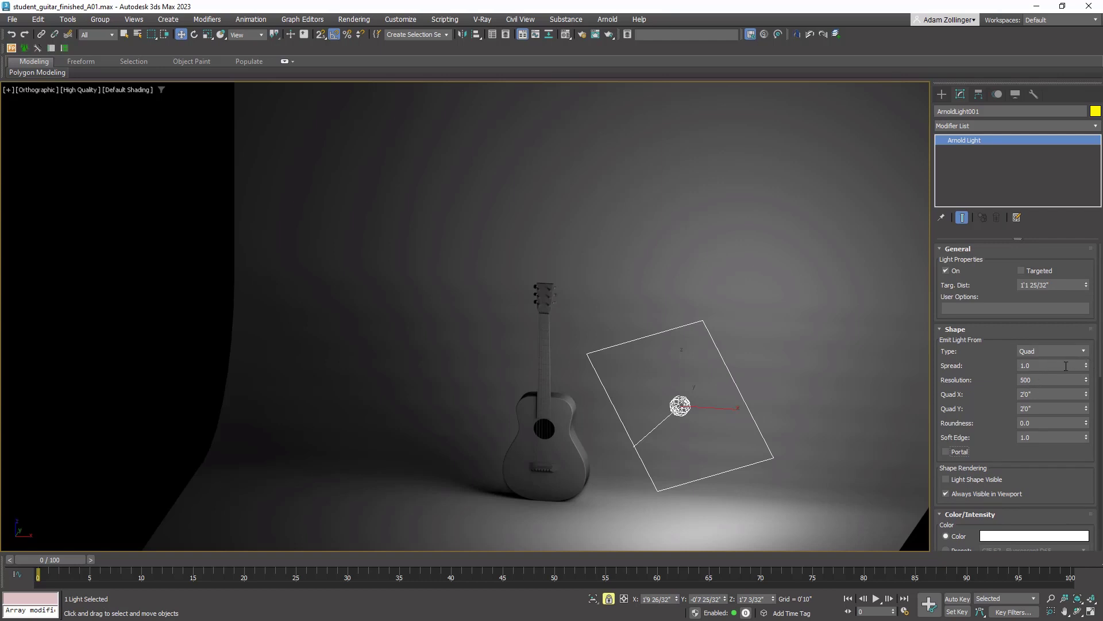
pyautogui.doubleClick(1066, 366)
pyautogui.moveTo(1086, 394); pyautogui.dragTo(1086, 448)
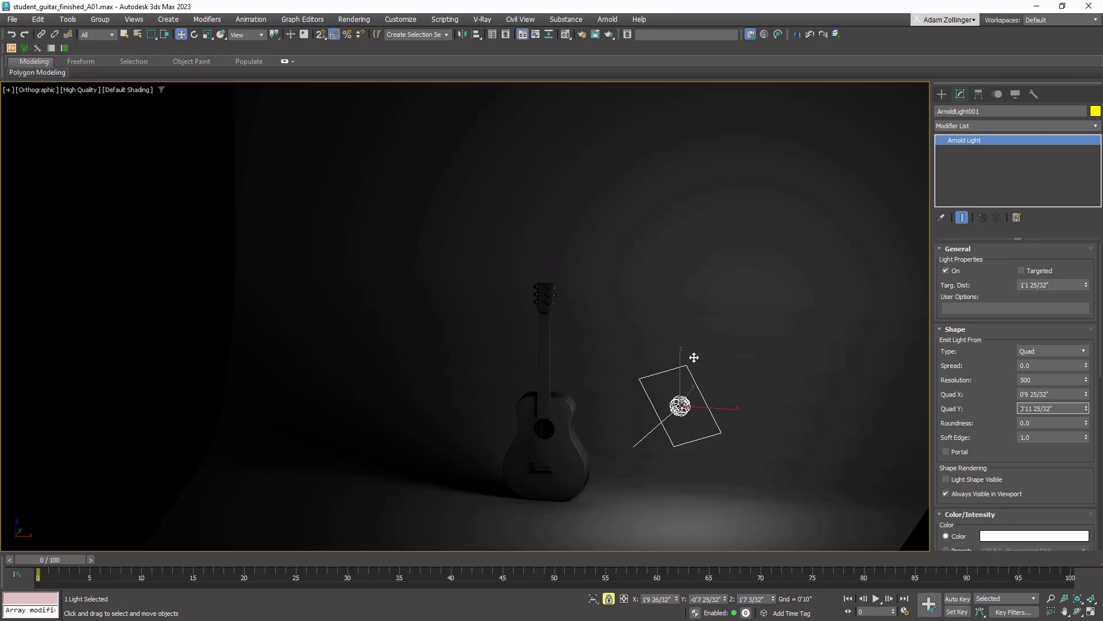
# - Set the quad light's spread to 1.0 and its roundness to 1.0
pyautogui.click(1043, 363)
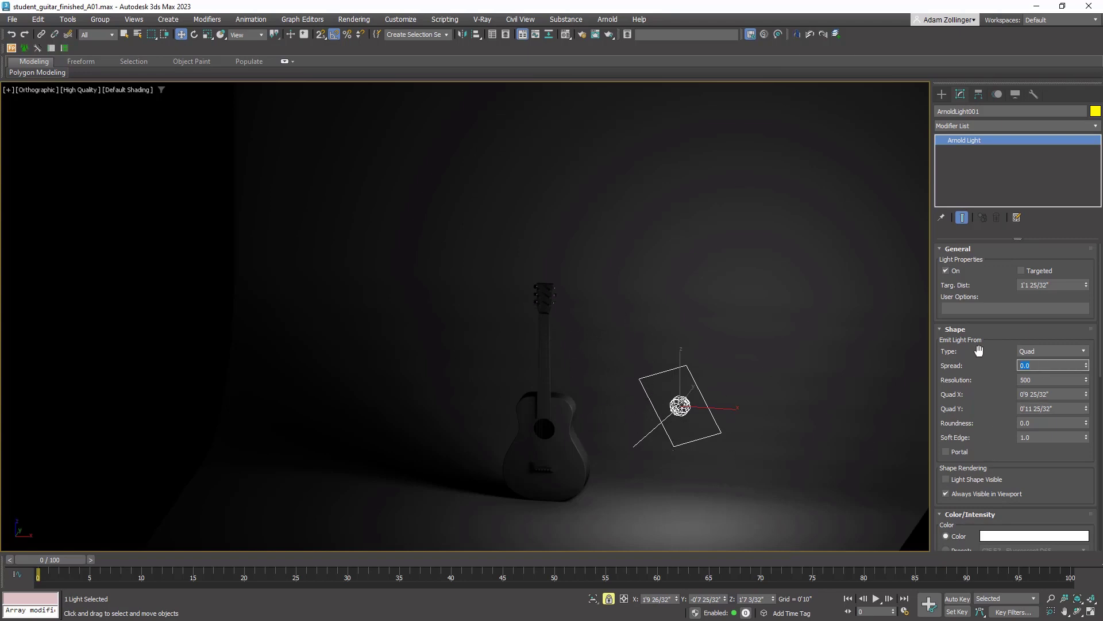
pyautogui.write('1')
pyautogui.press('Return')
pyautogui.doubleClick(1058, 438)
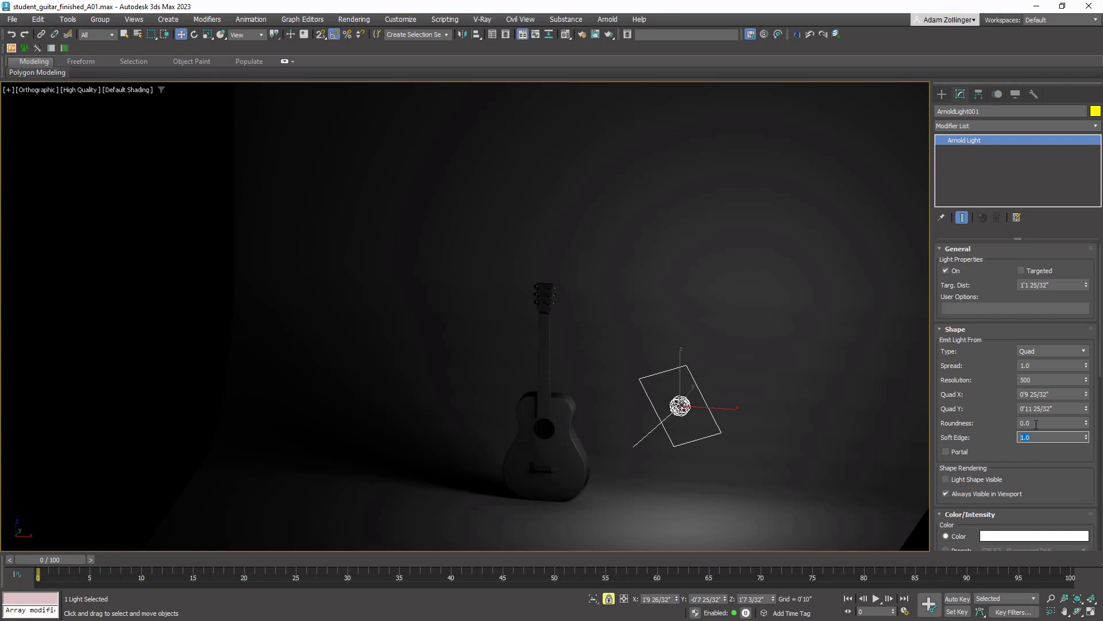
pyautogui.hotkey('shift', 'Tab')
pyautogui.write('1')
# - Run an ActiveShade preview in the viewport, with Render Setup targeting ActiveShade Mode and Arnold as the renderer
pyautogui.press('F10')
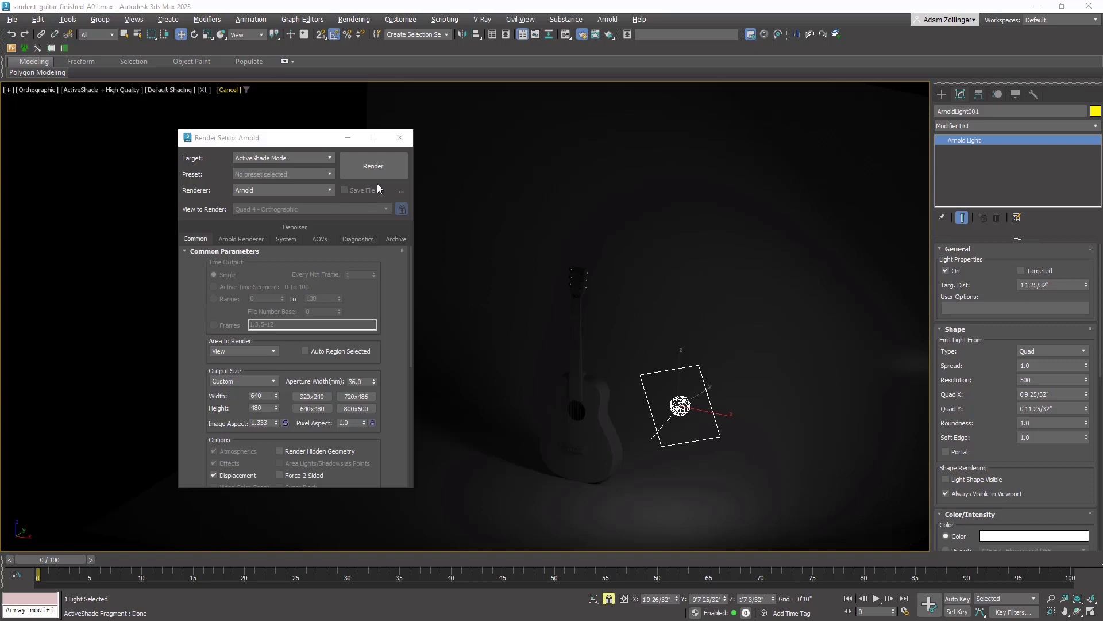
pyautogui.moveTo(308, 145); pyautogui.dragTo(874, 118)
pyautogui.click(964, 111)
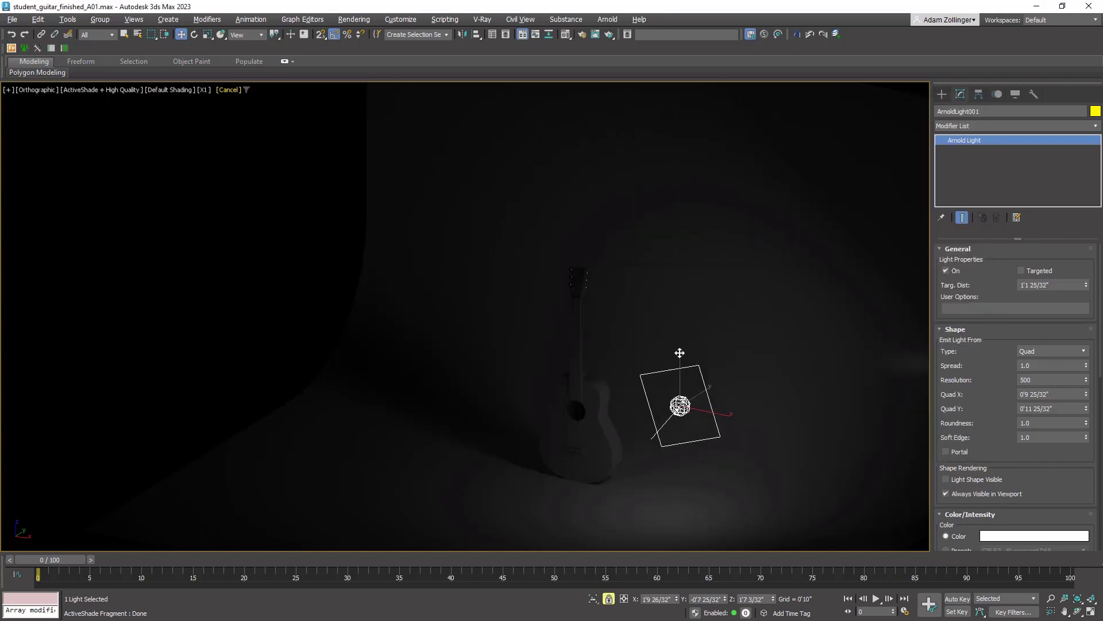
pyautogui.scroll(4, 628, 398)
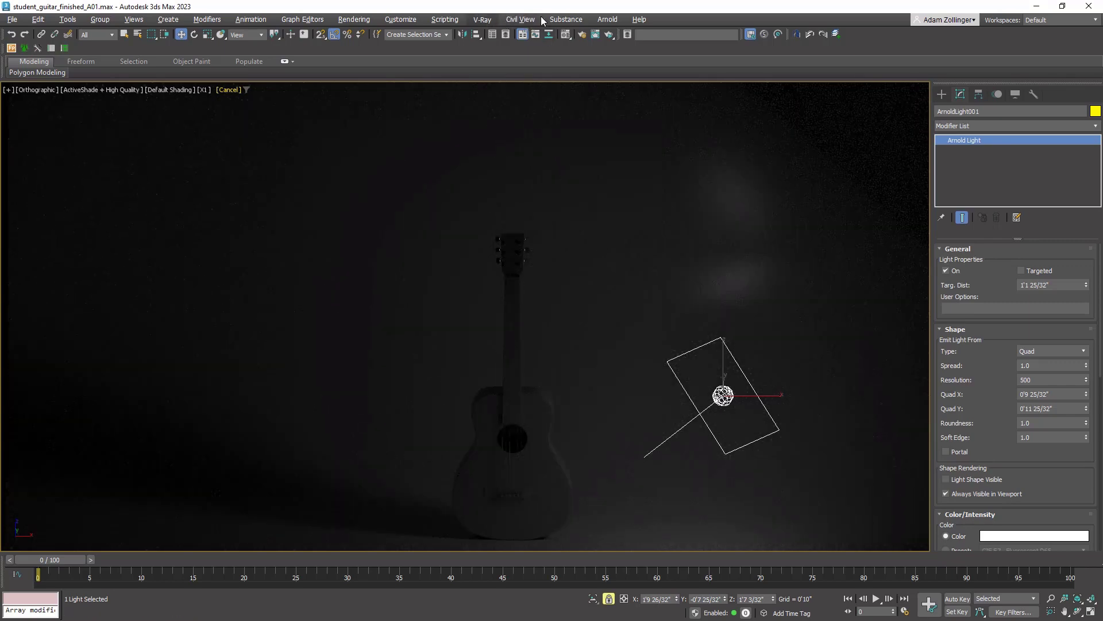
# - Switch the Render Setup target to Production Rendering Mode and back to ActiveShade Mode, keeping Arnold as the renderer
pyautogui.click(582, 34)
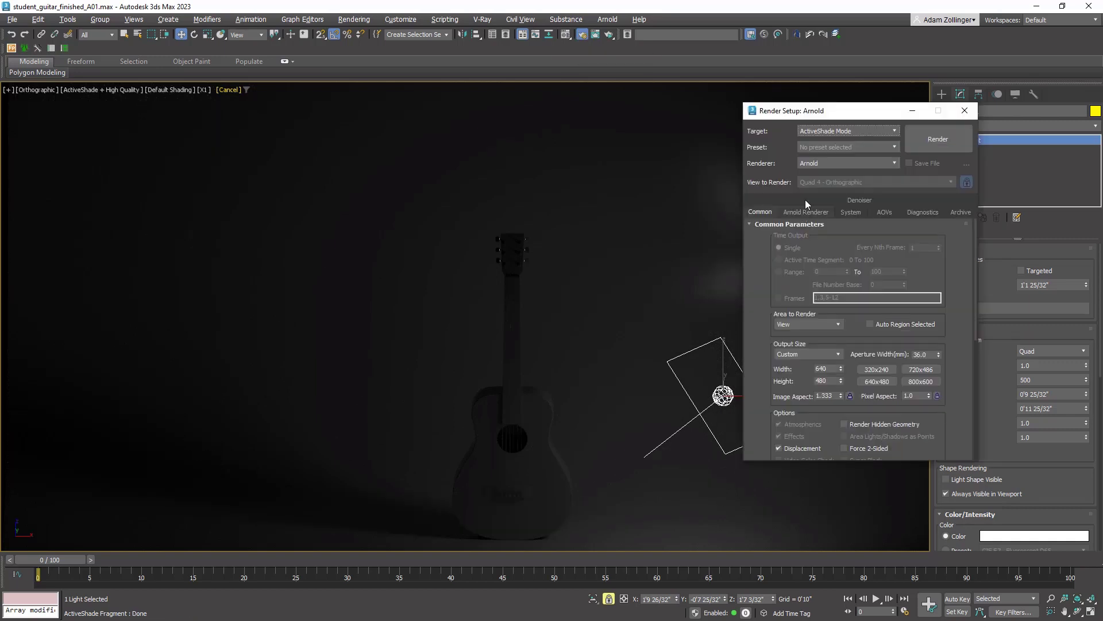
pyautogui.click(849, 130)
pyautogui.click(838, 143)
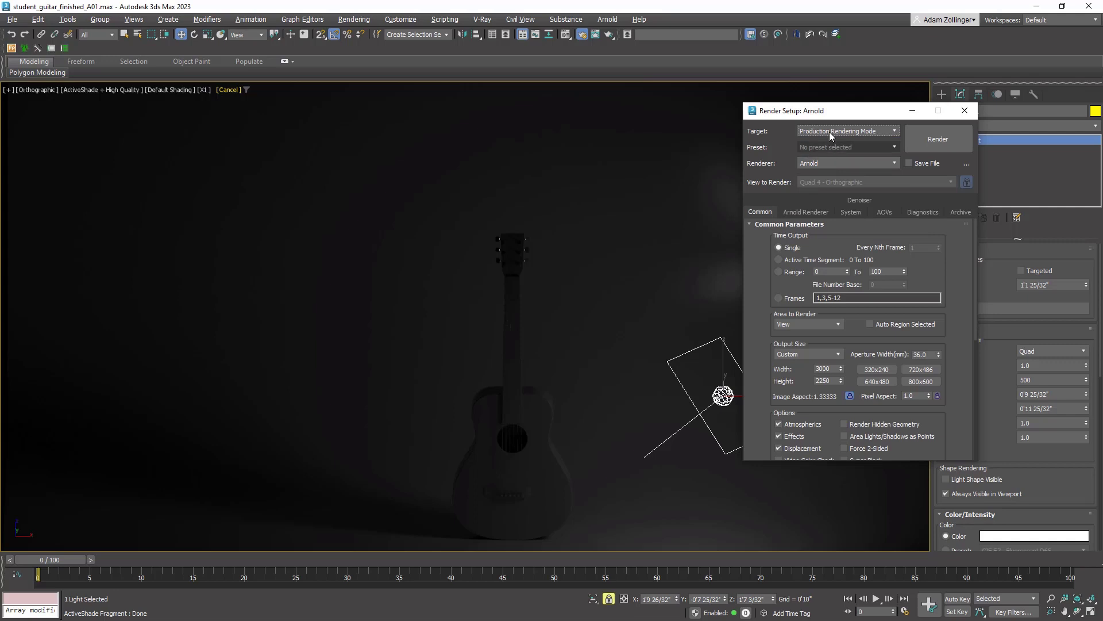
pyautogui.click(832, 130)
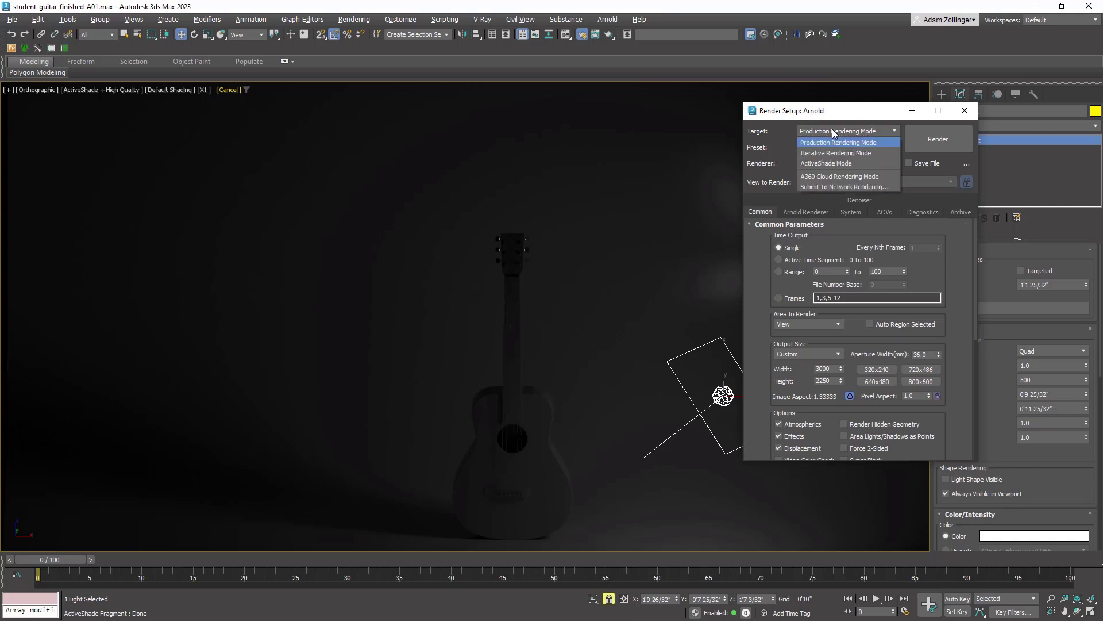
pyautogui.click(824, 163)
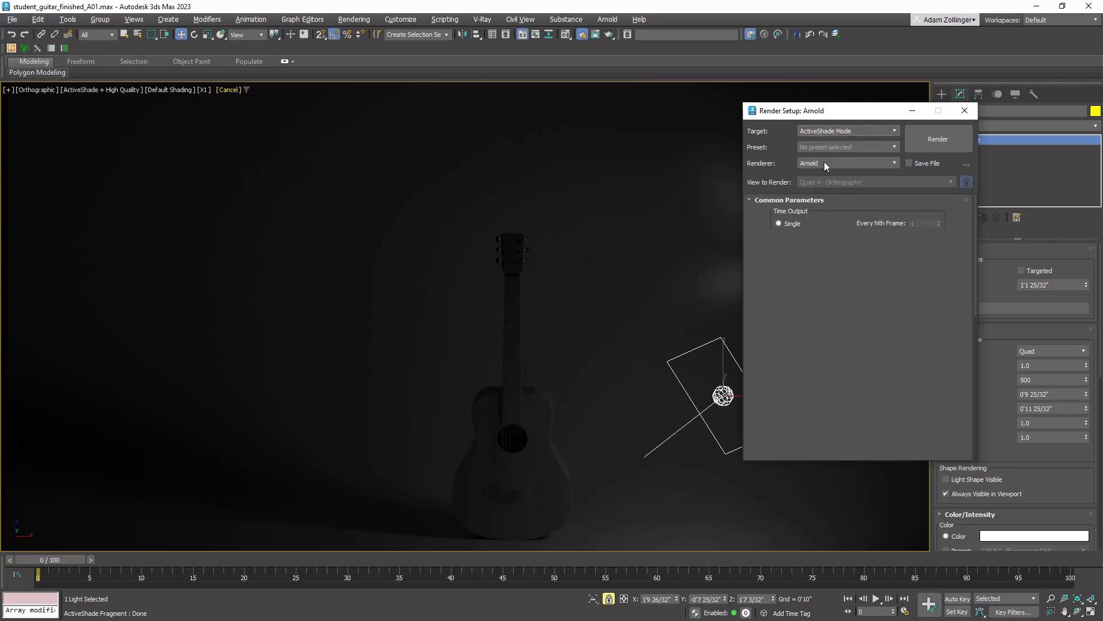
pyautogui.click(964, 110)
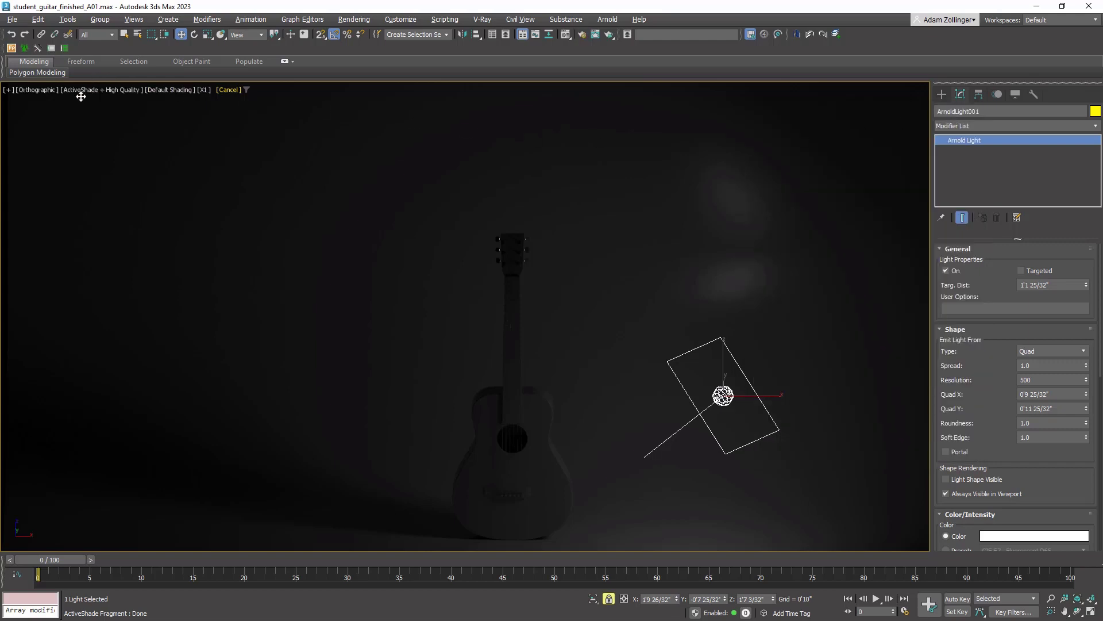
# - Check the viewport's ActiveShade using Arnold option and examine the guitar up close in the live preview
pyautogui.click(81, 90)
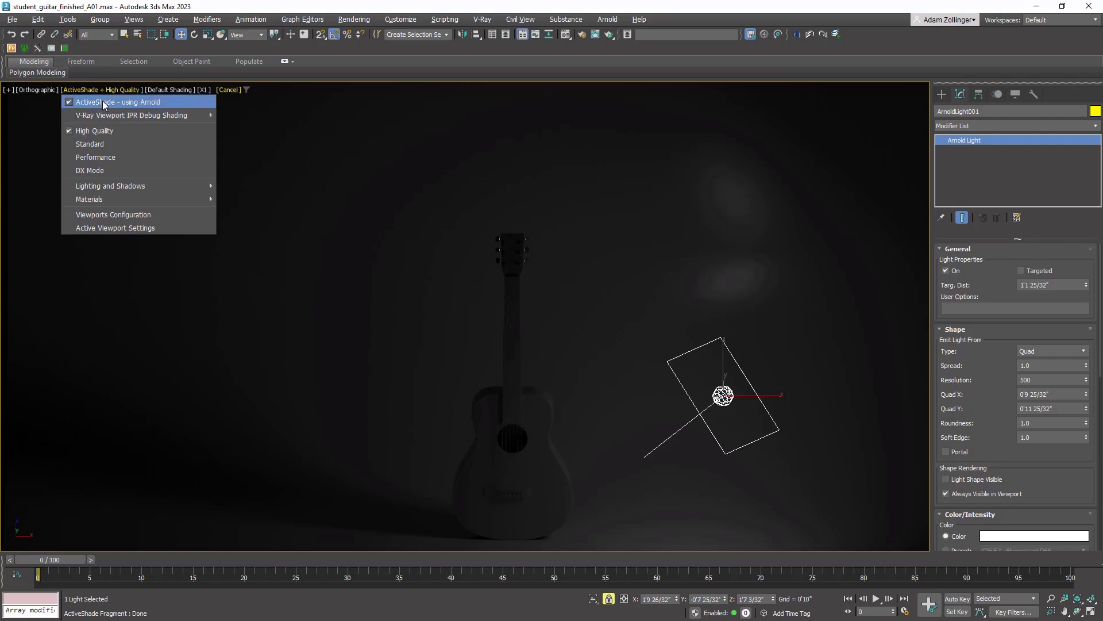
pyautogui.scroll(5, 581, 340)
pyautogui.scroll(-2, 581, 340)
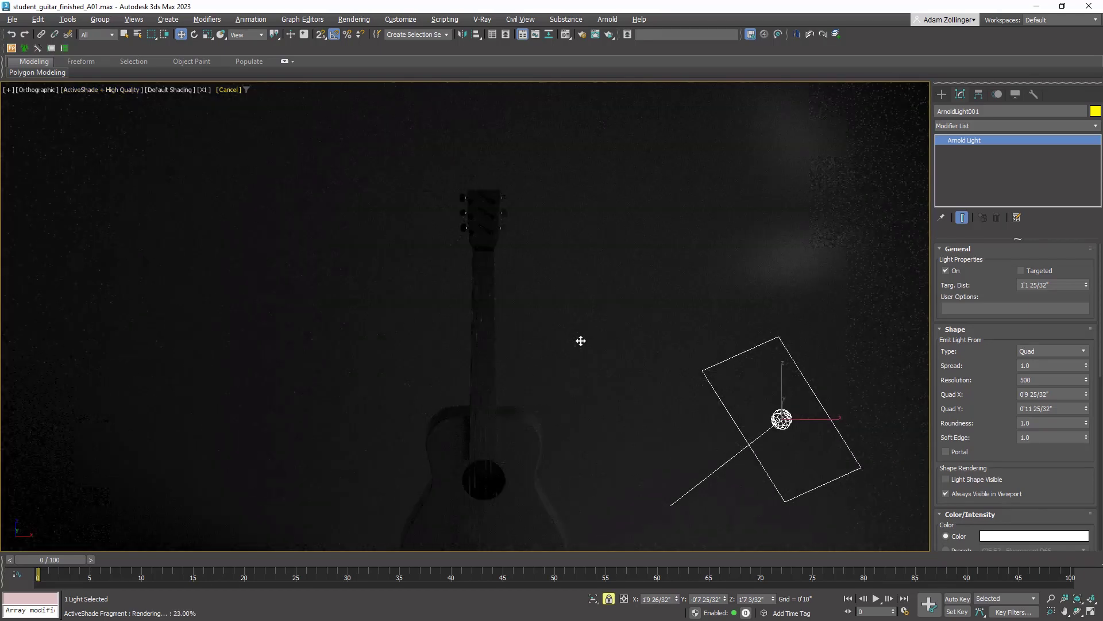
# - Set the quad light's roundness to 0
pyautogui.keyDown('alt'); pyautogui.moveTo(603, 382); pyautogui.dragTo(573, 394, button='middle'); pyautogui.keyUp('alt')
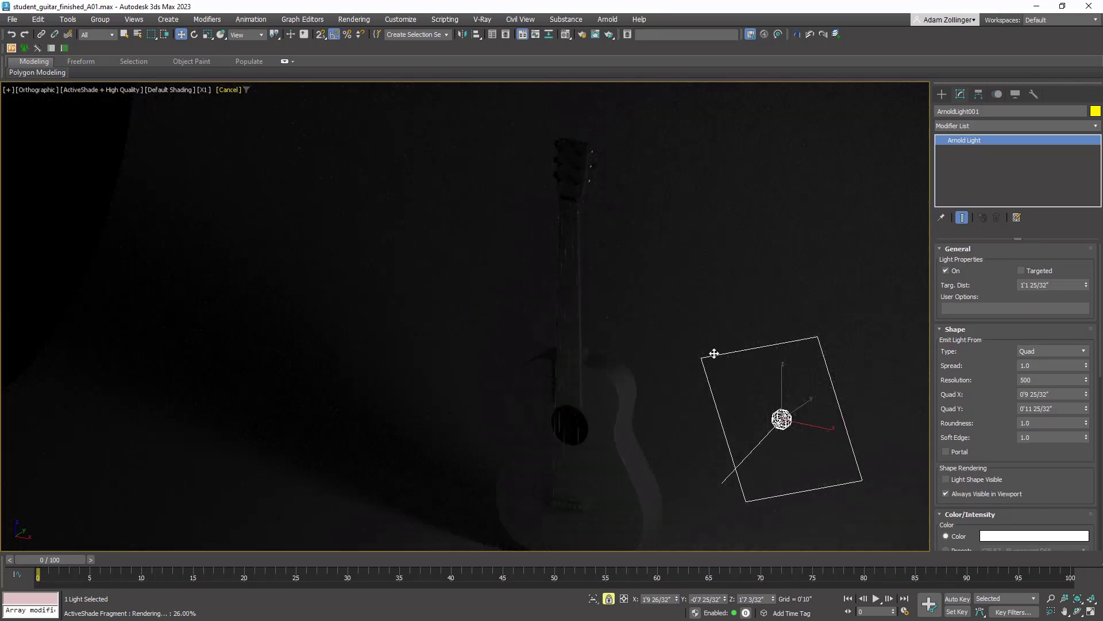
pyautogui.click(1048, 437)
pyautogui.click(1020, 424)
pyautogui.write('0')
pyautogui.press('Return')
# - Turn on Light Shape Visible for the quad light, check it in the preview, and turn it off again
pyautogui.click(946, 479)
pyautogui.keyDown('alt'); pyautogui.moveTo(898, 495); pyautogui.dragTo(810, 456, button='middle'); pyautogui.keyUp('alt')
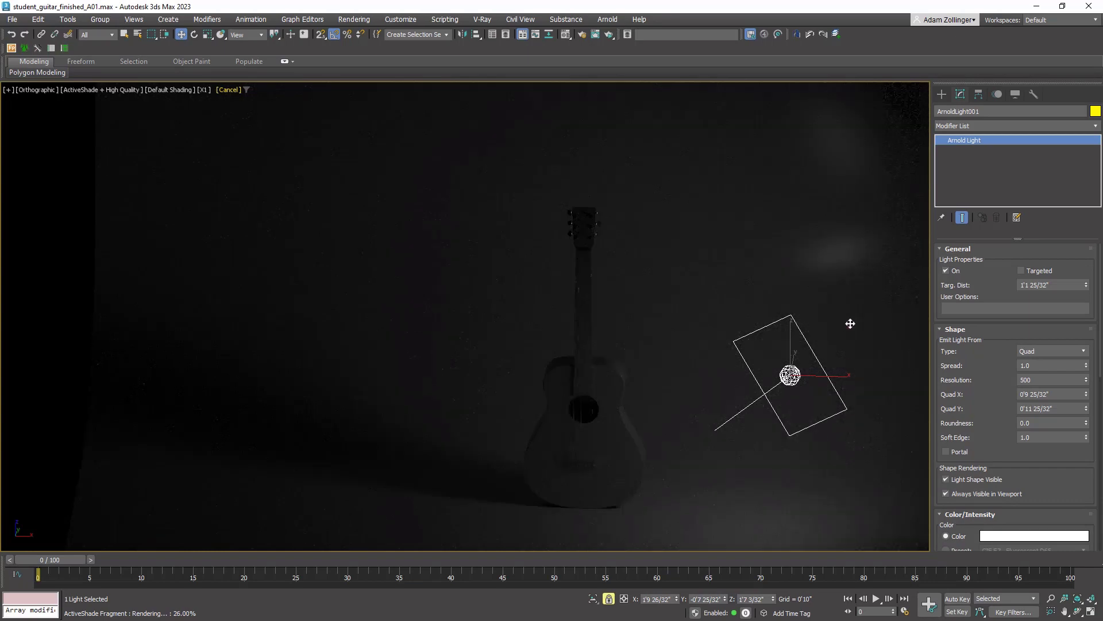
pyautogui.scroll(-3, 1002, 457)
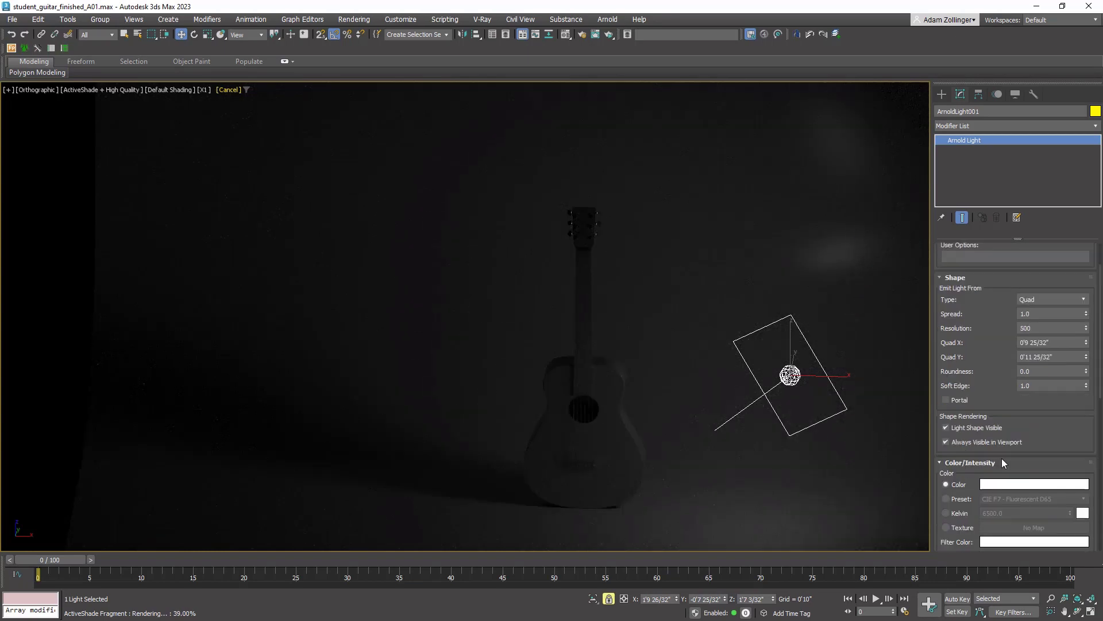
pyautogui.click(969, 428)
# - Switch the quad light's color to Kelvin and set the temperature to 3000
pyautogui.scroll(-5, 1003, 399)
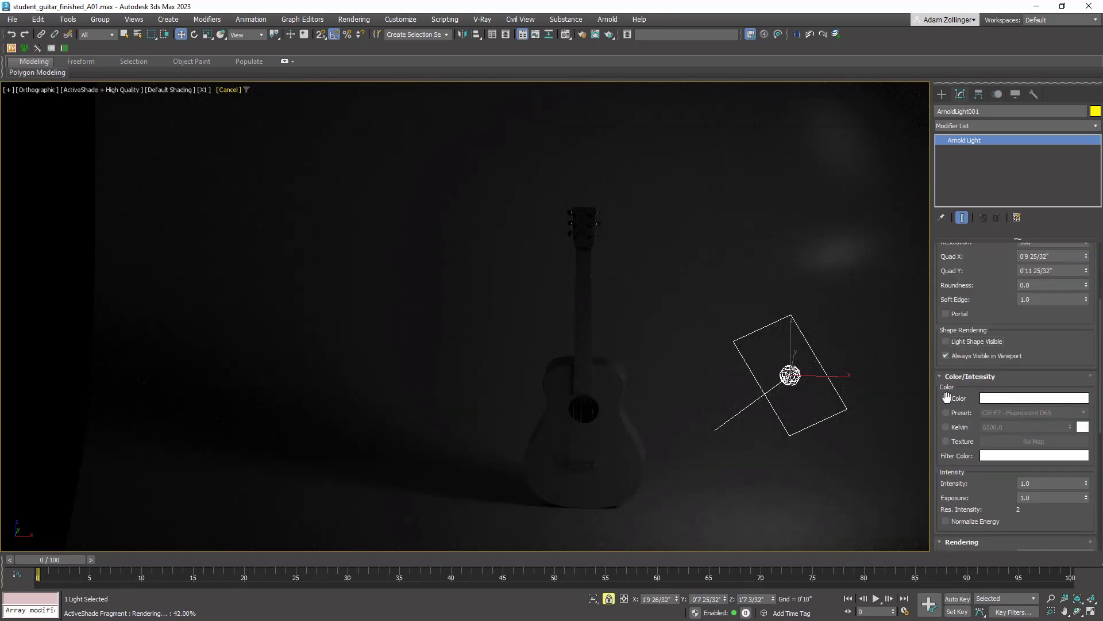
pyautogui.click(945, 427)
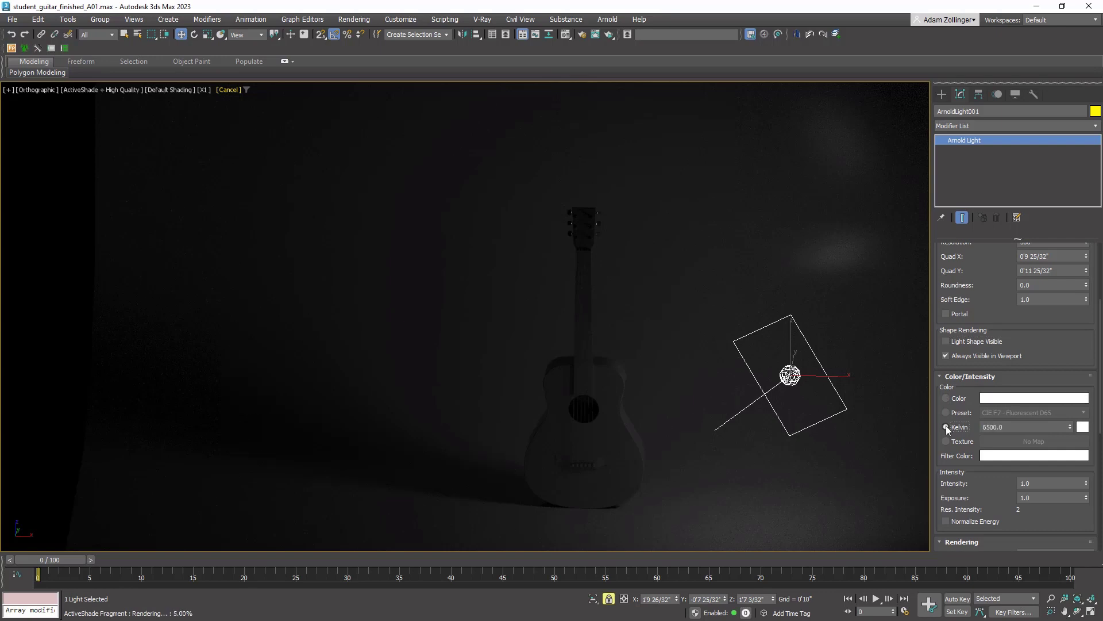
pyautogui.click(1039, 426)
pyautogui.write('3')
pyautogui.press('Return')
# - Set the quad light's intensity to 20
pyautogui.moveTo(1074, 313); pyautogui.dragTo(1073, 426)
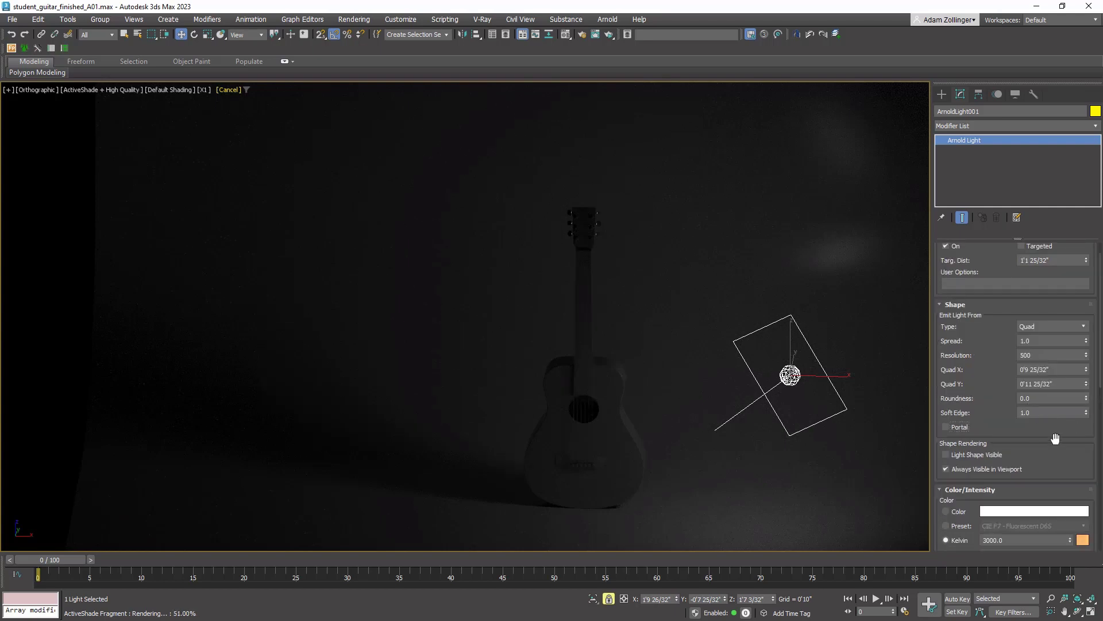
pyautogui.scroll(-5, 1049, 385)
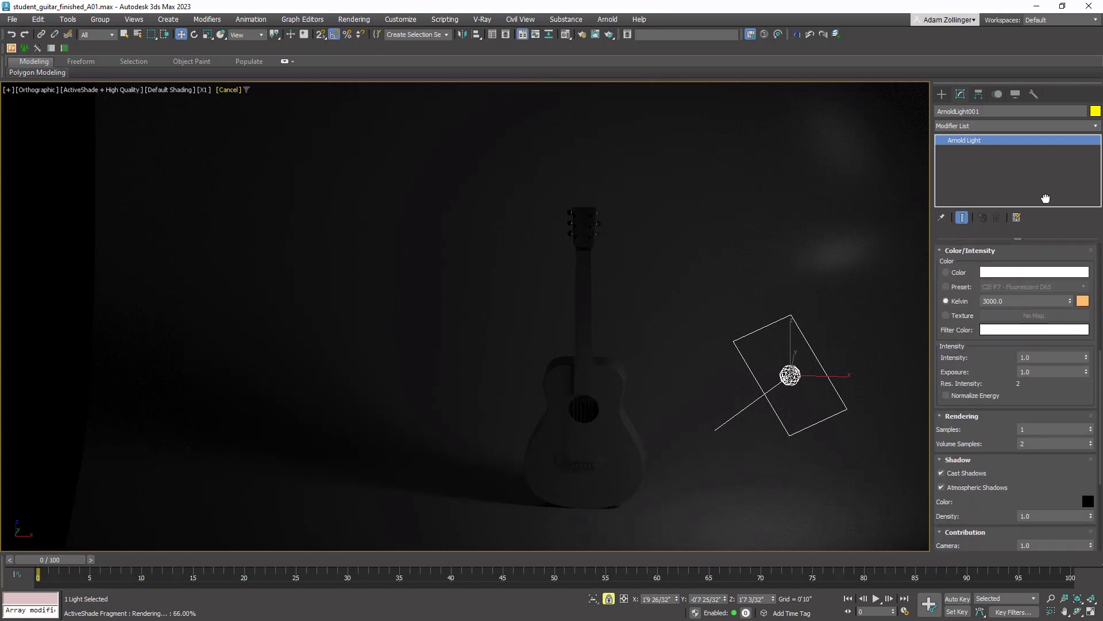
pyautogui.doubleClick(1018, 349)
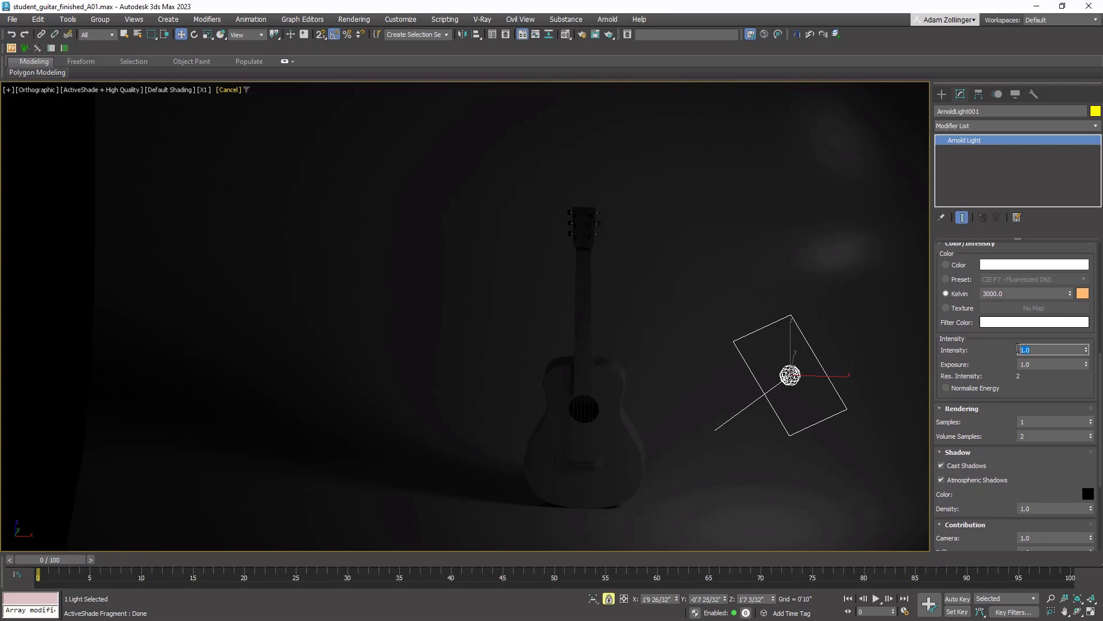
pyautogui.write('20')
pyautogui.press('Return')
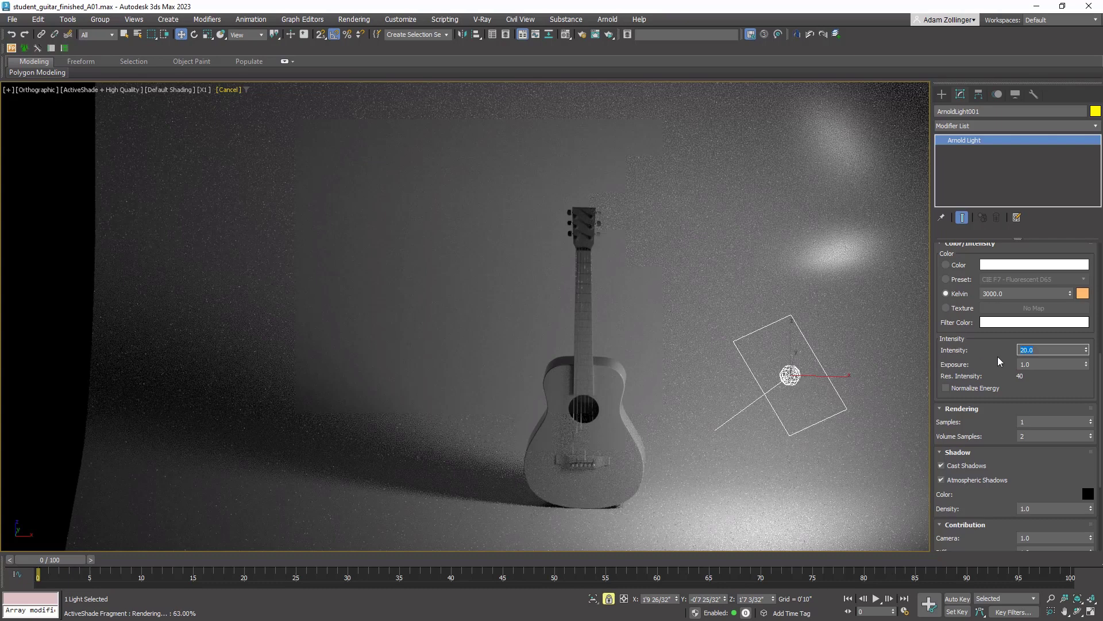
pyautogui.press('Return')
# - Set both Quad X and Quad Y of the light to 2'
pyautogui.scroll(5, 998, 345)
pyautogui.doubleClick(1041, 394)
pyautogui.moveTo(1005, 398); pyautogui.dragTo(986, 399)
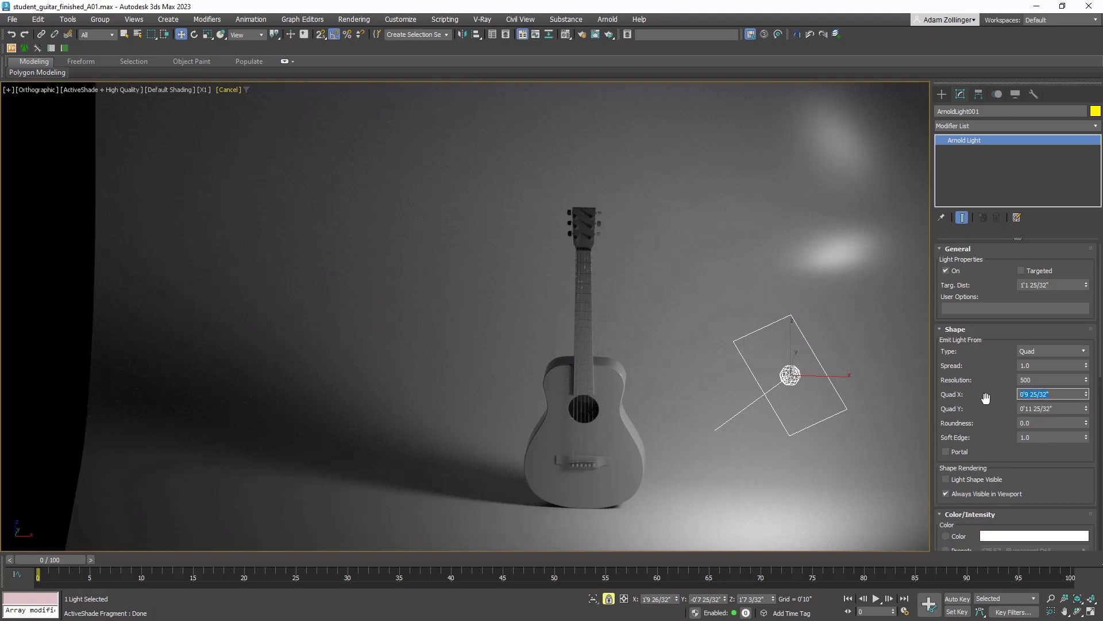
pyautogui.write("2'")
pyautogui.press('Tab')
pyautogui.write("2'")
pyautogui.press('Return')
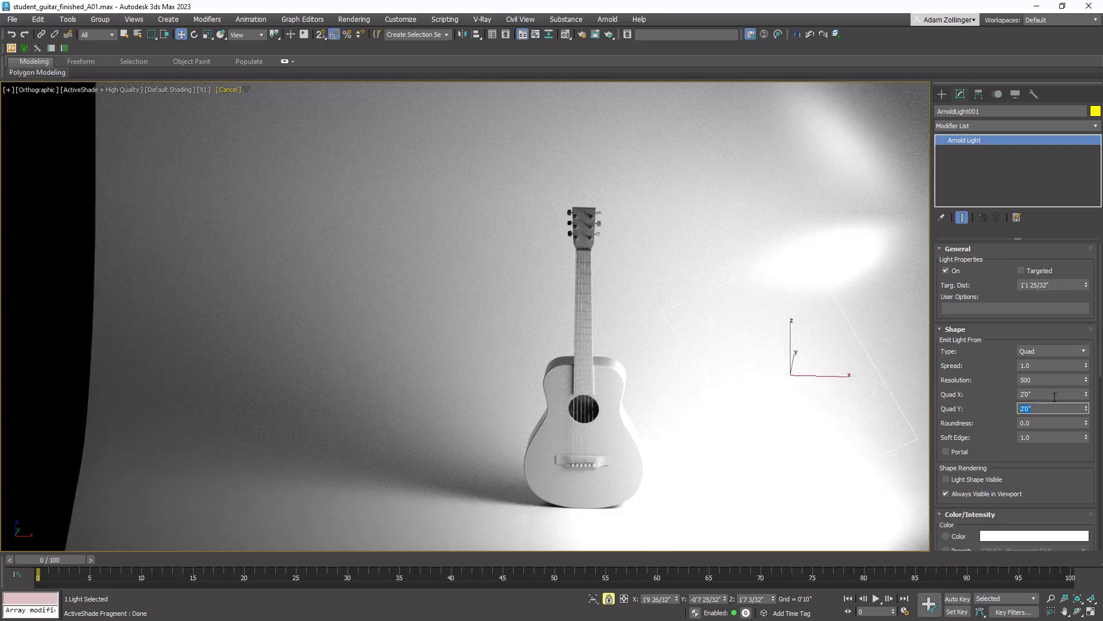
# - Try a spread of 0.0 on the quad light, and restore the spread to 1.0
pyautogui.doubleClick(1043, 365)
pyautogui.press('Return')
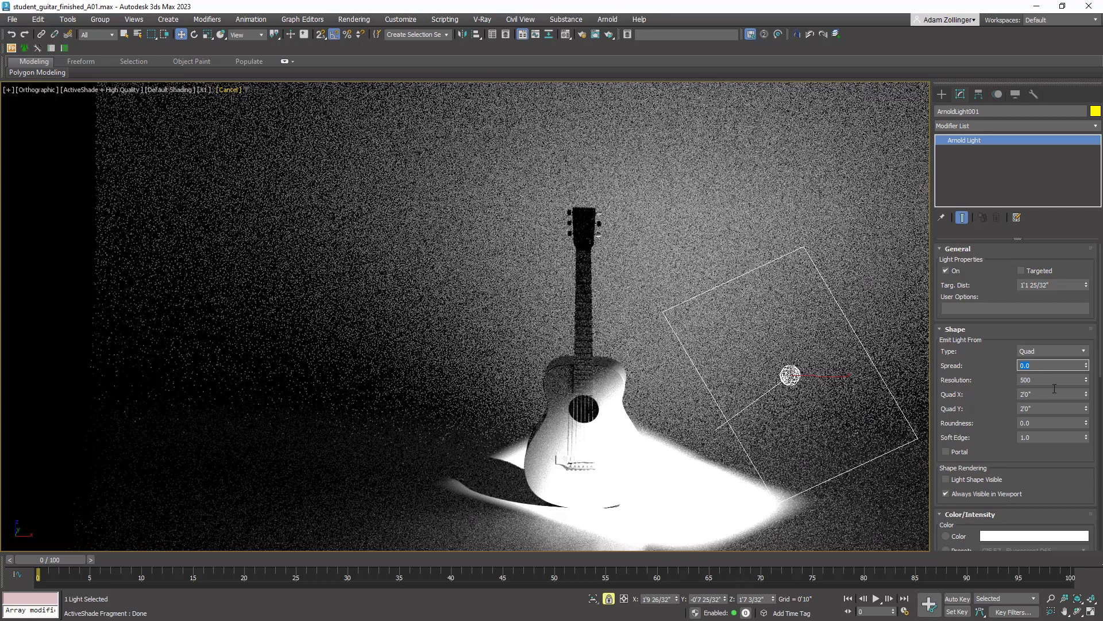
pyautogui.write('1')
pyautogui.press('Return')
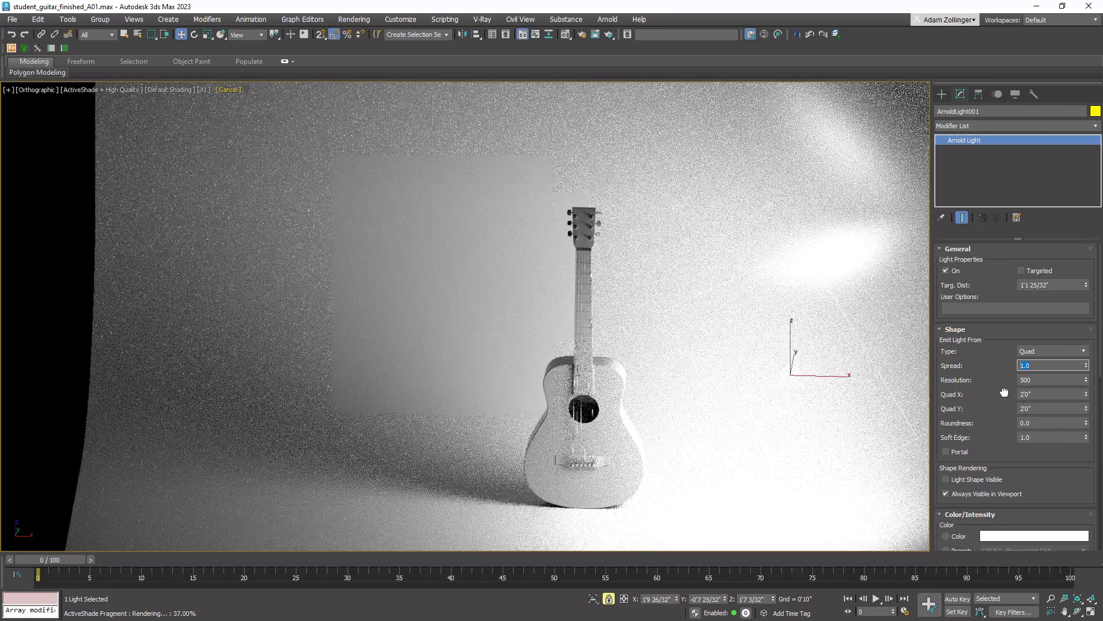
# - Review the quad light's color, rendering, shadow and contribution settings
pyautogui.moveTo(1004, 393); pyautogui.dragTo(1003, 275)
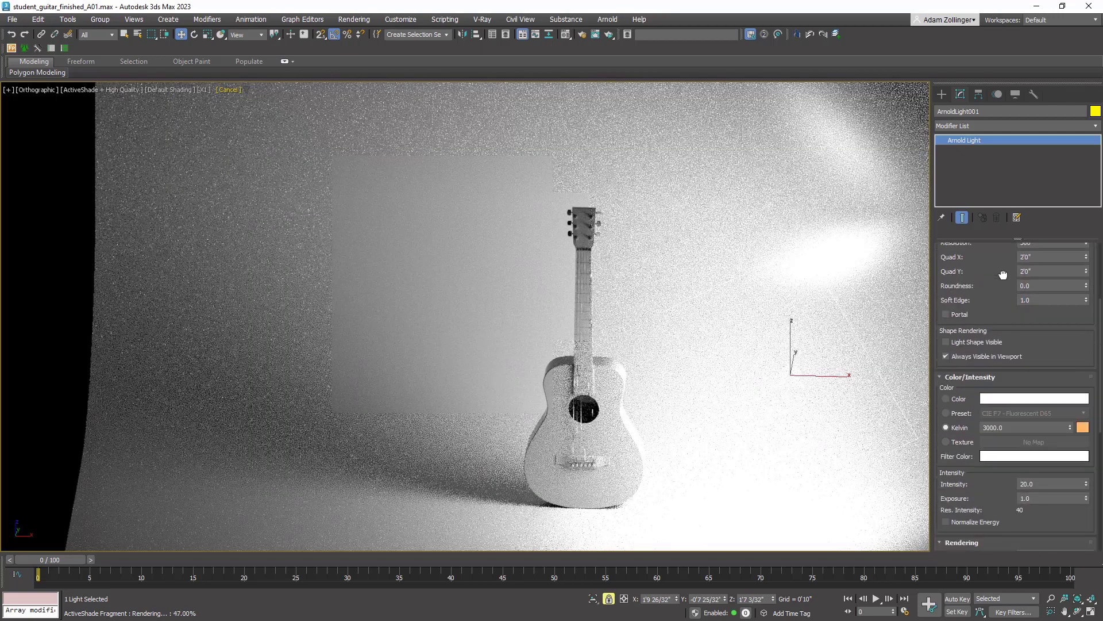
pyautogui.moveTo(998, 490); pyautogui.dragTo(1015, 229)
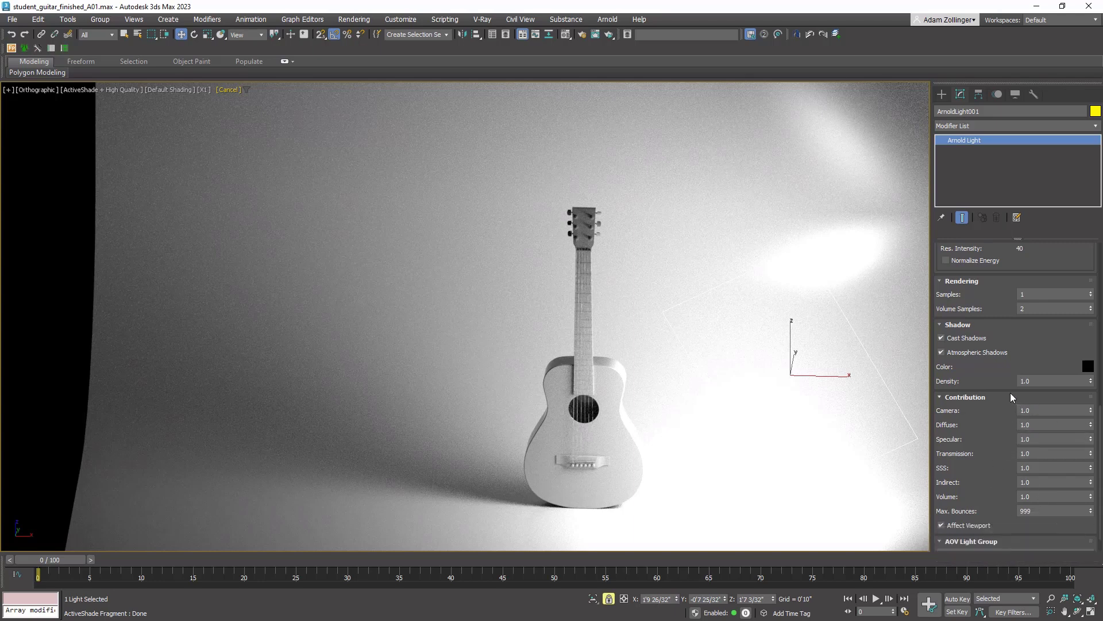
pyautogui.scroll(3, 1000, 370)
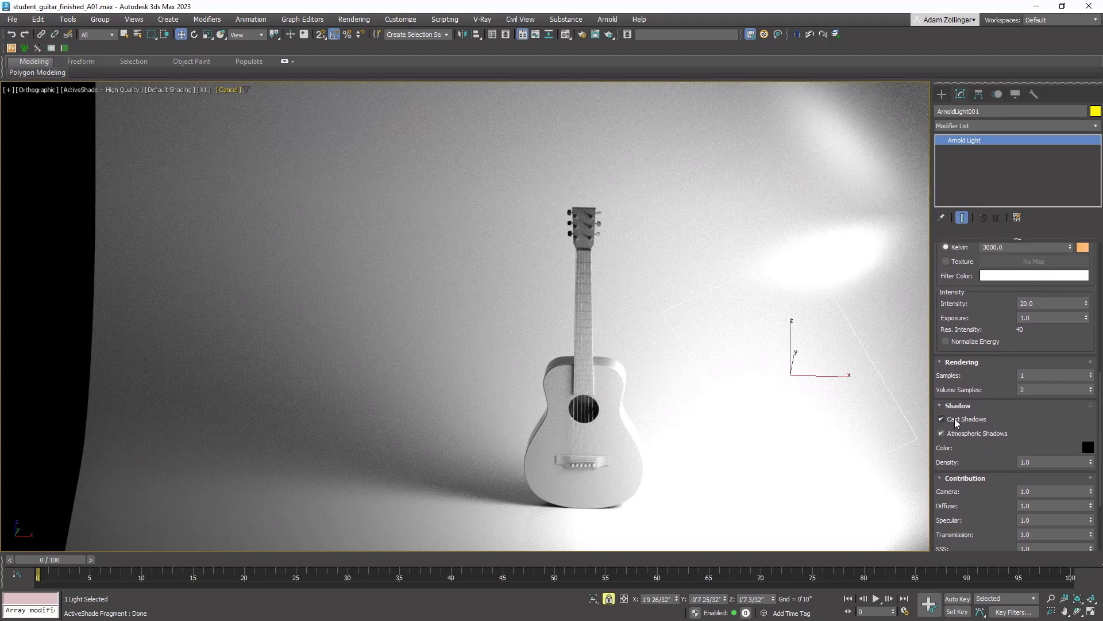
pyautogui.click(991, 432)
pyautogui.click(1012, 431)
pyautogui.moveTo(1033, 416); pyautogui.dragTo(1031, 470)
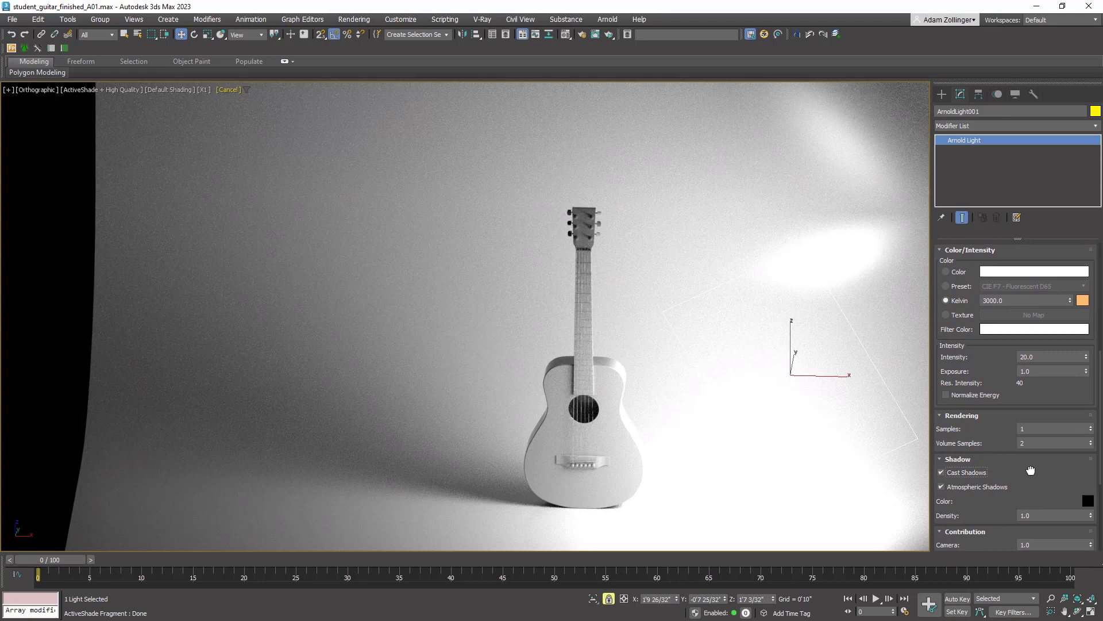
pyautogui.moveTo(1034, 403); pyautogui.dragTo(1022, 544)
pyautogui.moveTo(1062, 378); pyautogui.dragTo(1056, 495)
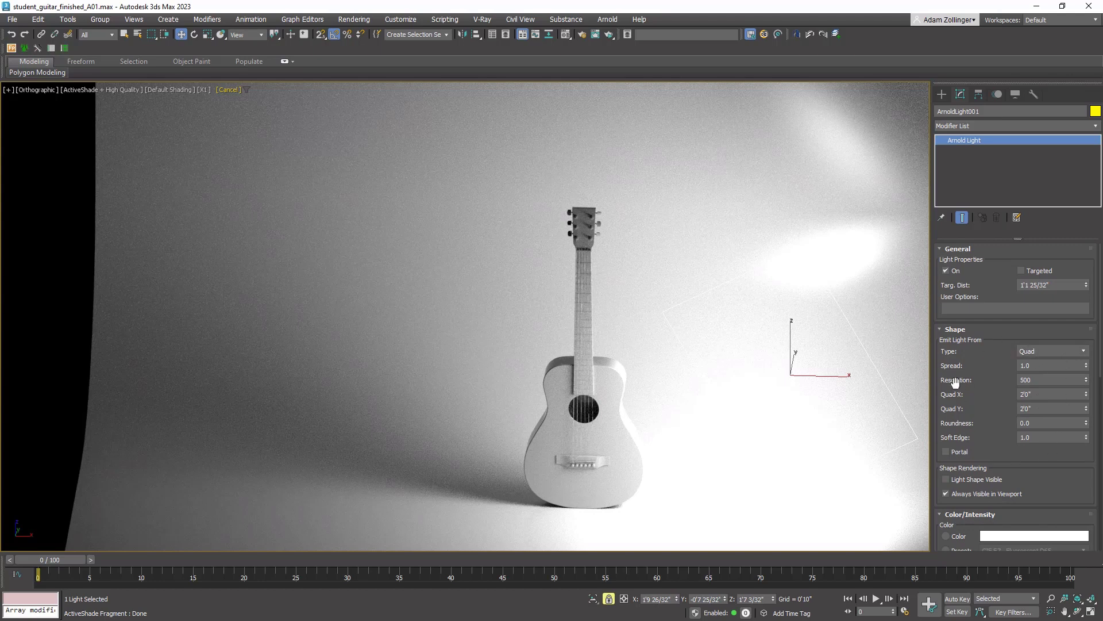
# - Change the light's shape type to Disk and try different radii, ending with a radius of 0'6"
pyautogui.click(1075, 351)
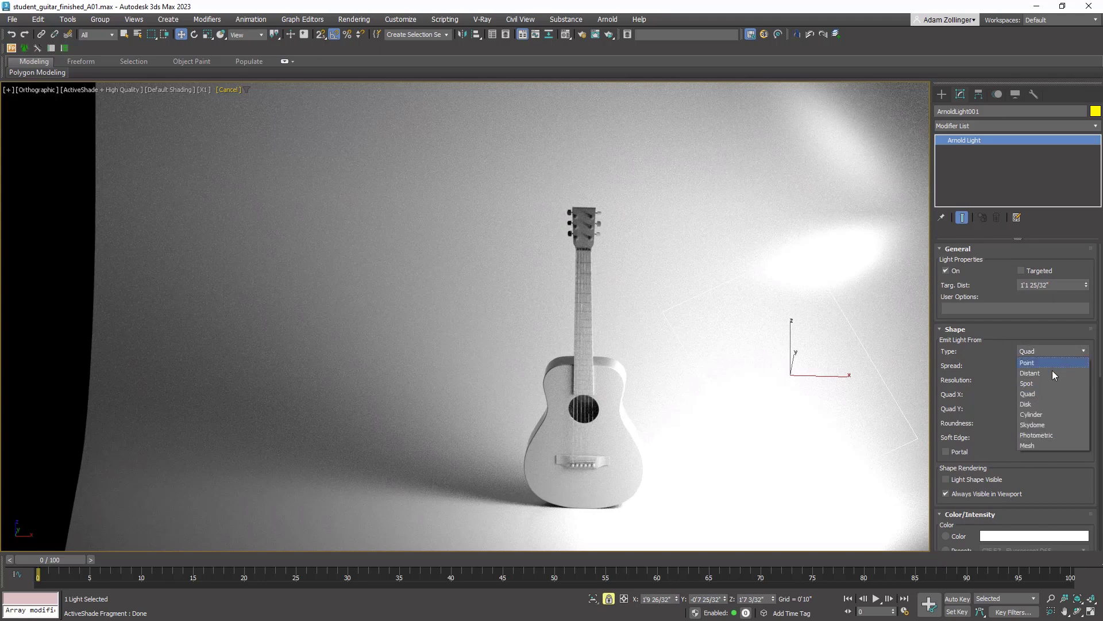
pyautogui.click(1036, 404)
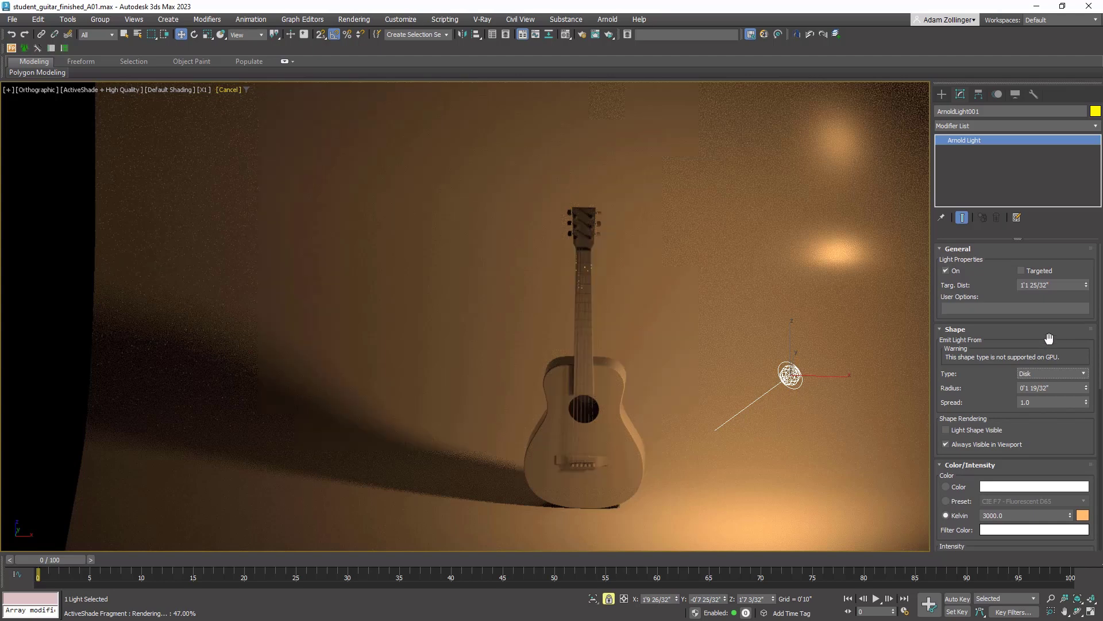
pyautogui.moveTo(1082, 389); pyautogui.dragTo(992, 393)
pyautogui.write('3')
pyautogui.press('Return')
pyautogui.write('1')
pyautogui.press('Return')
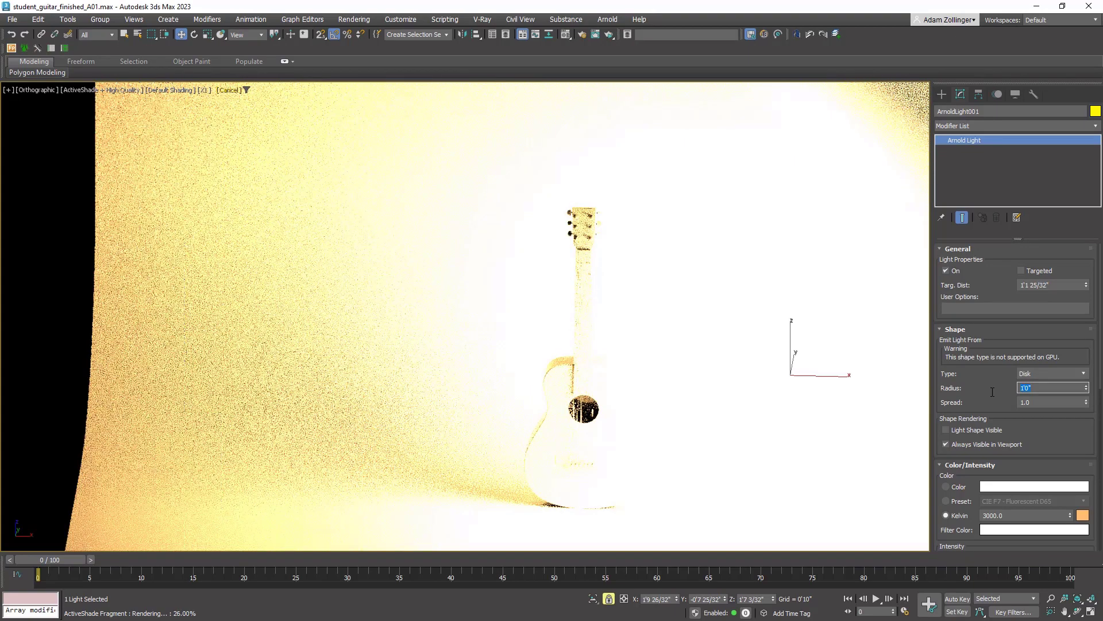
pyautogui.write('6')
pyautogui.press('Return')
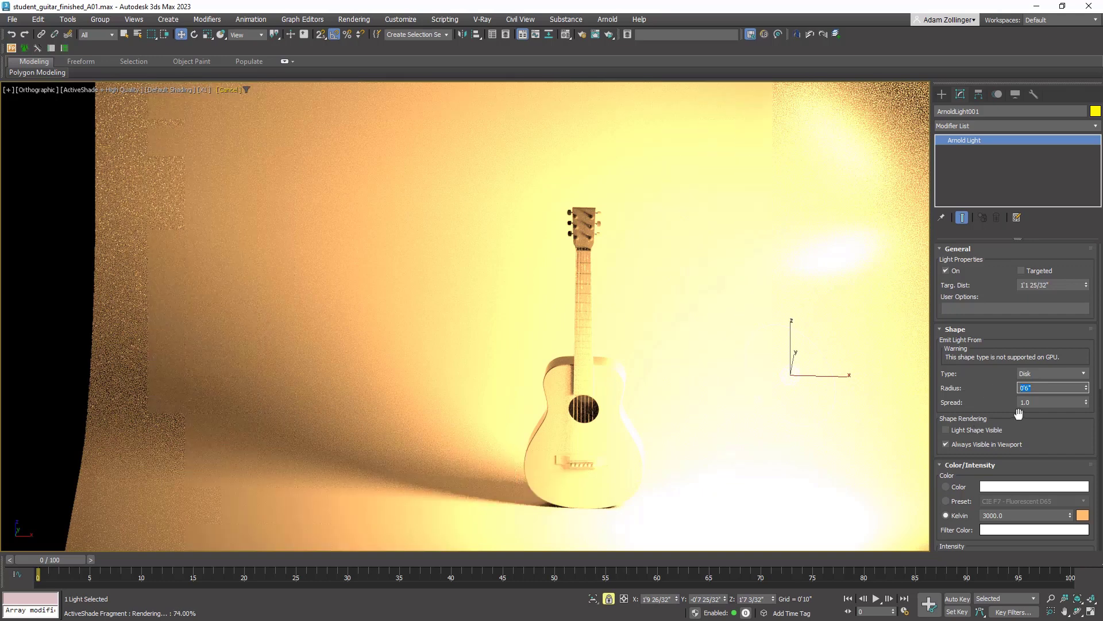
# - Set the disk light's exposure to 1.0 and its intensity to 20
pyautogui.moveTo(1019, 413)
pyautogui.mouseDown()
pyautogui.moveTo(1028, 367)
pyautogui.moveTo(1022, 399)
pyautogui.mouseUp()
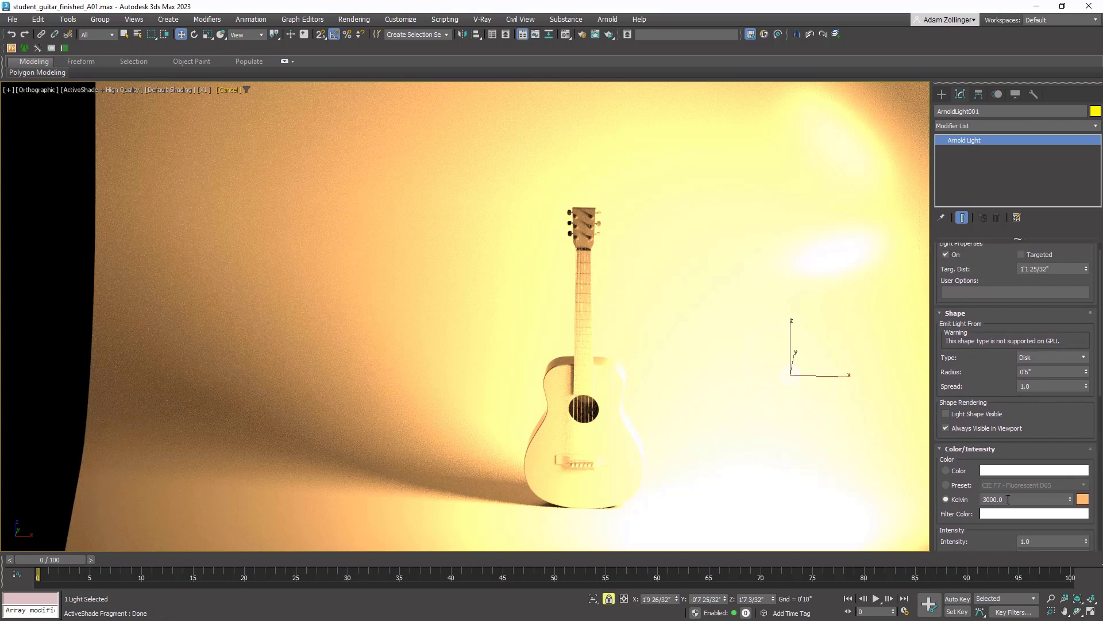
pyautogui.click(1042, 372)
pyautogui.scroll(-3, 1052, 431)
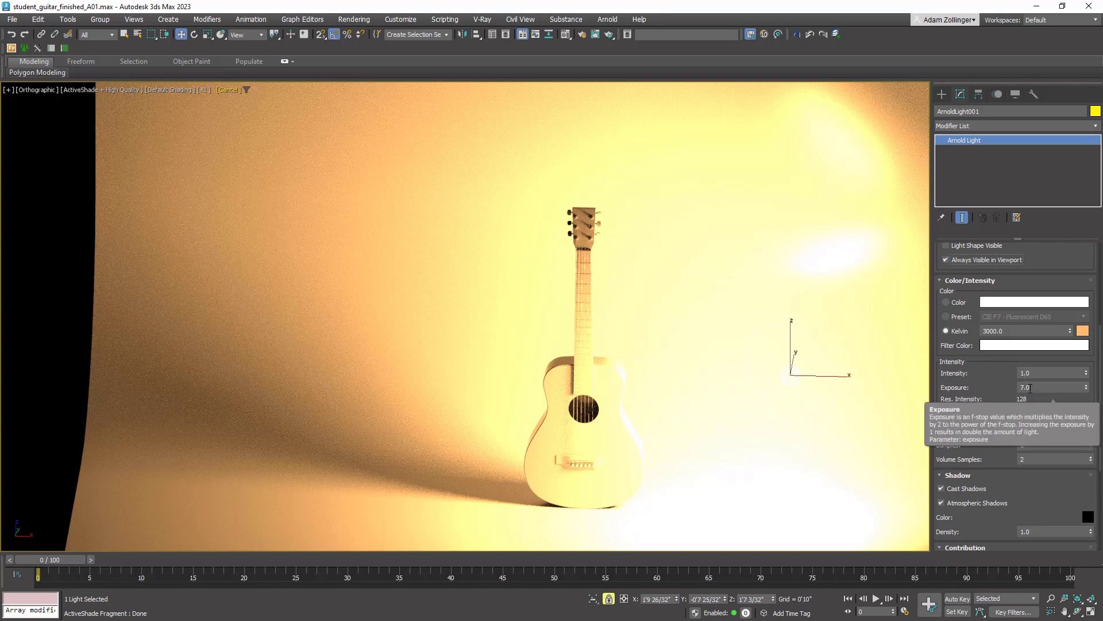
pyautogui.click(1023, 387)
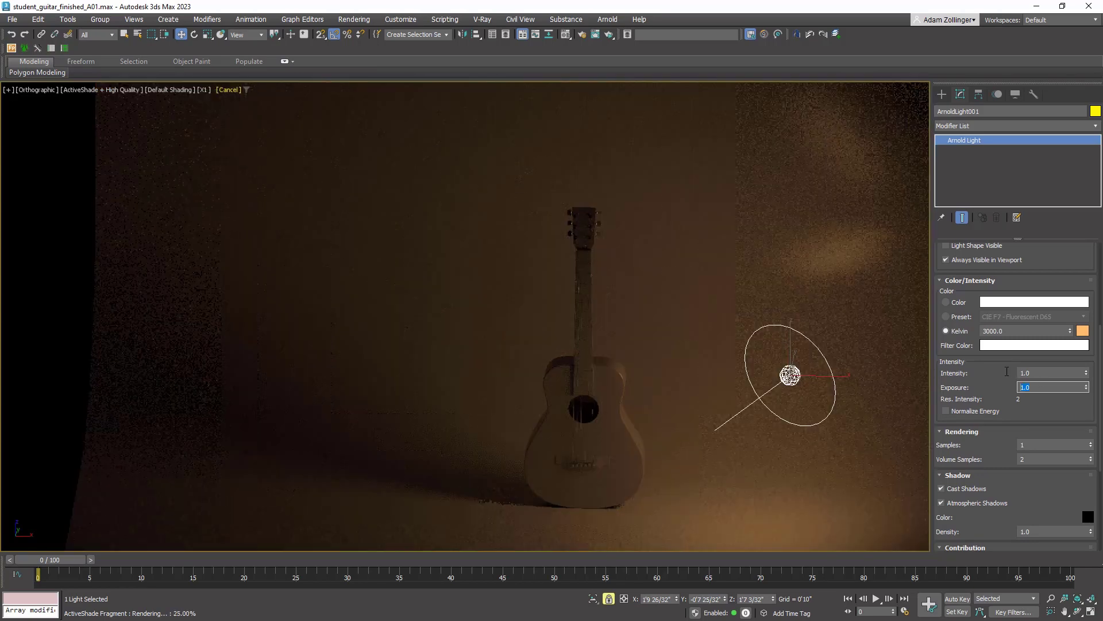
pyautogui.click(1007, 371)
pyautogui.write('20')
pyautogui.press('Return')
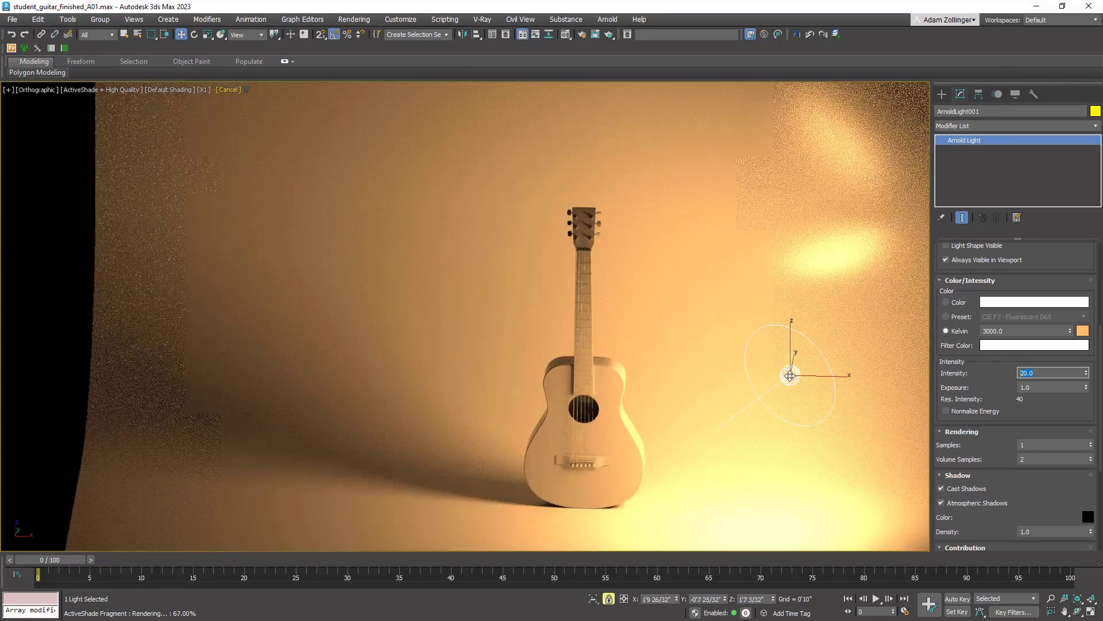
# - Clone the disk light to the opposite side of the guitar and rotate the clone to aim back at the guitar
pyautogui.moveTo(790, 376)
pyautogui.keyDown('shift'); pyautogui.mouseDown()
pyautogui.moveTo(689, 389)
pyautogui.moveTo(221, 396)
pyautogui.mouseUp(); pyautogui.keyUp('shift')
pyautogui.click(552, 365)
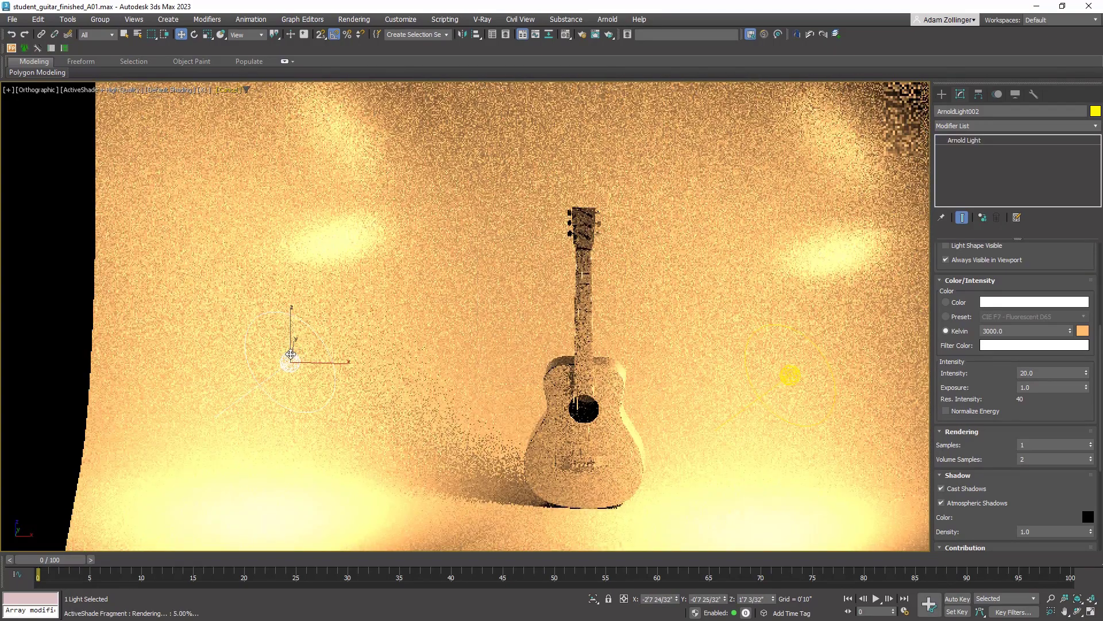
pyautogui.press('e')
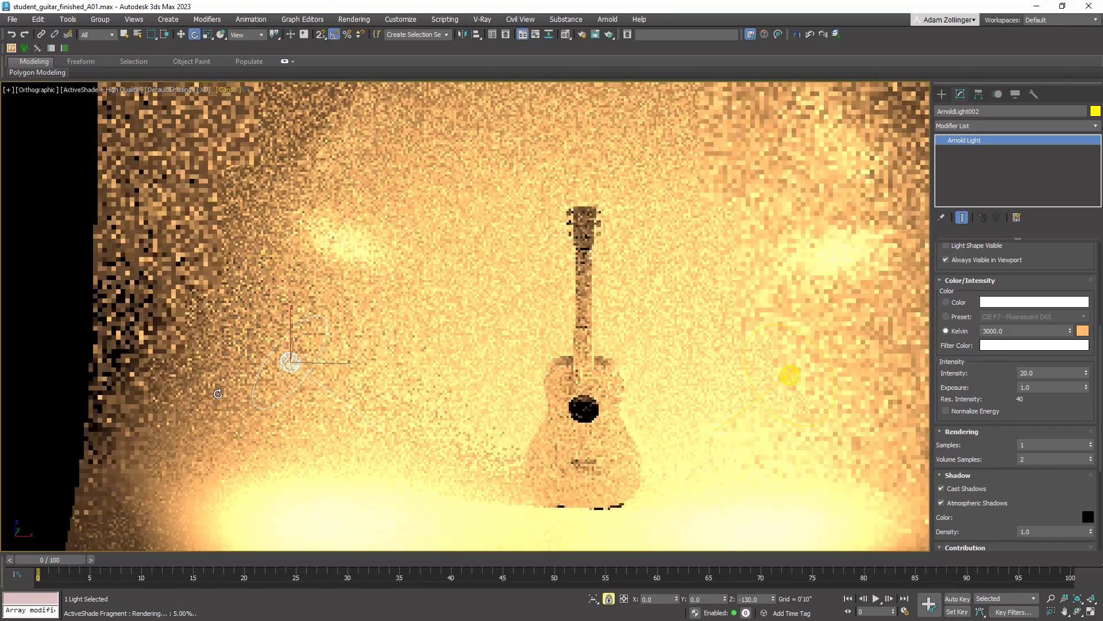
pyautogui.moveTo(213, 390); pyautogui.dragTo(783, 350)
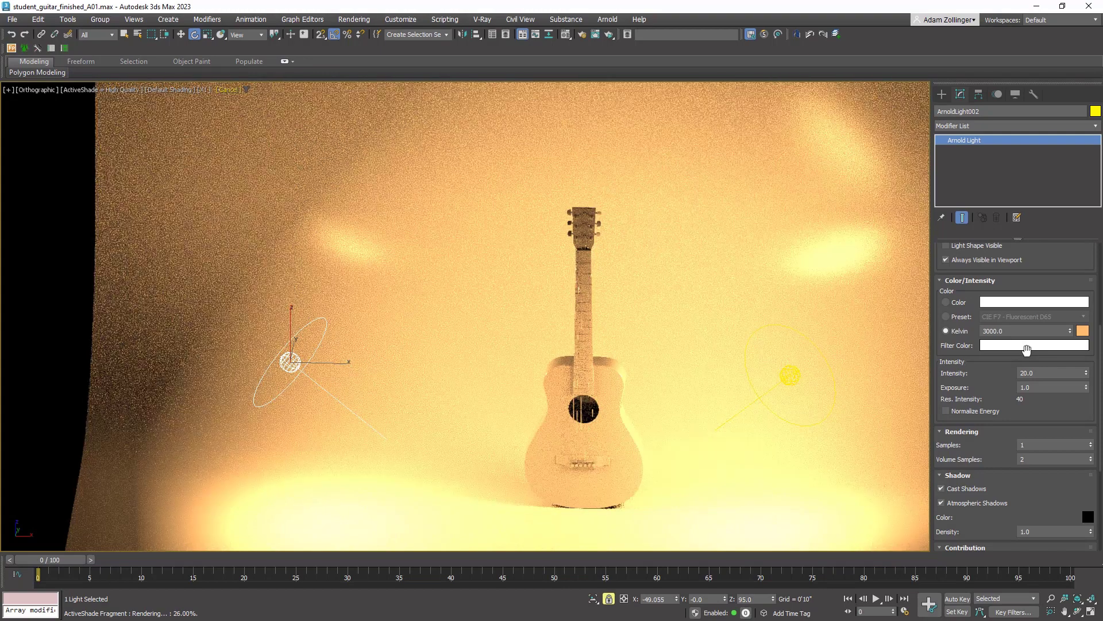
# - Set the cloned light's Kelvin temperature to 6500
pyautogui.click(979, 330)
pyautogui.write('5500')
pyautogui.press('Return')
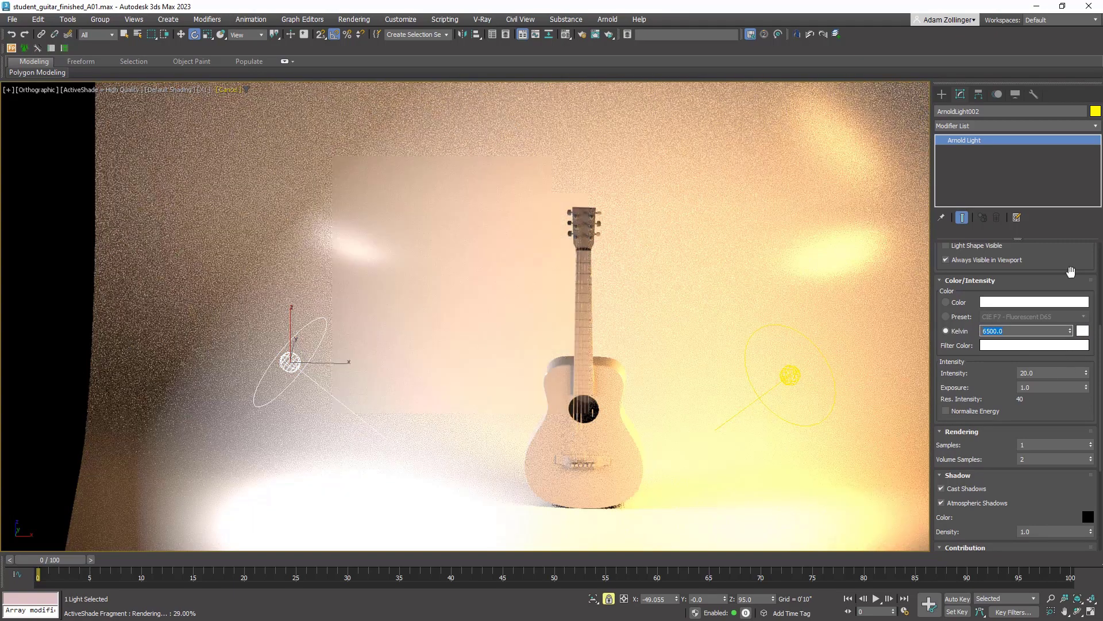
# - Change the cloned light's shape type to Quad and set both Quad X and Quad Y to 4'
pyautogui.moveTo(1072, 355); pyautogui.dragTo(1072, 540)
pyautogui.click(1062, 374)
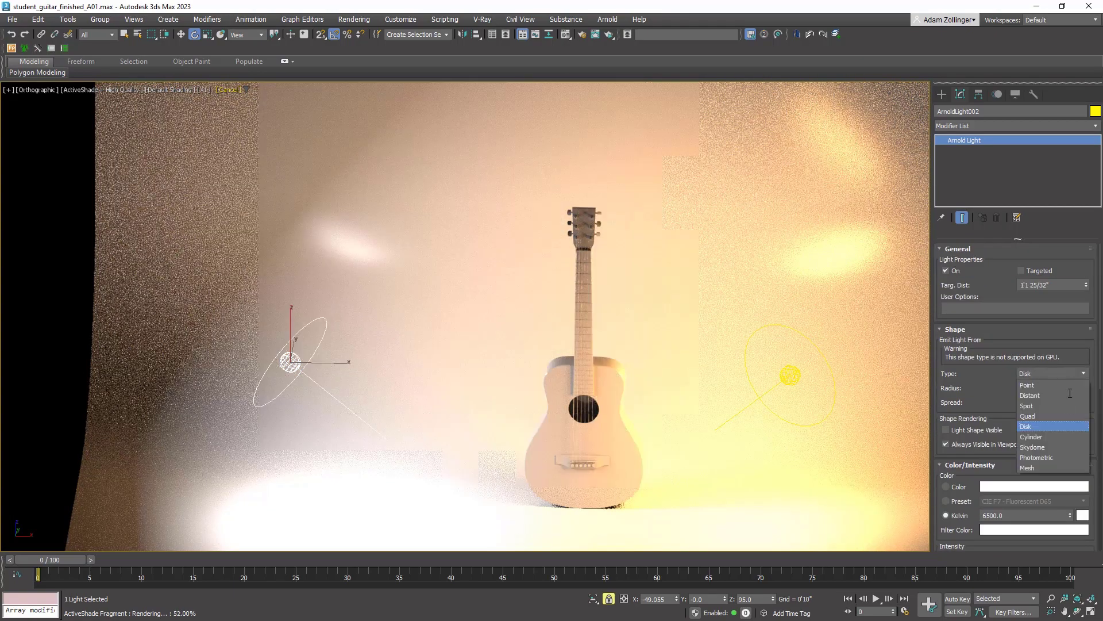
pyautogui.click(1043, 416)
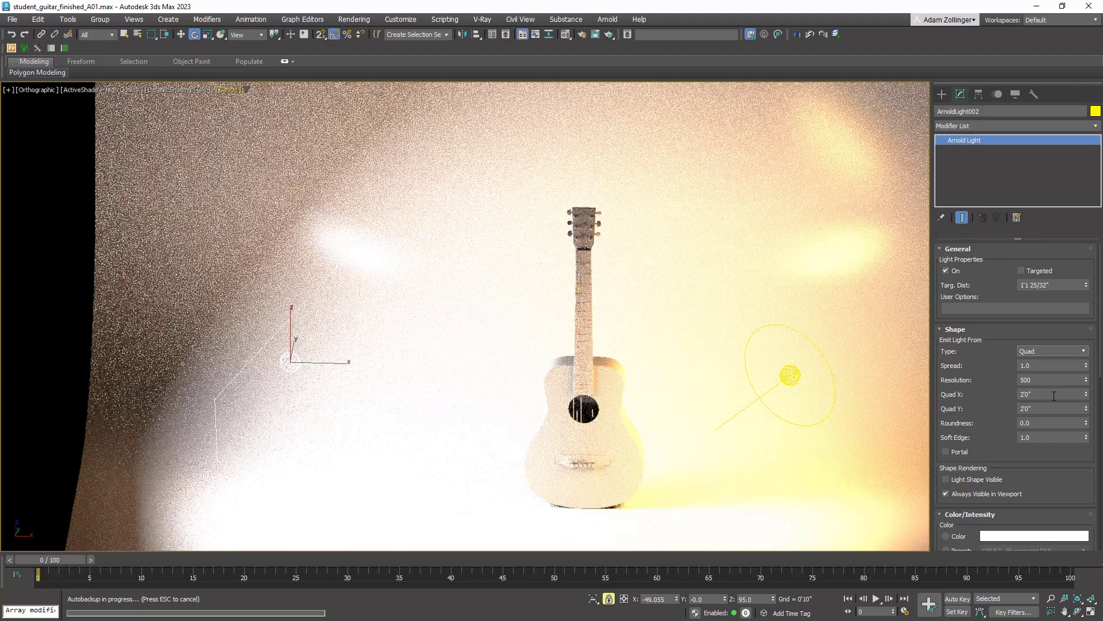
pyautogui.doubleClick(1042, 395)
pyautogui.write("4'")
pyautogui.press('Tab')
pyautogui.write("4'")
pyautogui.press('Return')
pyautogui.scroll(-3, 1059, 270)
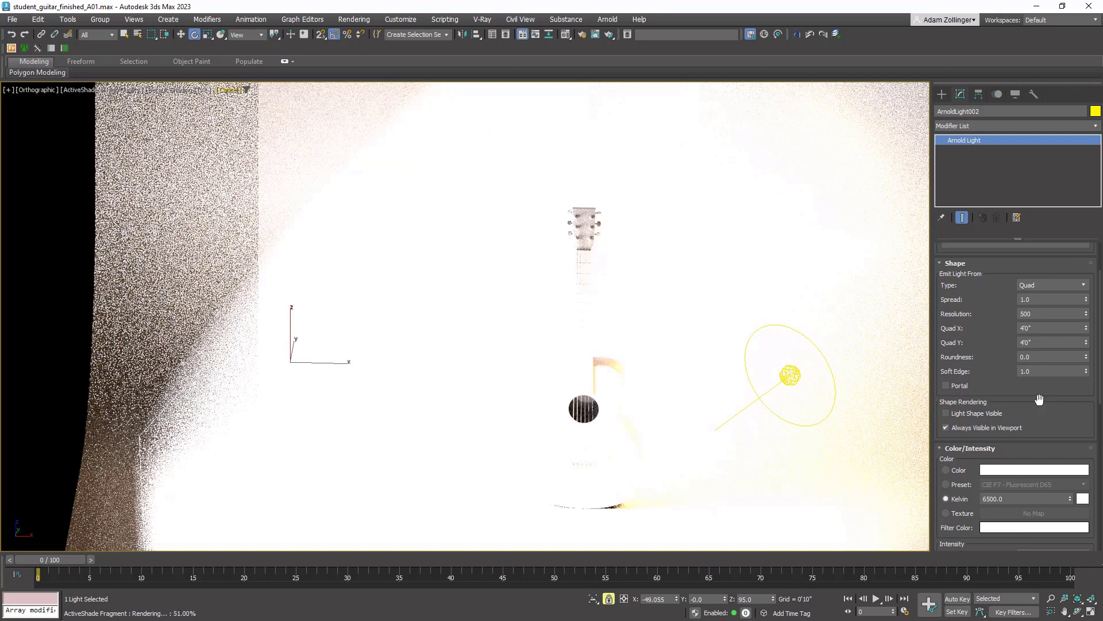
# - Set the cloned quad light's exposure to 1.0 and its intensity to 2.0
pyautogui.moveTo(1055, 395); pyautogui.dragTo(1055, 313)
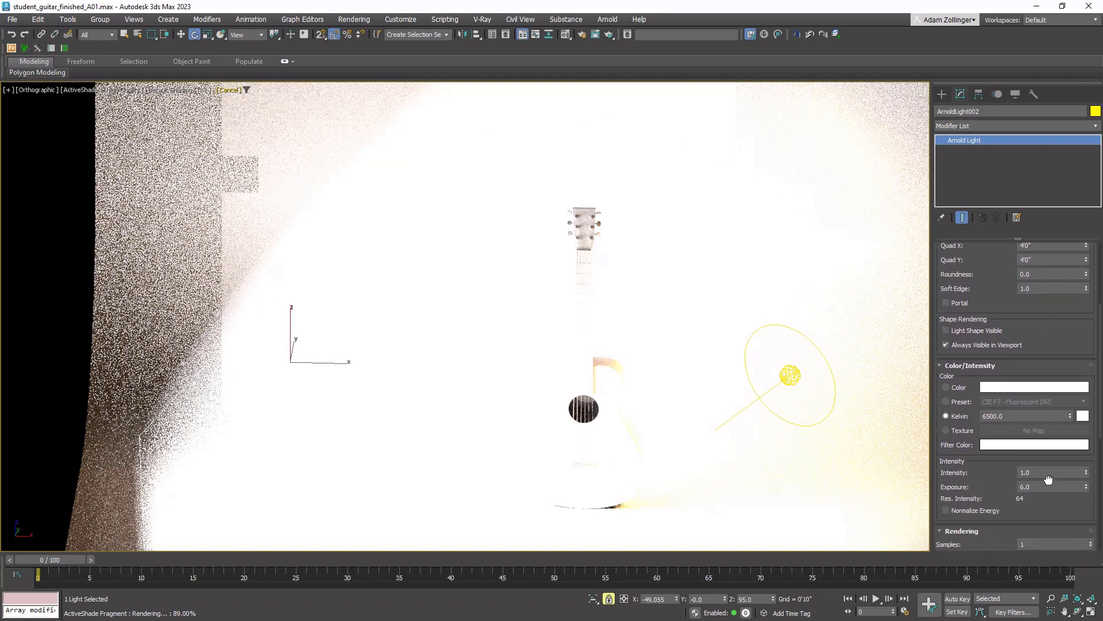
pyautogui.moveTo(1045, 486); pyautogui.dragTo(999, 489)
pyautogui.write('5')
pyautogui.press('Return')
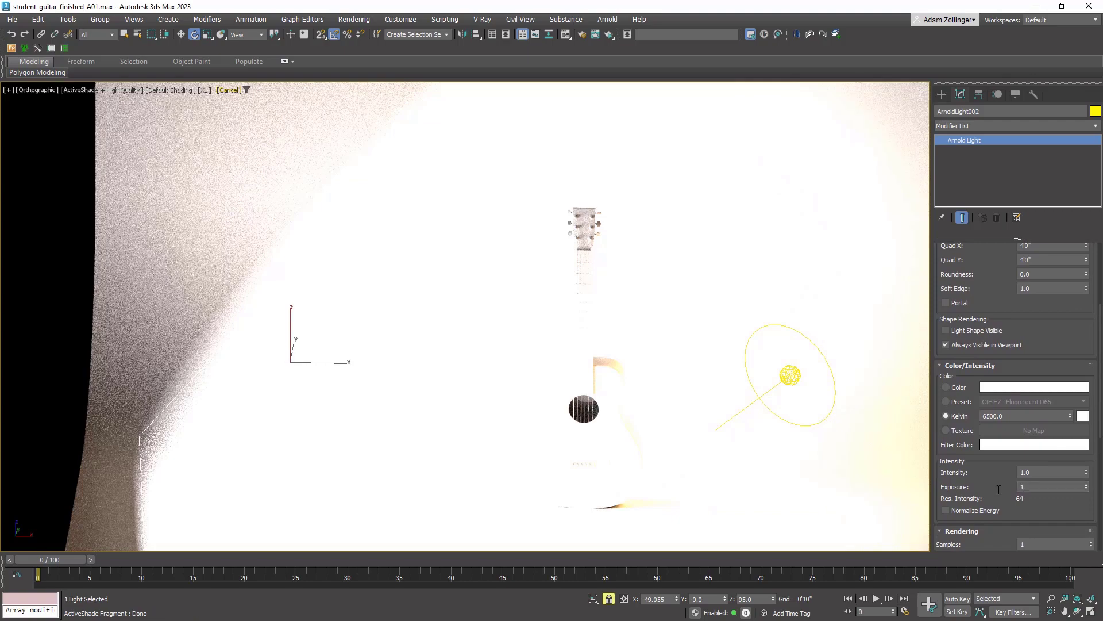
pyautogui.write('1')
pyautogui.press('Return')
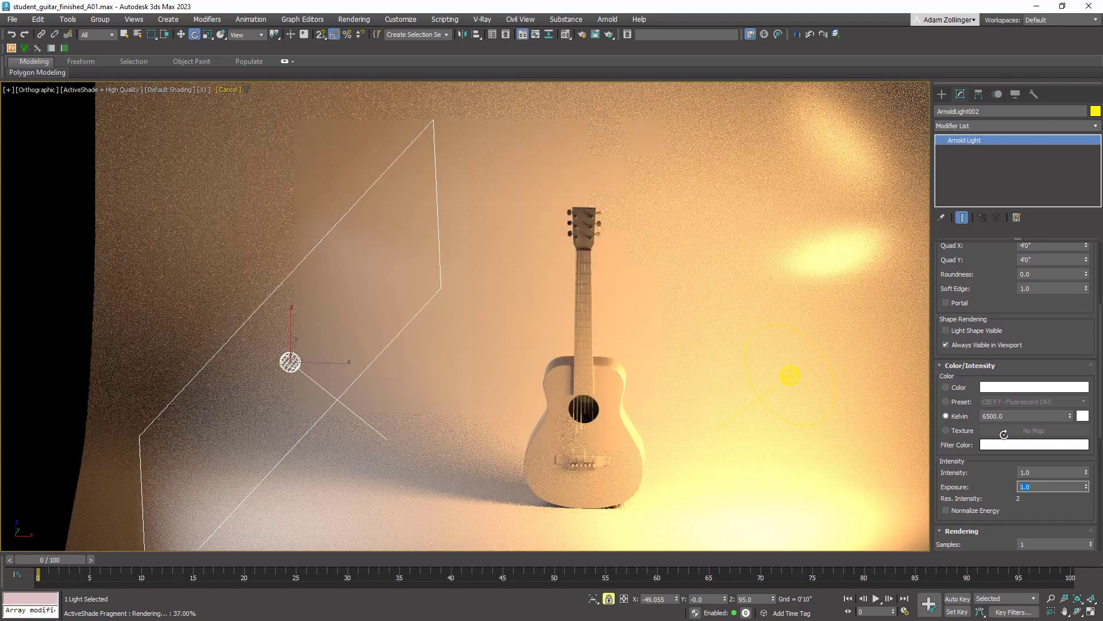
pyautogui.moveTo(1040, 475); pyautogui.dragTo(1012, 474)
pyautogui.write('2')
pyautogui.press('Return')
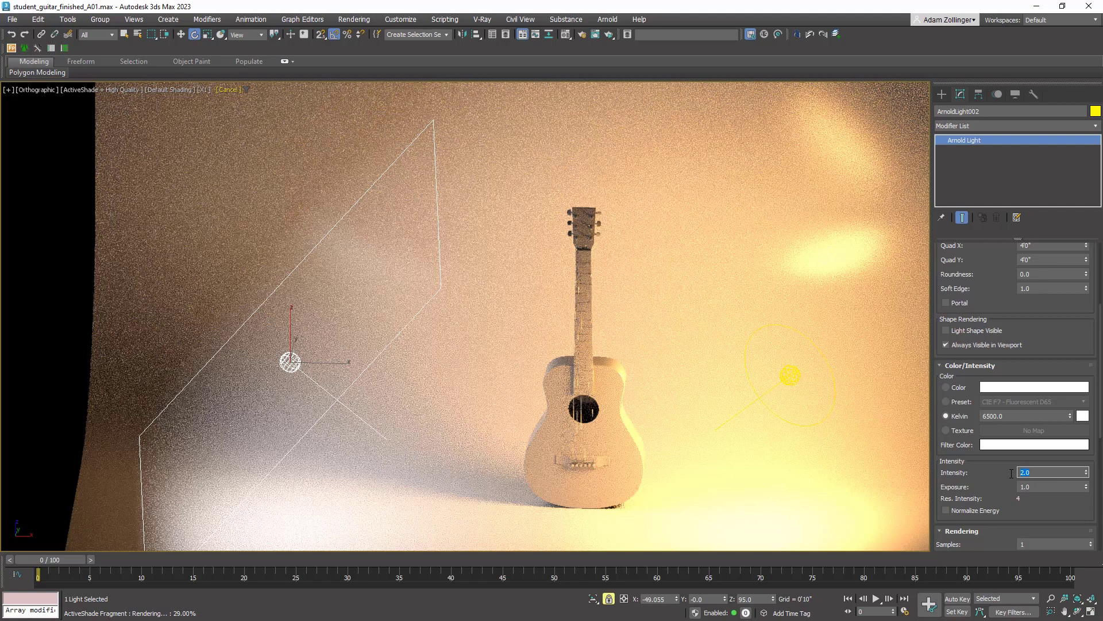
# - Raise the quad light straight up to a height of about 2'5"
pyautogui.scroll(2, 744, 375)
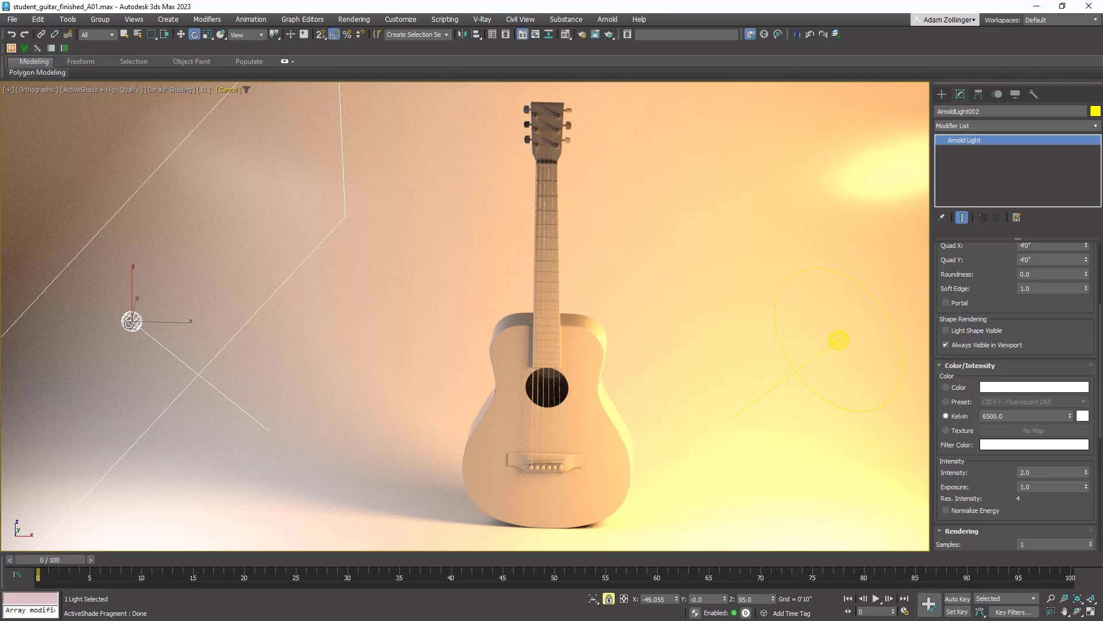
pyautogui.press('w')
pyautogui.press('space')
pyautogui.moveTo(133, 321); pyautogui.dragTo(133, 195)
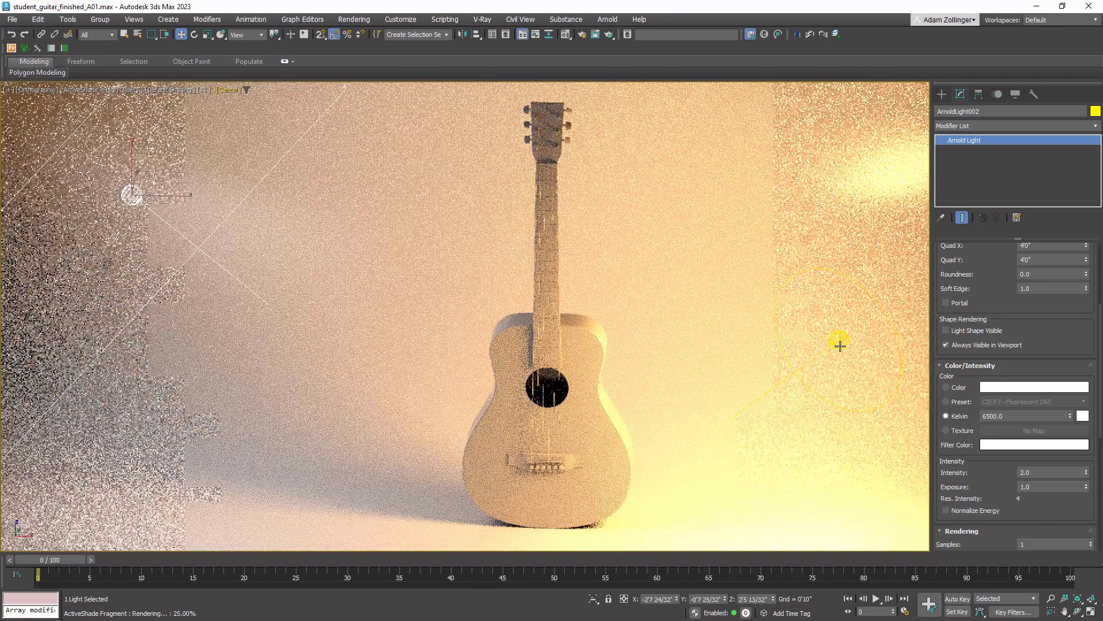
# - Move the disk light upward and outward from the guitar, to about X 2'2" and Z 2'2"
pyautogui.click(840, 346)
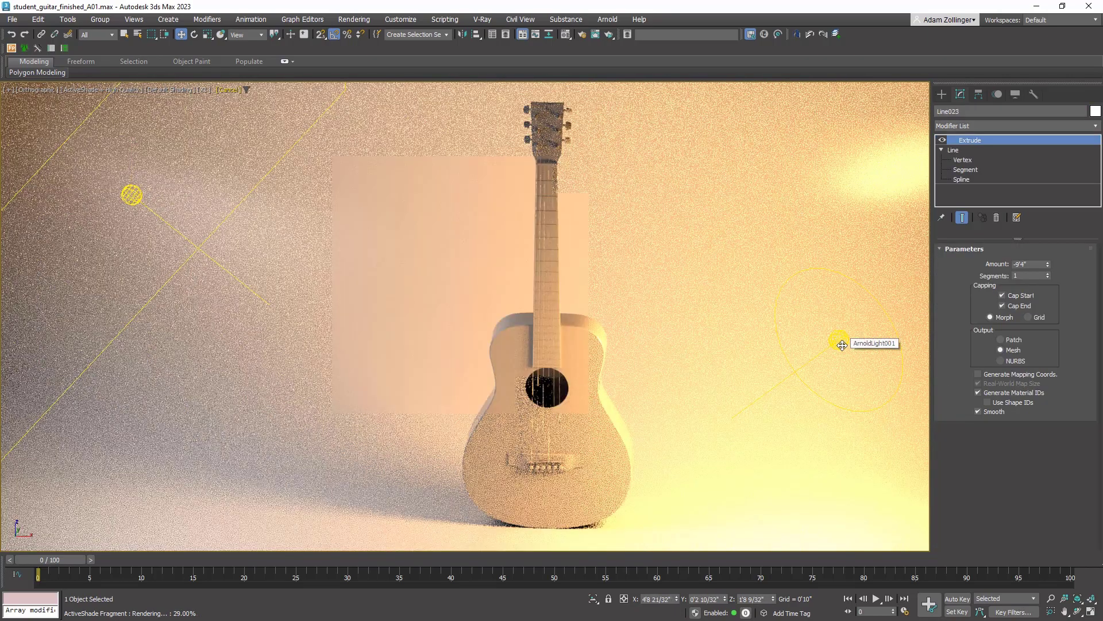
pyautogui.click(841, 342)
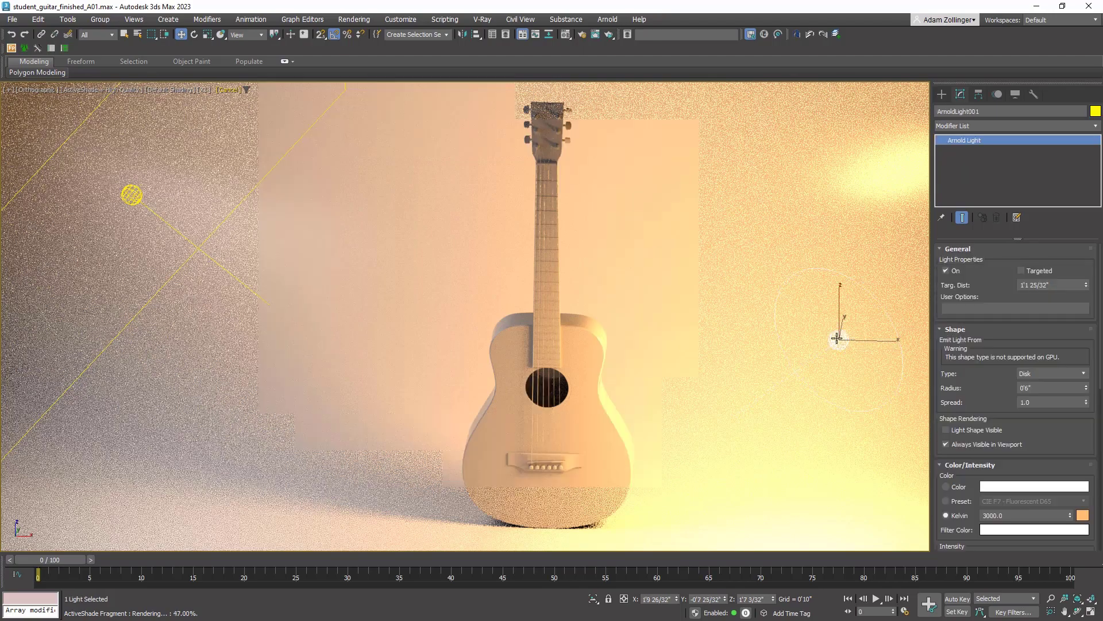
pyautogui.moveTo(844, 301); pyautogui.dragTo(847, 257)
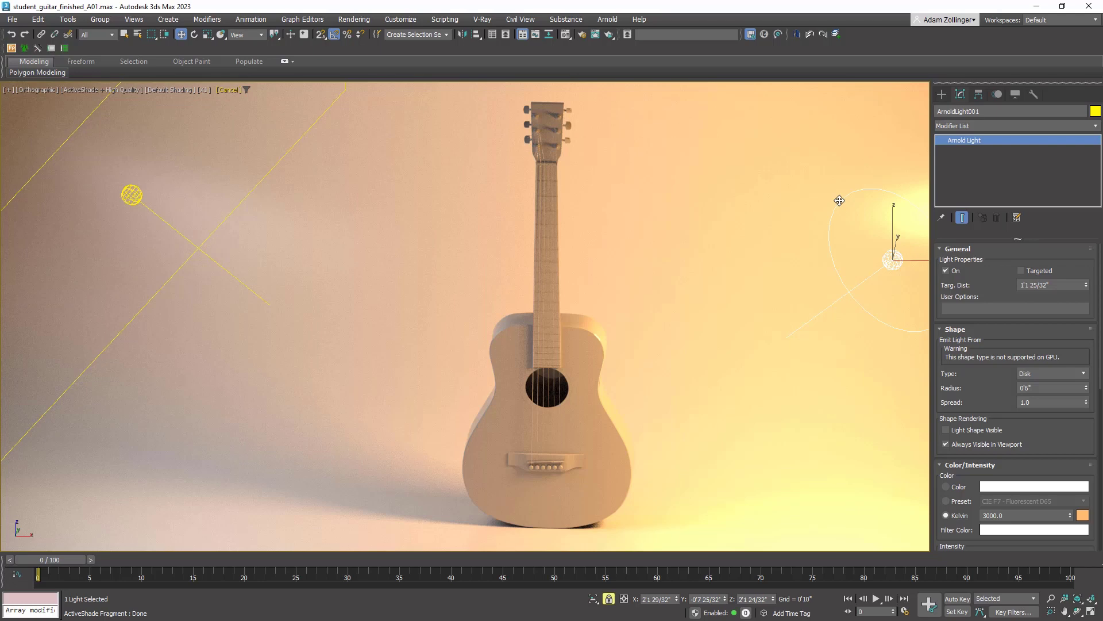
# - Assign the 21 - Default Physical Material to both the backdrop and the guitar
pyautogui.click(536, 185)
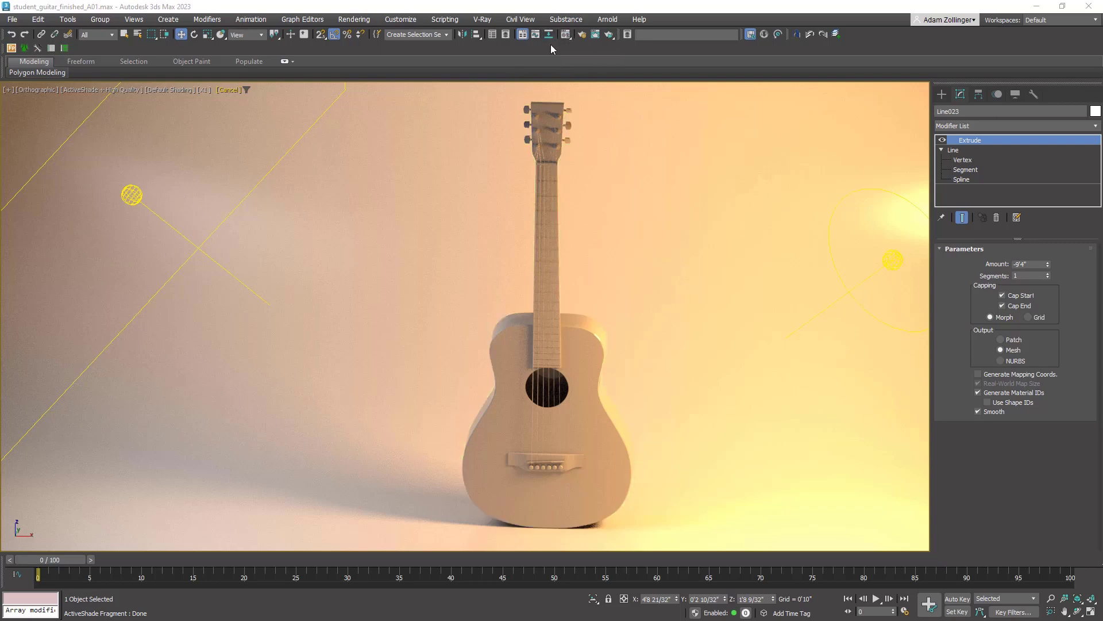
pyautogui.click(566, 34)
pyautogui.moveTo(483, 107); pyautogui.dragTo(807, 107)
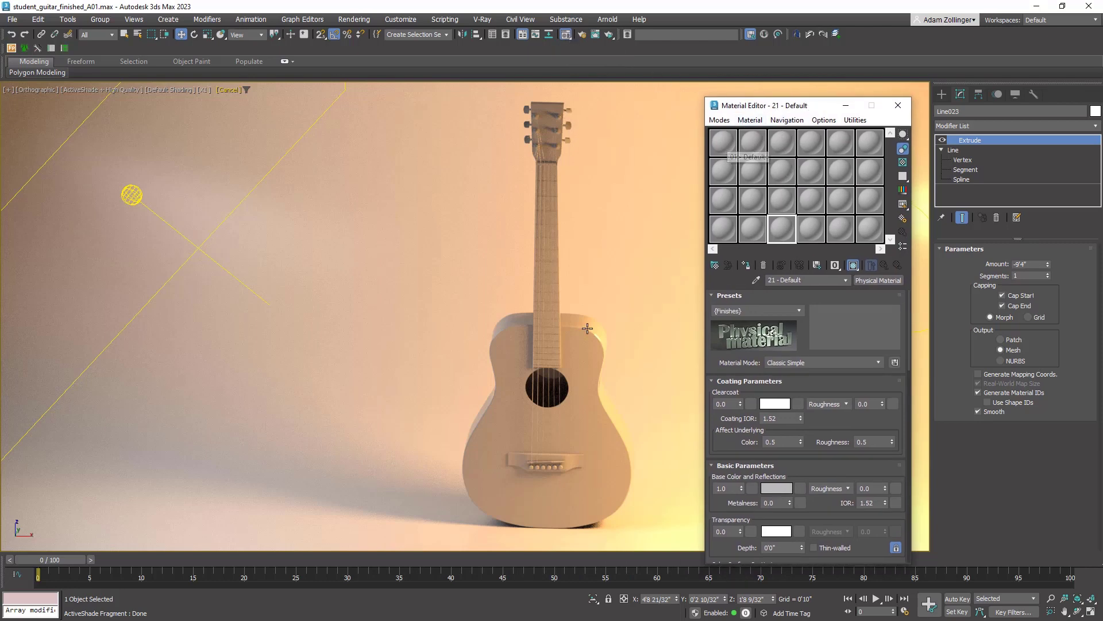
pyautogui.click(559, 347)
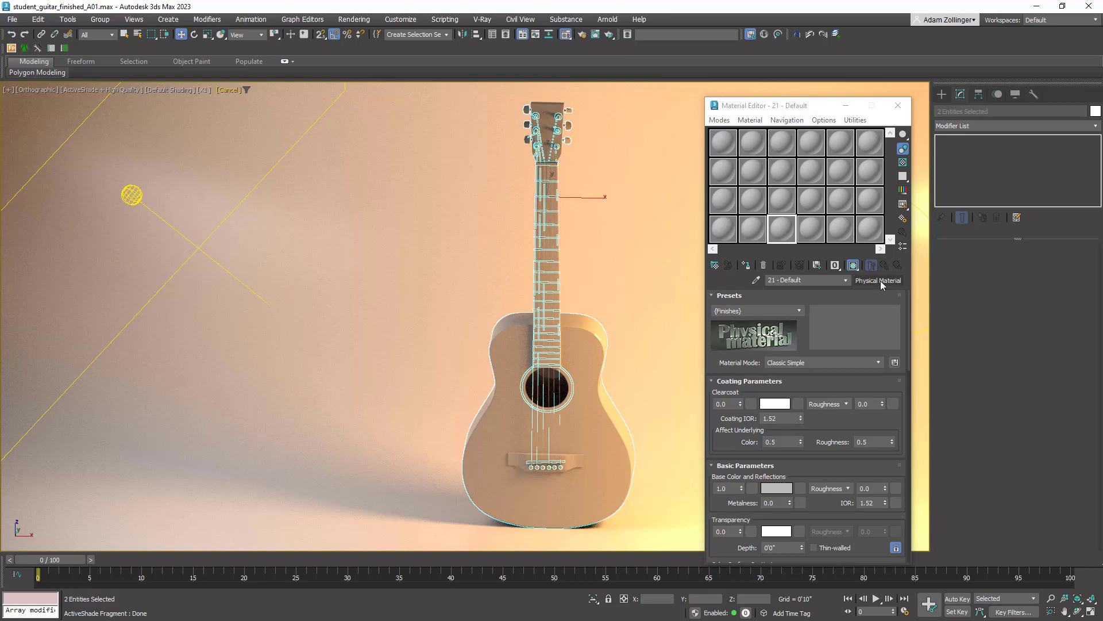
pyautogui.click(746, 265)
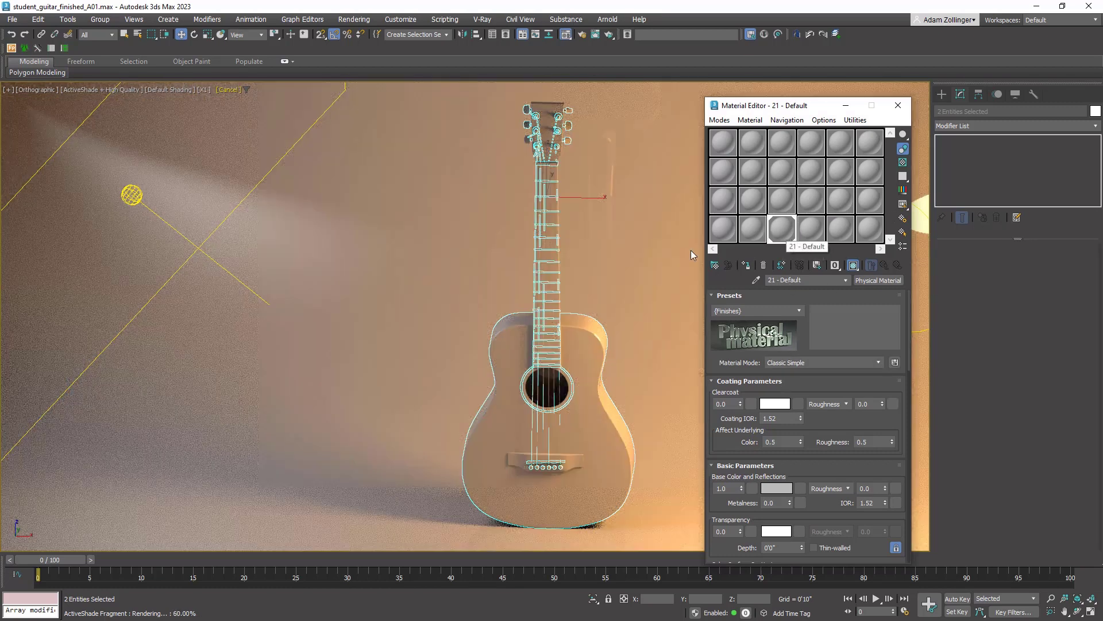
# - Darken the assigned material's base color to a grey with a value of 0.122
pyautogui.click(781, 488)
pyautogui.click(586, 273)
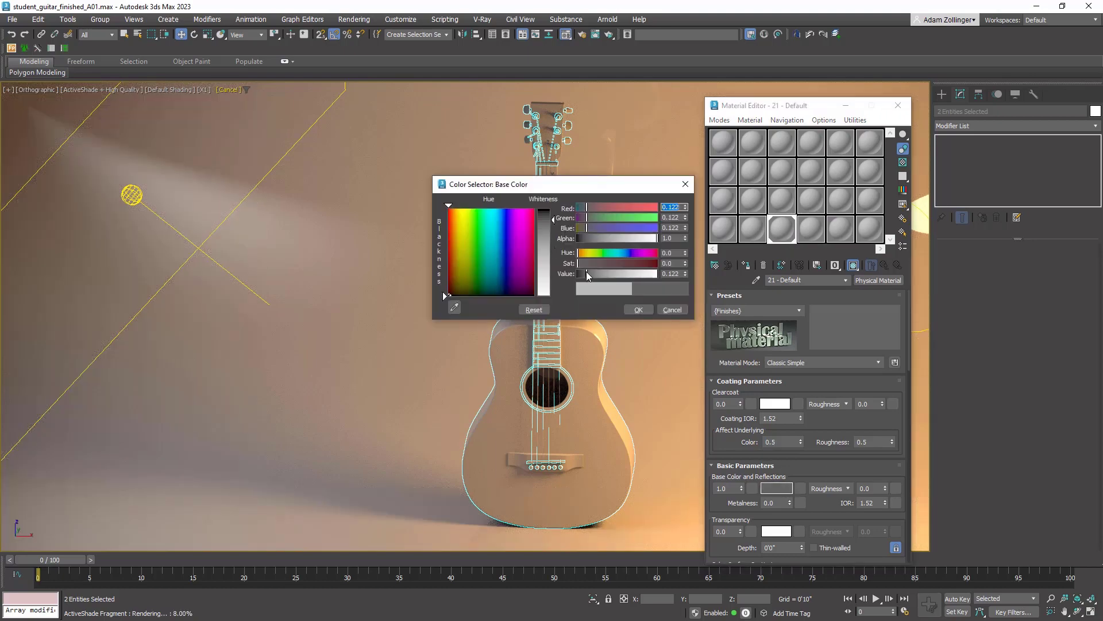
pyautogui.click(635, 310)
# - Change the material's base color to a light grey and close the Material Editor
pyautogui.click(776, 488)
pyautogui.click(714, 433)
pyautogui.click(719, 464)
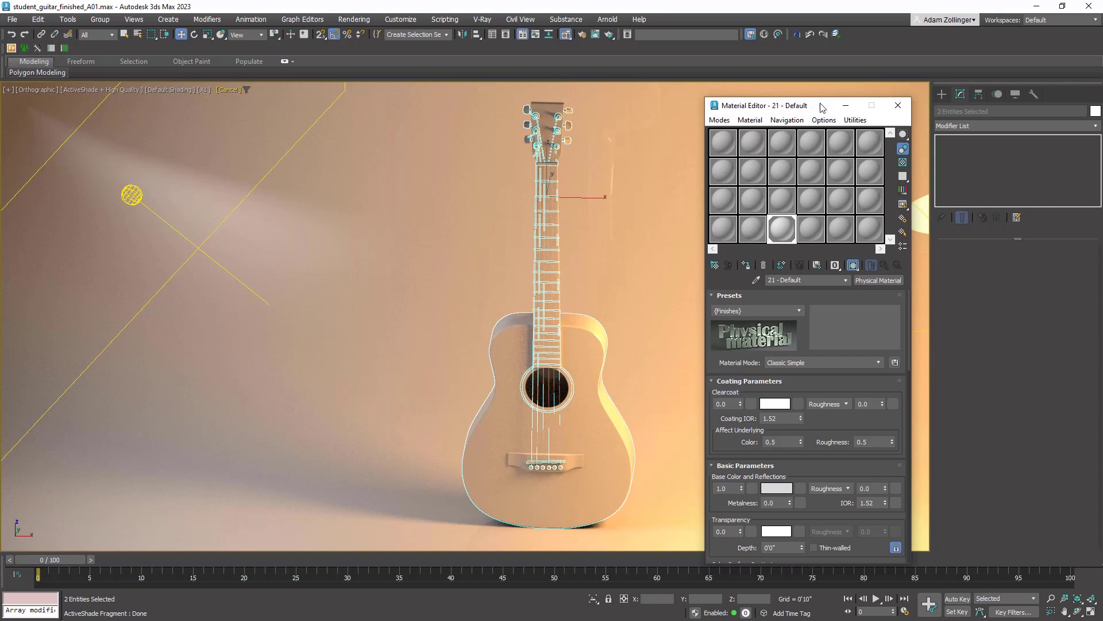
pyautogui.moveTo(813, 106); pyautogui.dragTo(747, 303)
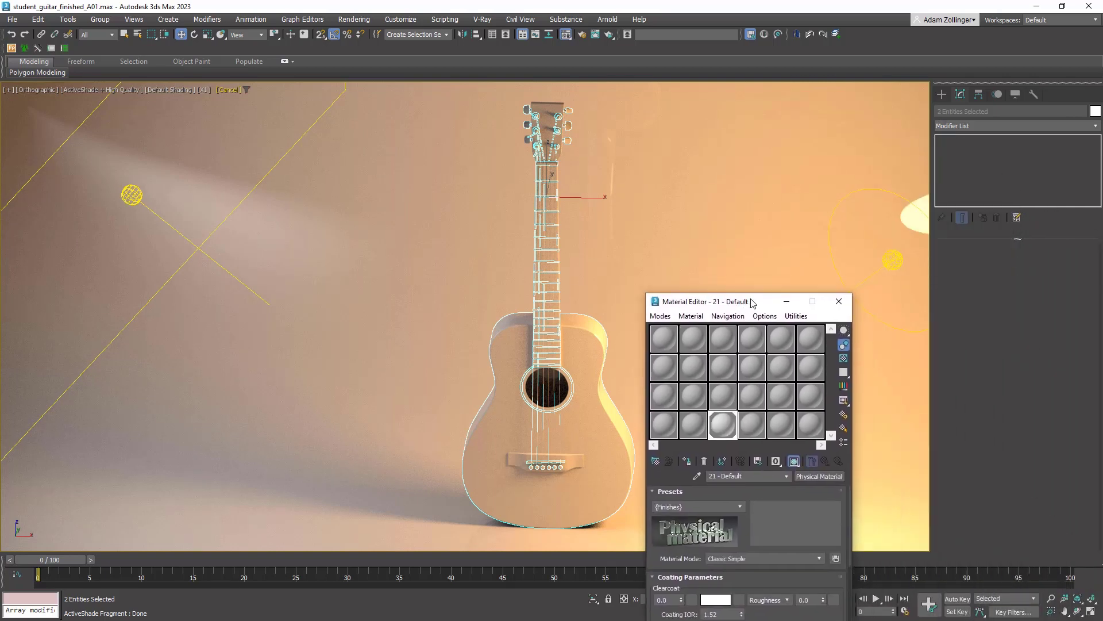
pyautogui.click(839, 301)
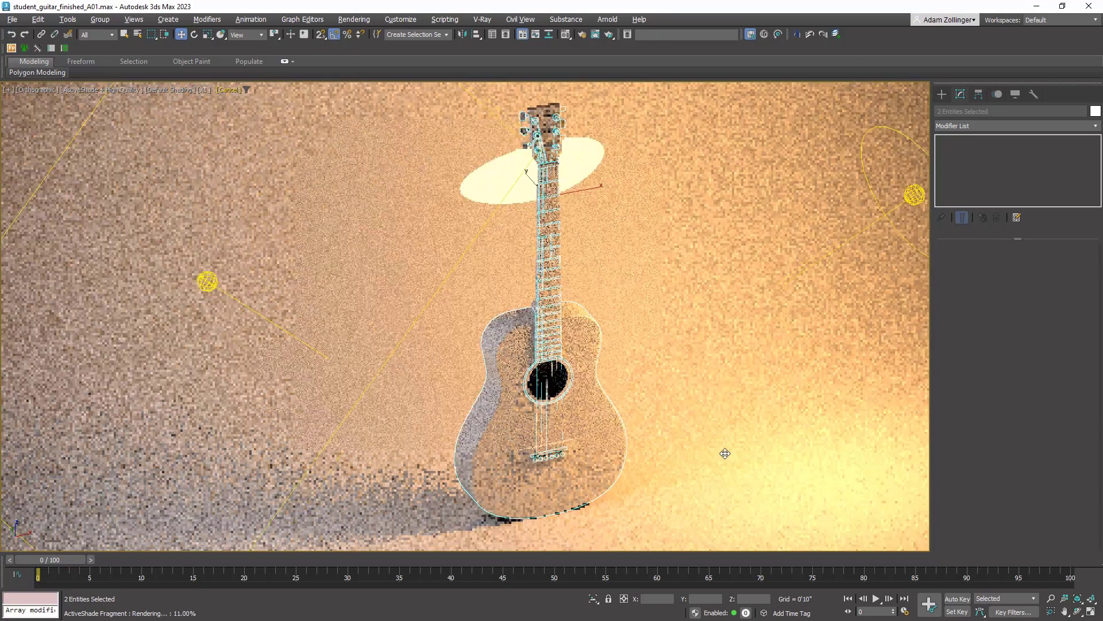
# - Try the quad light's Soft Edge at 0 and return it to 1.0 to compare the light falloff
pyautogui.keyDown('alt'); pyautogui.moveTo(796, 377); pyautogui.dragTo(821, 417, button='middle'); pyautogui.keyUp('alt')
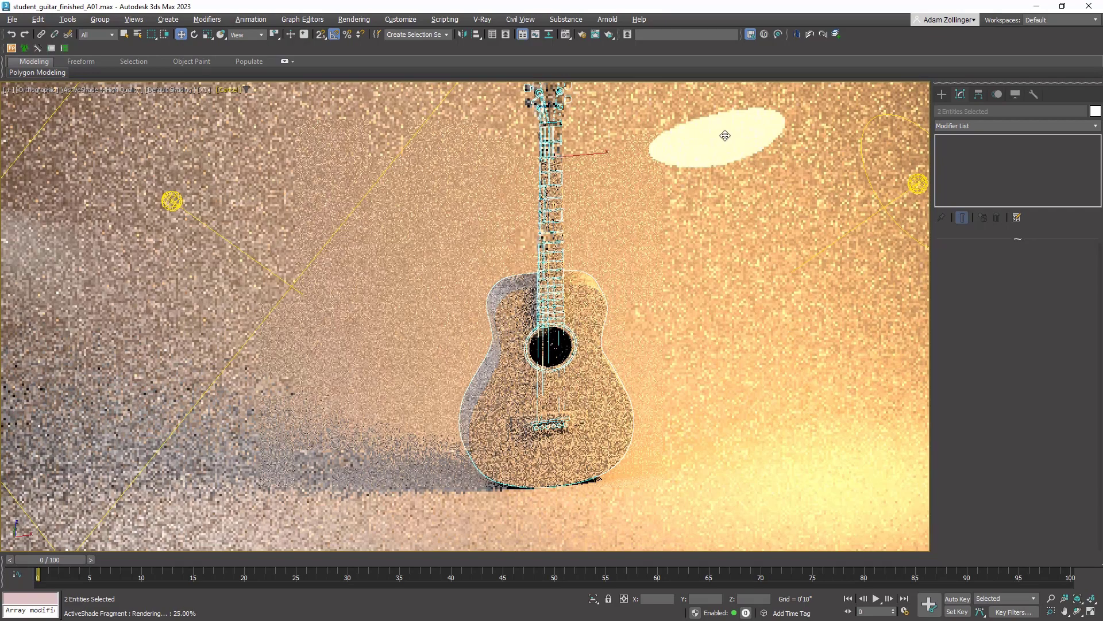
pyautogui.keyDown('alt'); pyautogui.moveTo(802, 267); pyautogui.dragTo(546, 192, button='middle'); pyautogui.keyUp('alt')
pyautogui.click(474, 272)
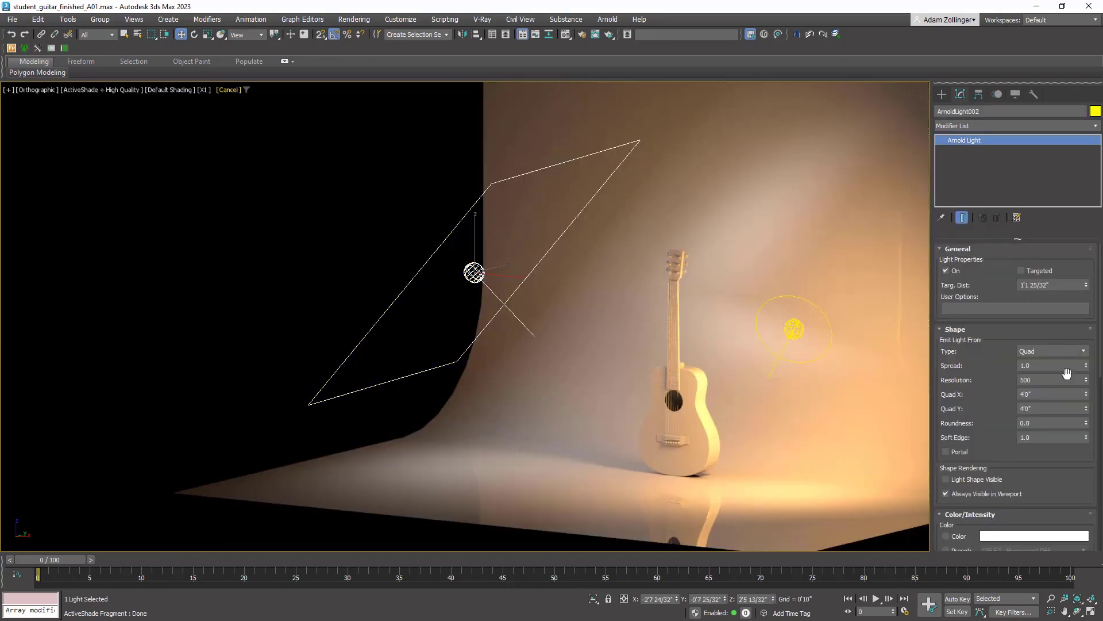
pyautogui.doubleClick(1044, 437)
pyautogui.write('0')
pyautogui.press('Return')
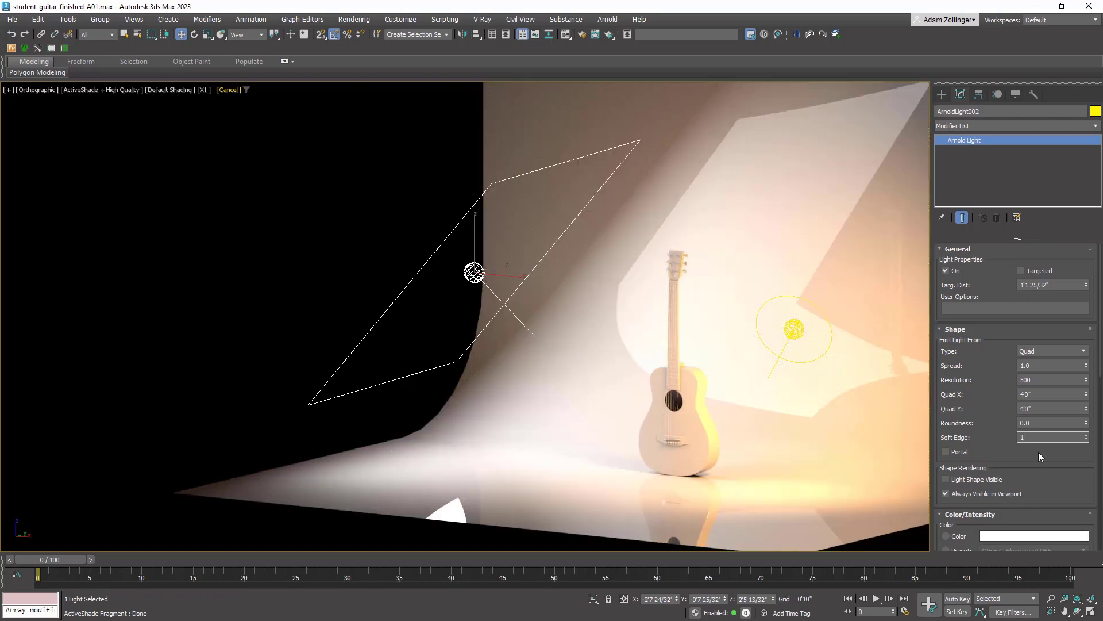
pyautogui.press('Return')
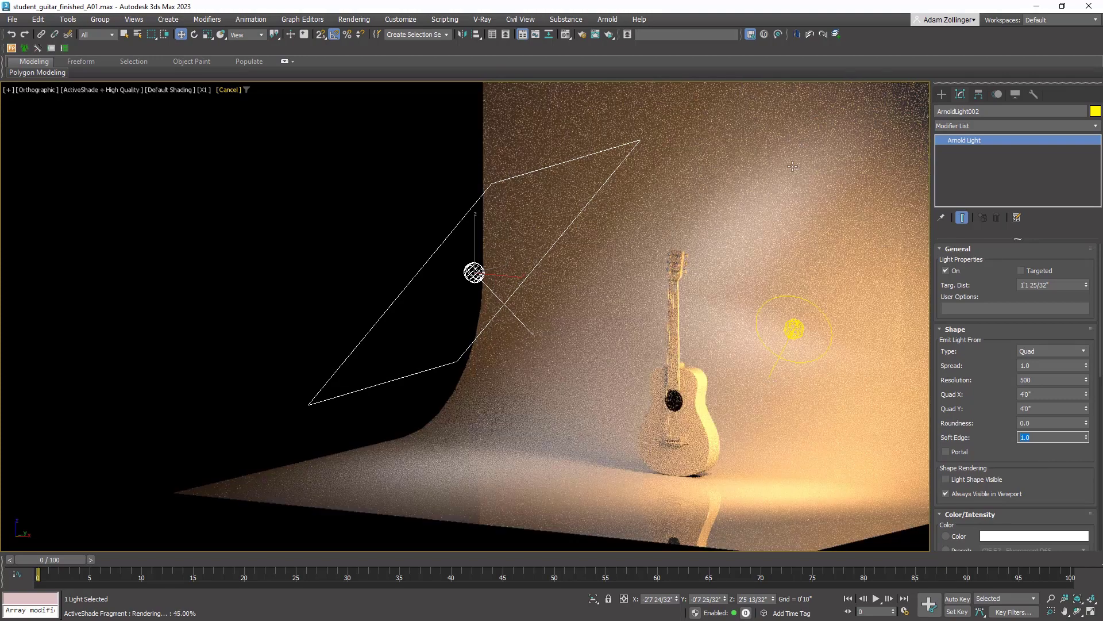
# - Set the quad light's Soft Edge to 0 and its Roundness to 1.0
pyautogui.write('0')
pyautogui.press('Return')
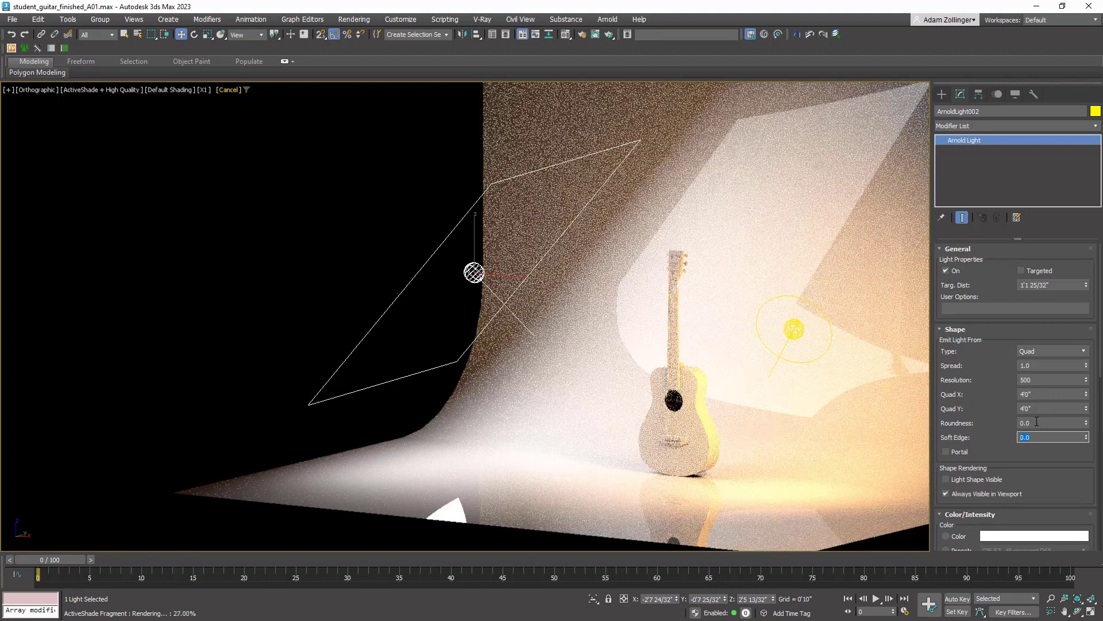
pyautogui.doubleClick(1037, 423)
pyautogui.write('1')
pyautogui.press('Return')
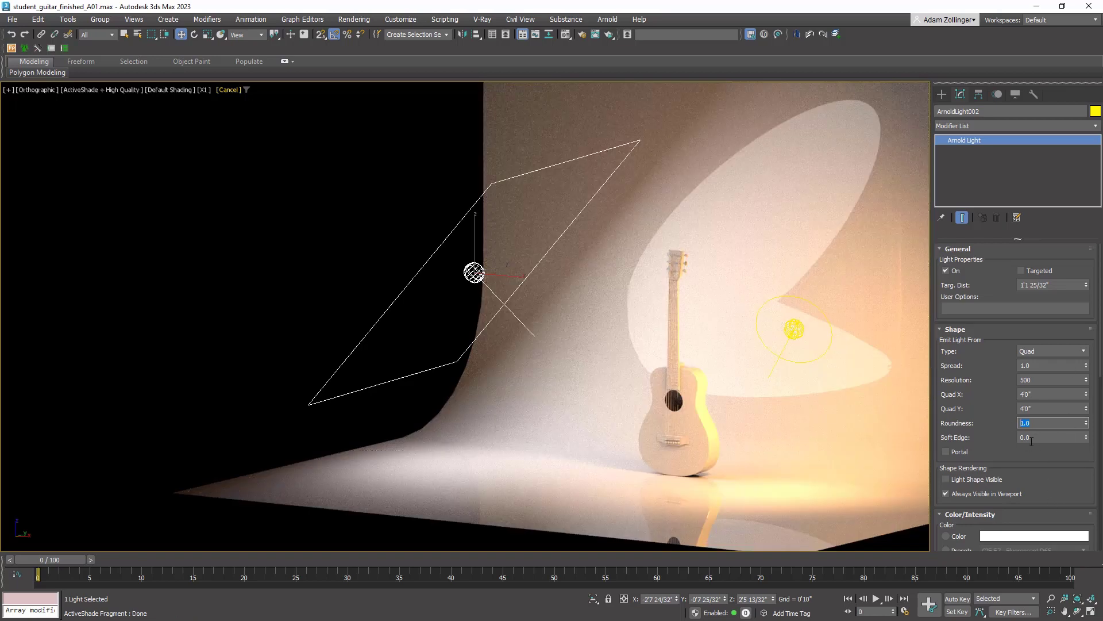
# - Set the quad light's Soft Edge to 1.0 and its Roundness to 0.2
pyautogui.click(1031, 438)
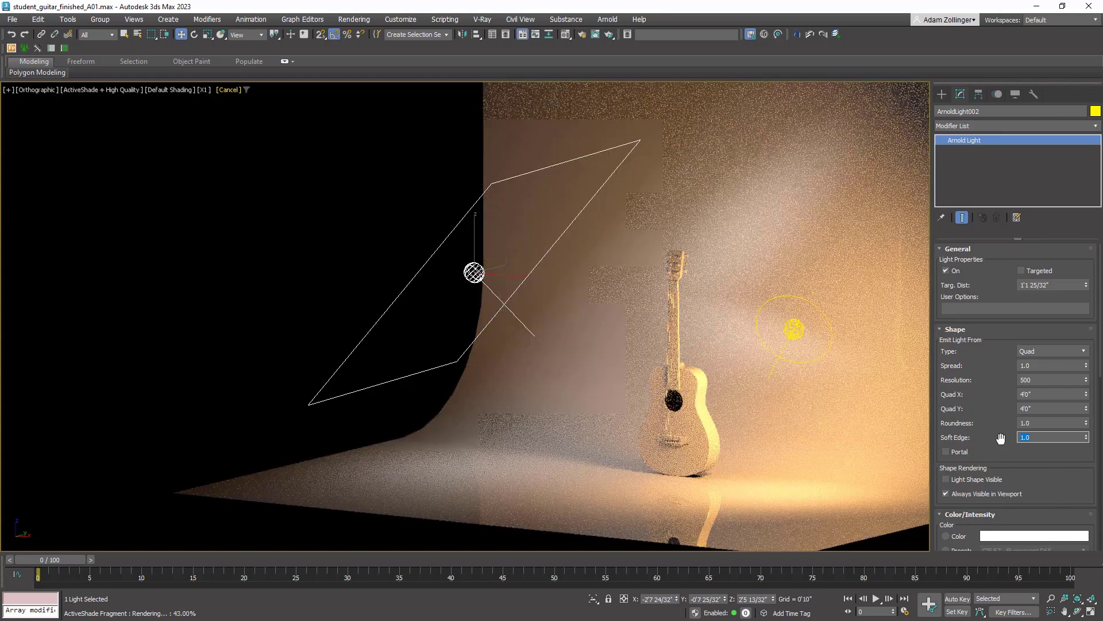
pyautogui.hotkey('shift', 'Tab')
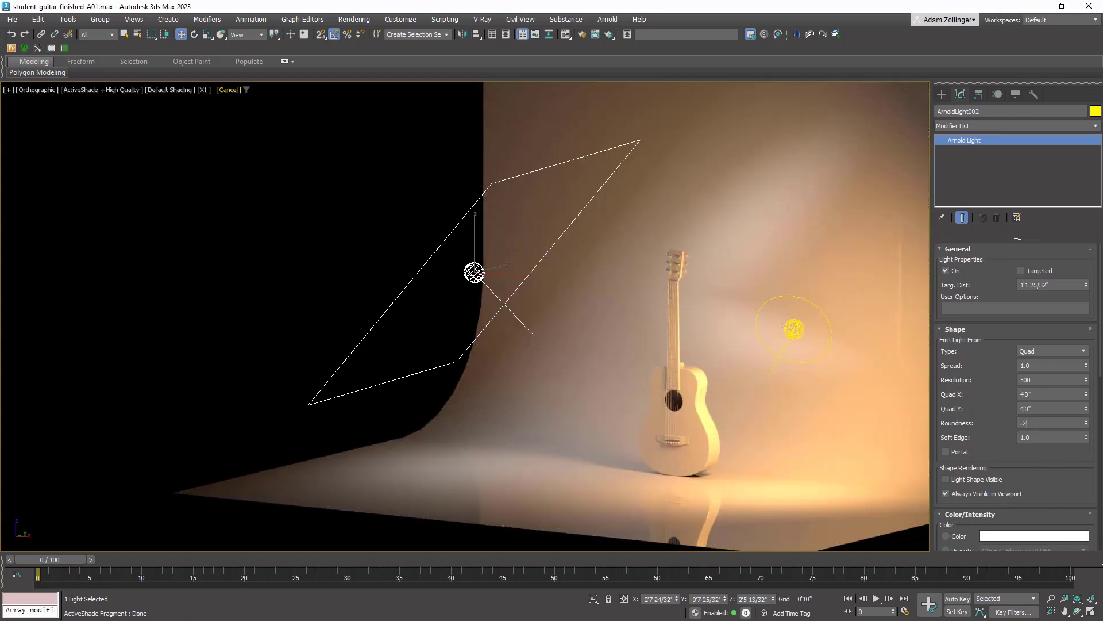
pyautogui.press('Return')
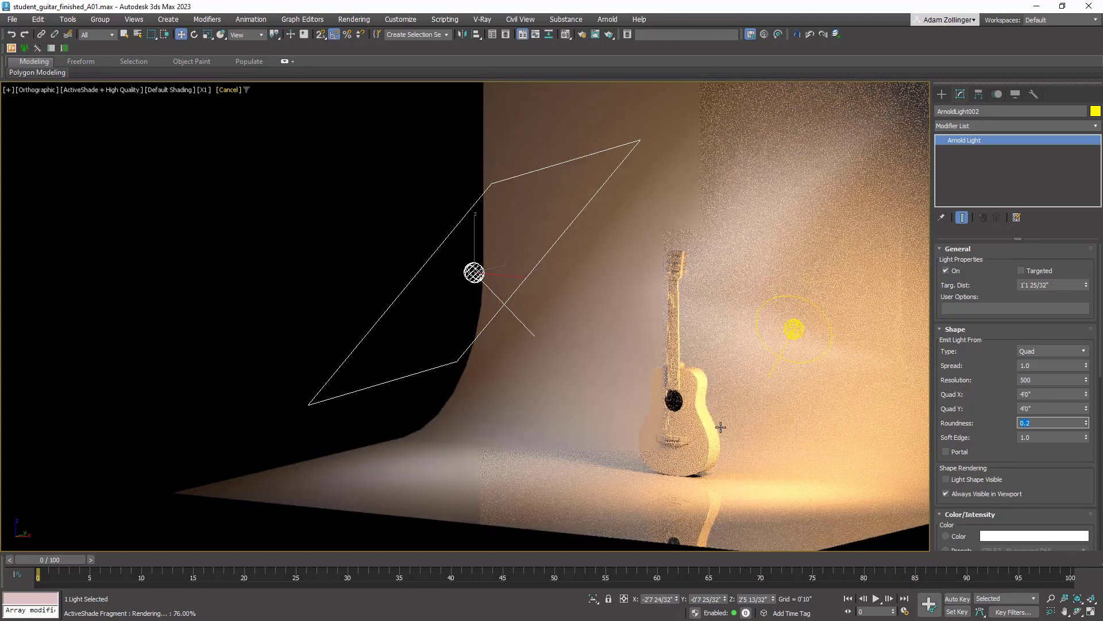
pyautogui.scroll(2, 721, 427)
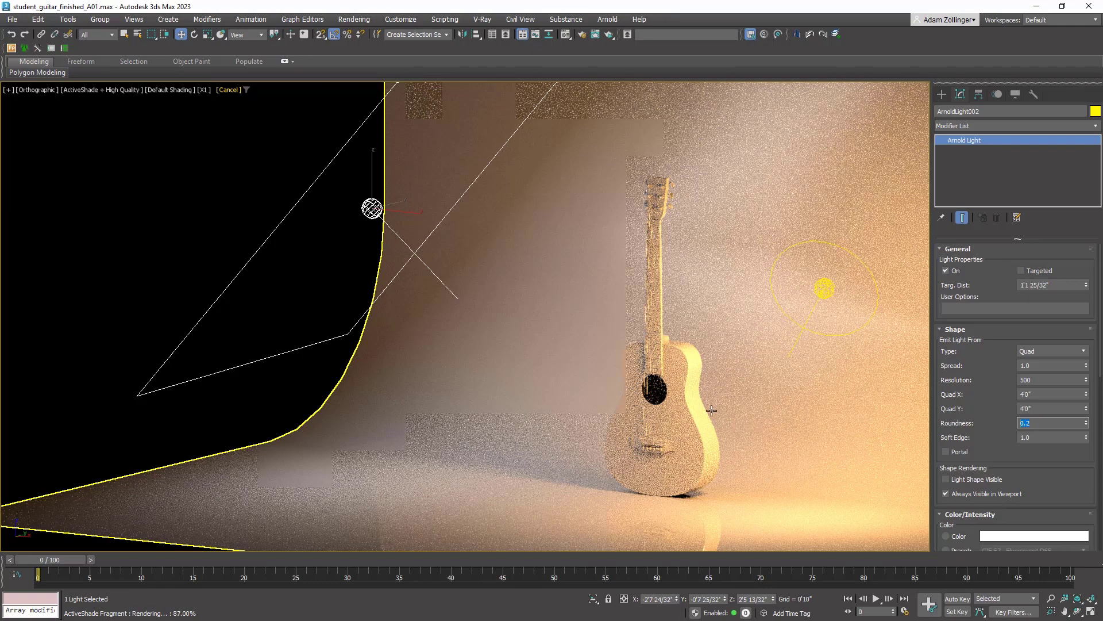
pyautogui.scroll(2, 682, 274)
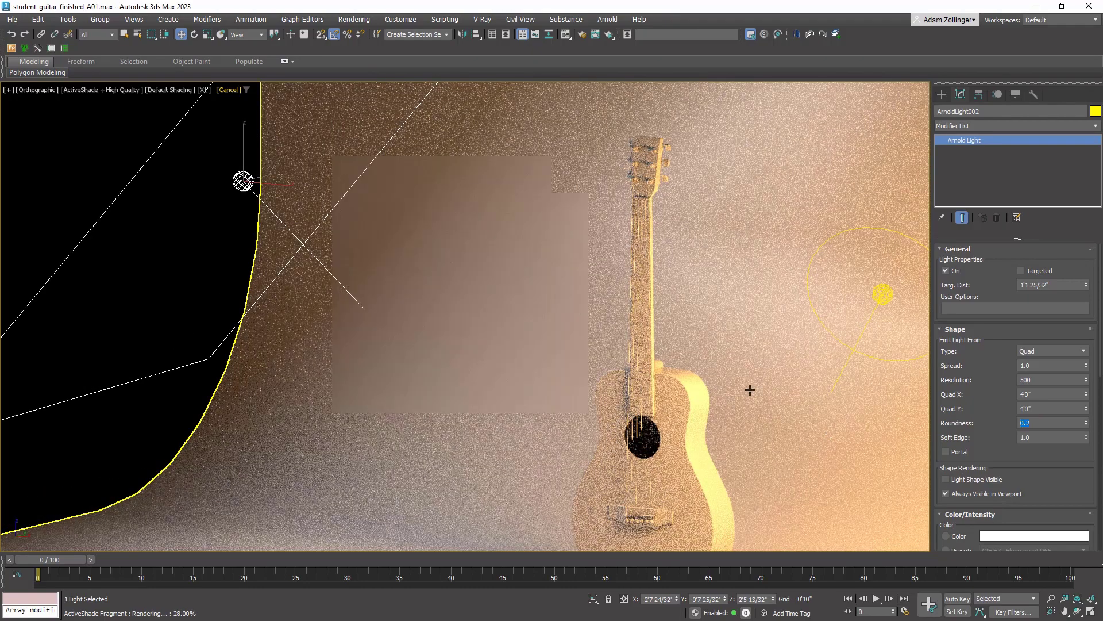
pyautogui.keyDown('alt'); pyautogui.moveTo(749, 386); pyautogui.dragTo(768, 386, button='middle'); pyautogui.keyUp('alt')
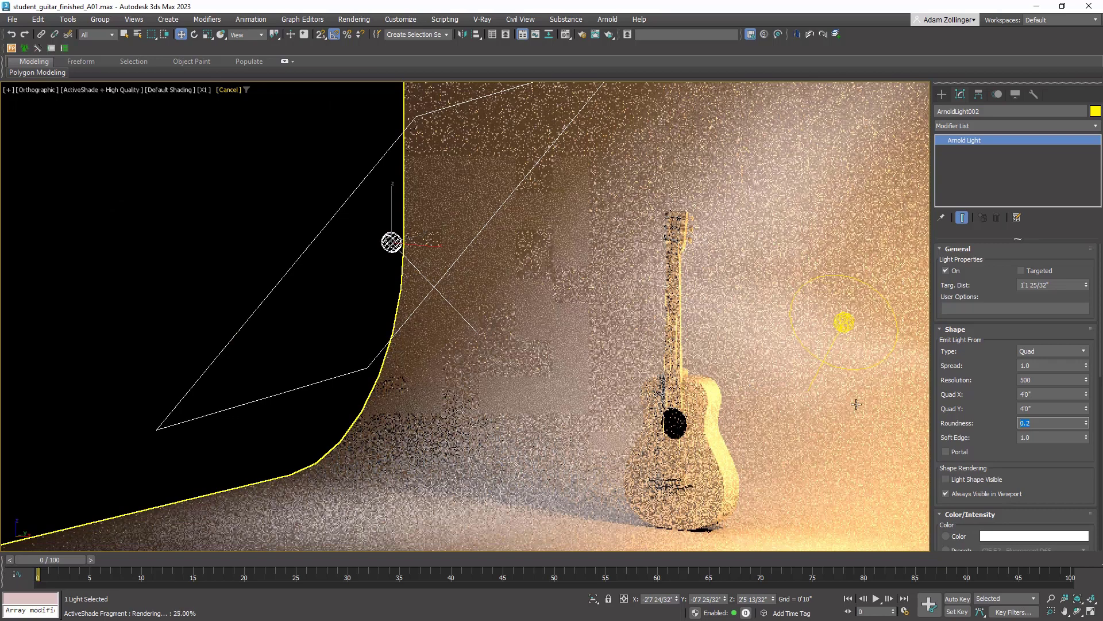